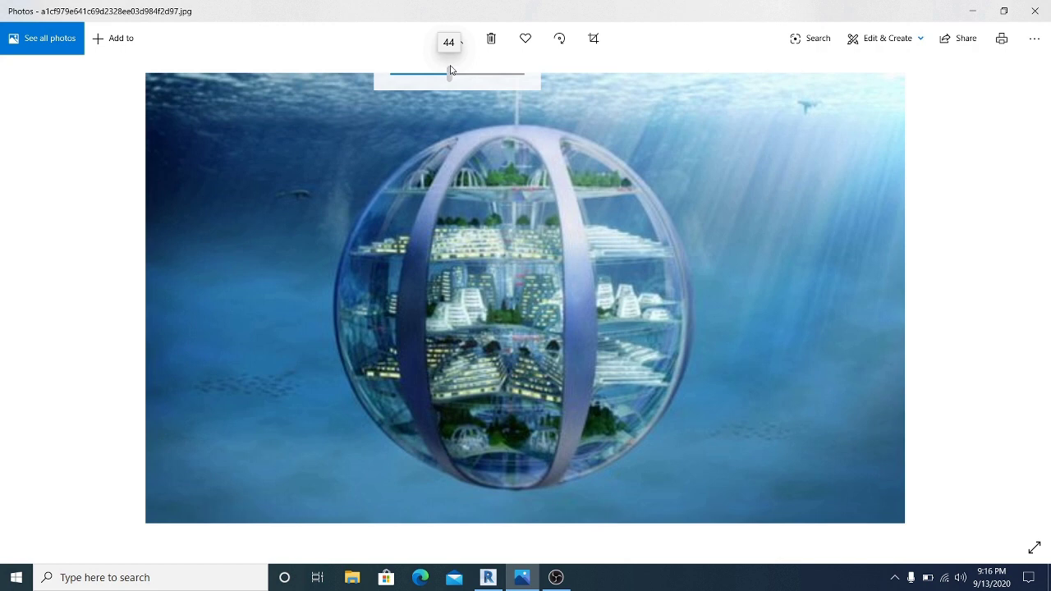
Step: Zoom in on the reference photo of the underwater sphere, and switch to the Revit project's Level 1 floor plan
left_click_drag(451, 71, 453, 71)
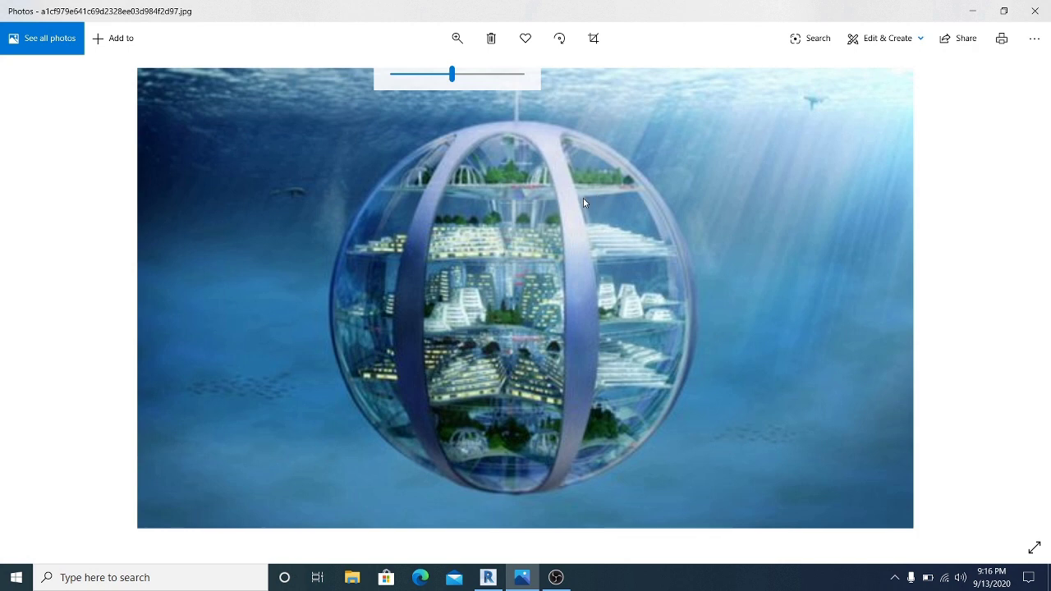
left_click(973, 11)
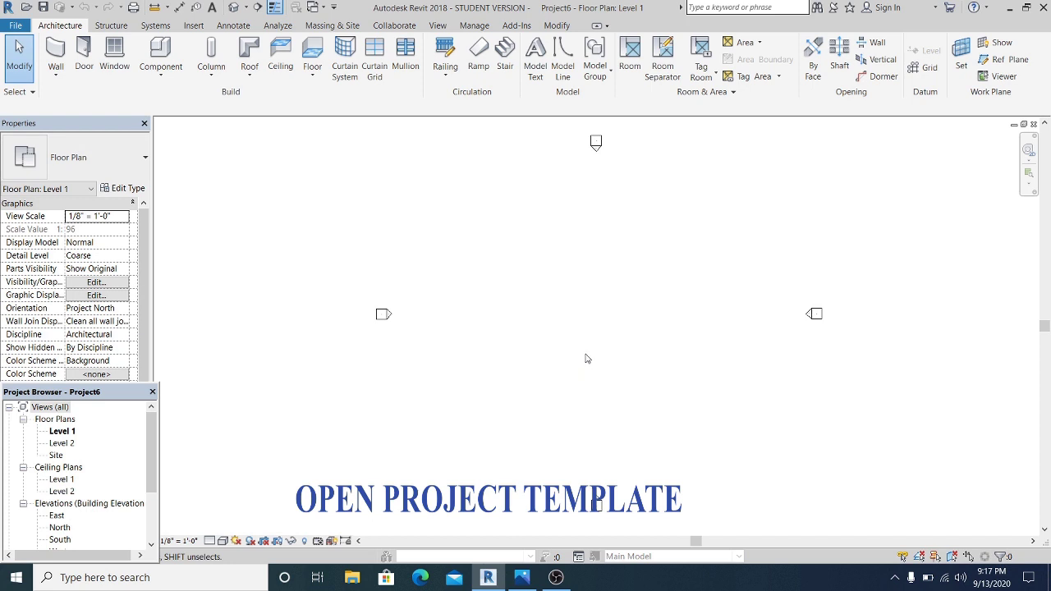
middle_click_drag(587, 358, 551, 336)
middle_click_drag(544, 354, 526, 347)
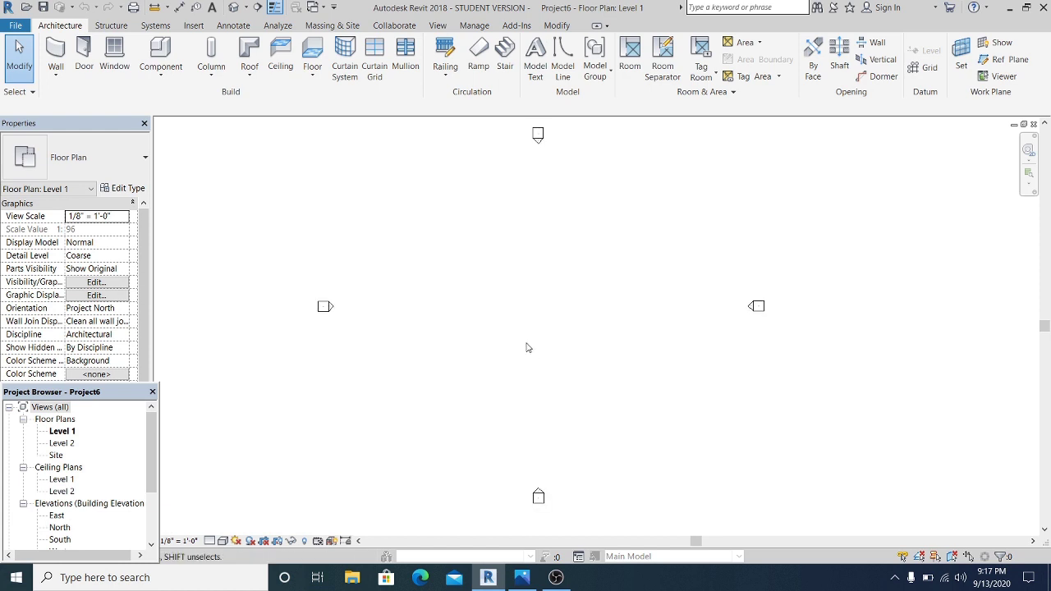
middle_click_drag(528, 348, 505, 352)
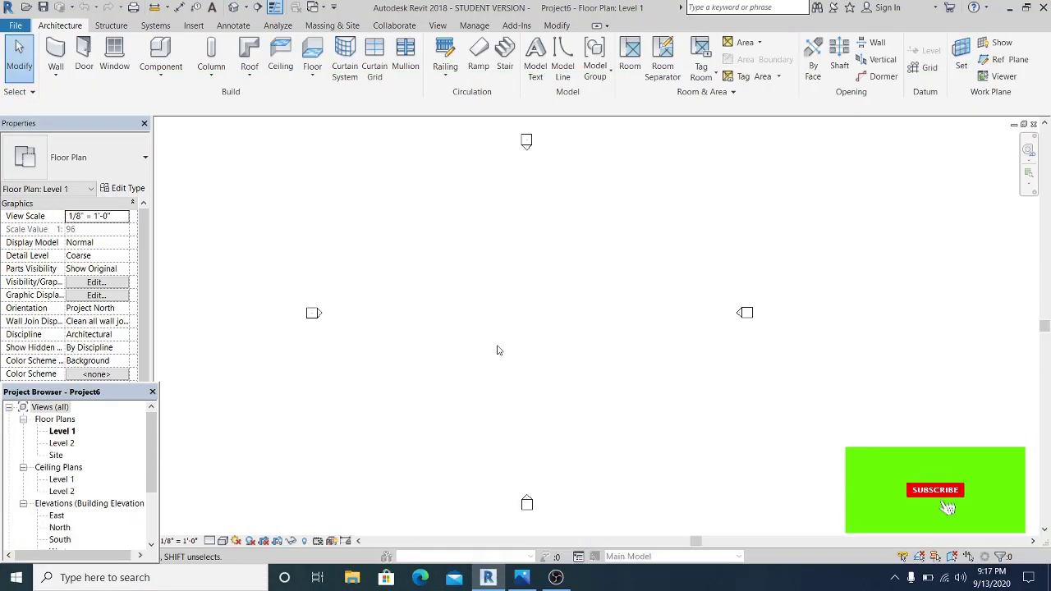
middle_click_drag(498, 350, 499, 345)
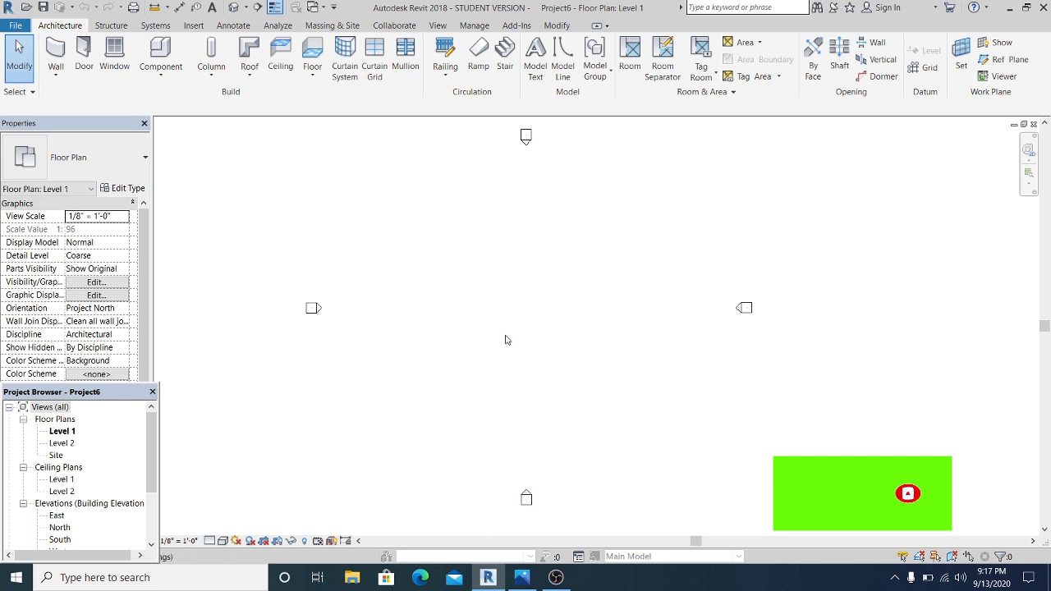
Step: Set the project's length units to meters
key("u")
key("n")
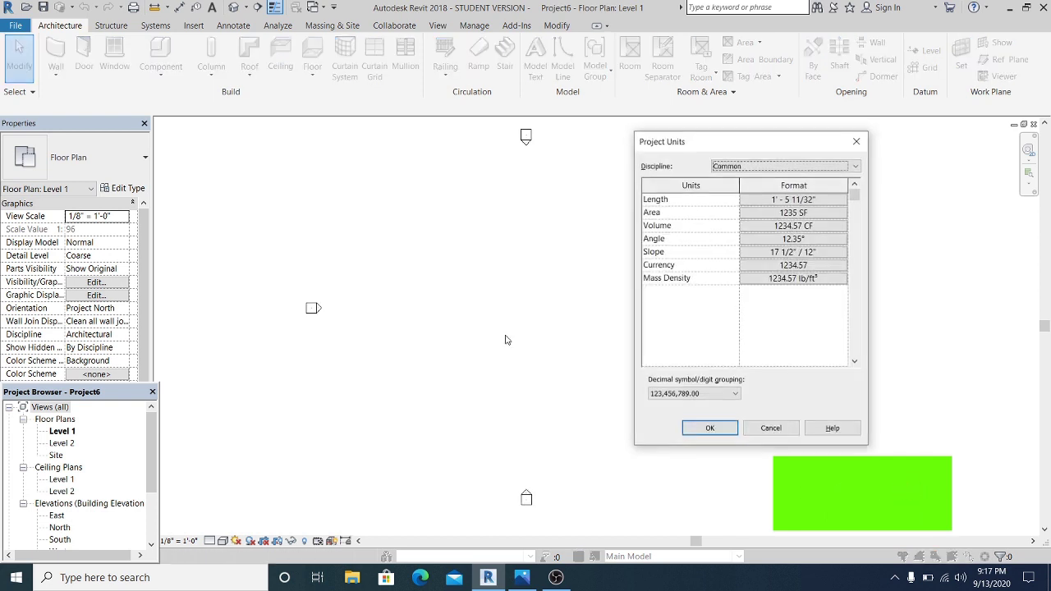
left_click(793, 198)
left_click(816, 222)
scroll(815, 230, "up", 2)
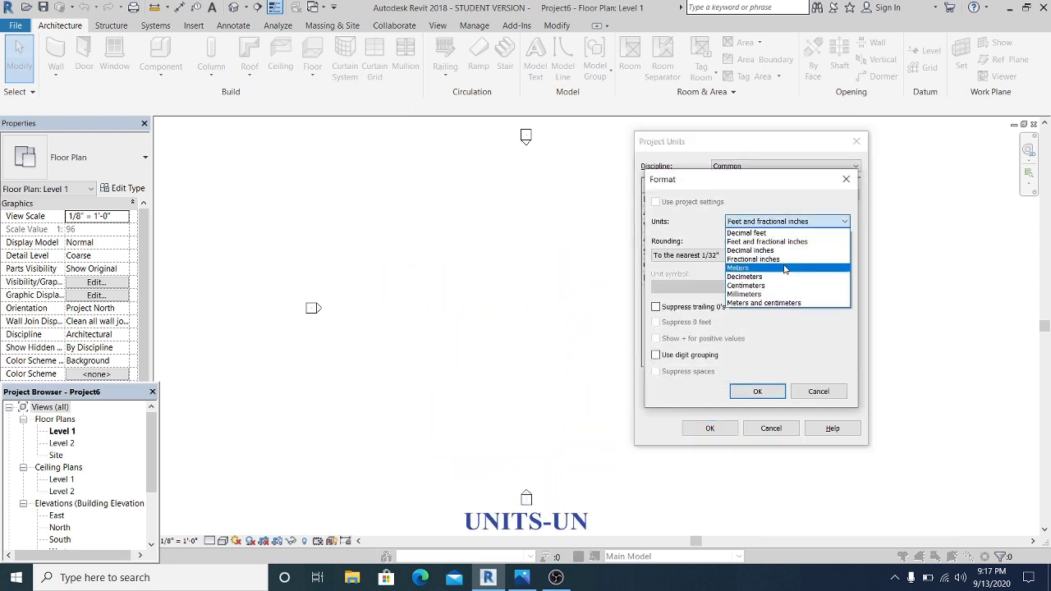
left_click(763, 270)
left_click(757, 391)
left_click(710, 430)
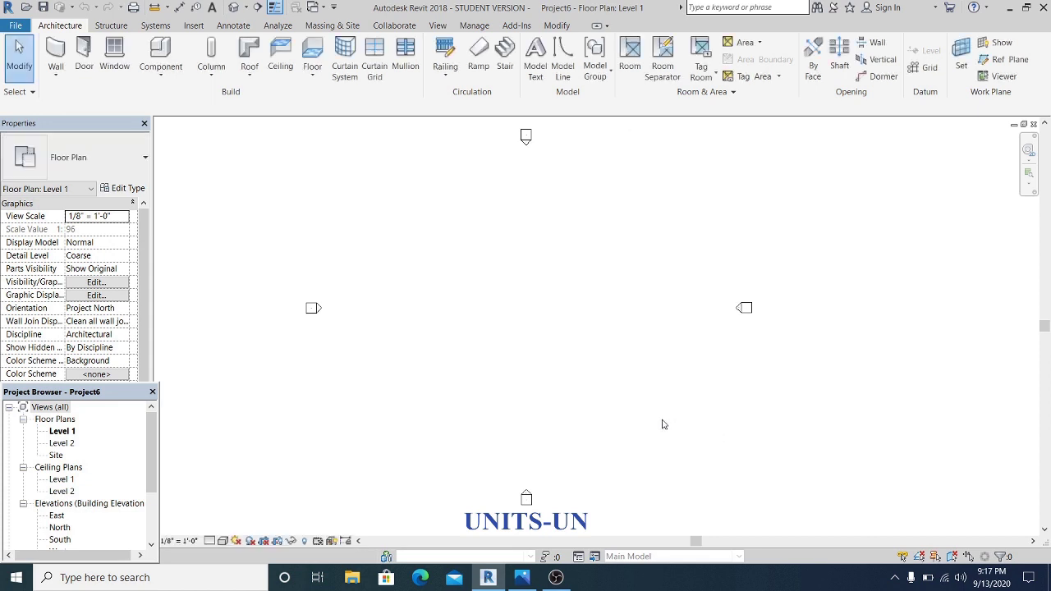
Step: Draw a horizontal reference plane running through the west and east elevation markers on Level 1
scroll(532, 386, "up", 1)
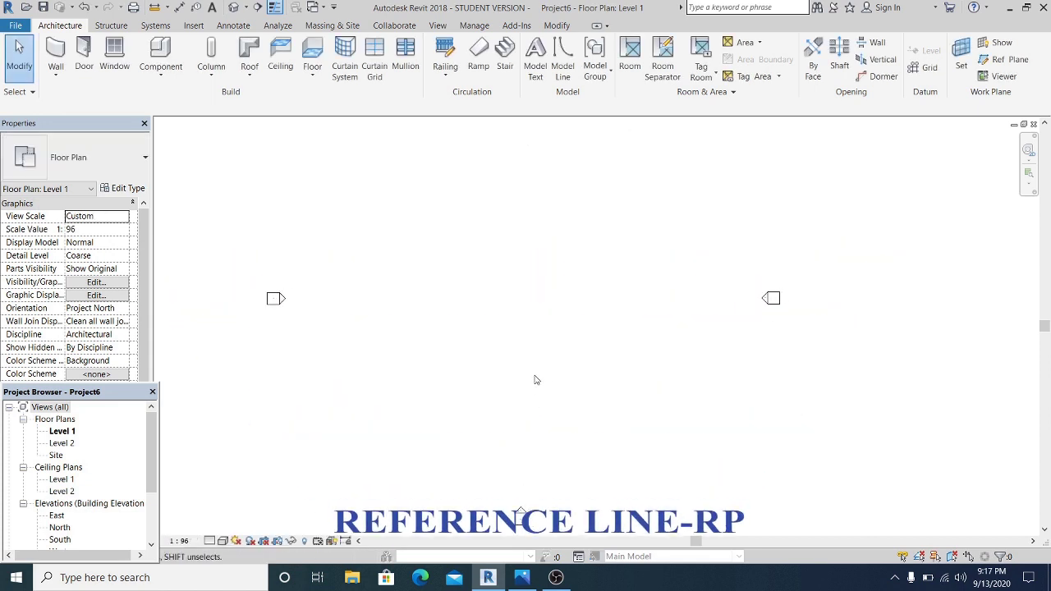
key("r")
key("p")
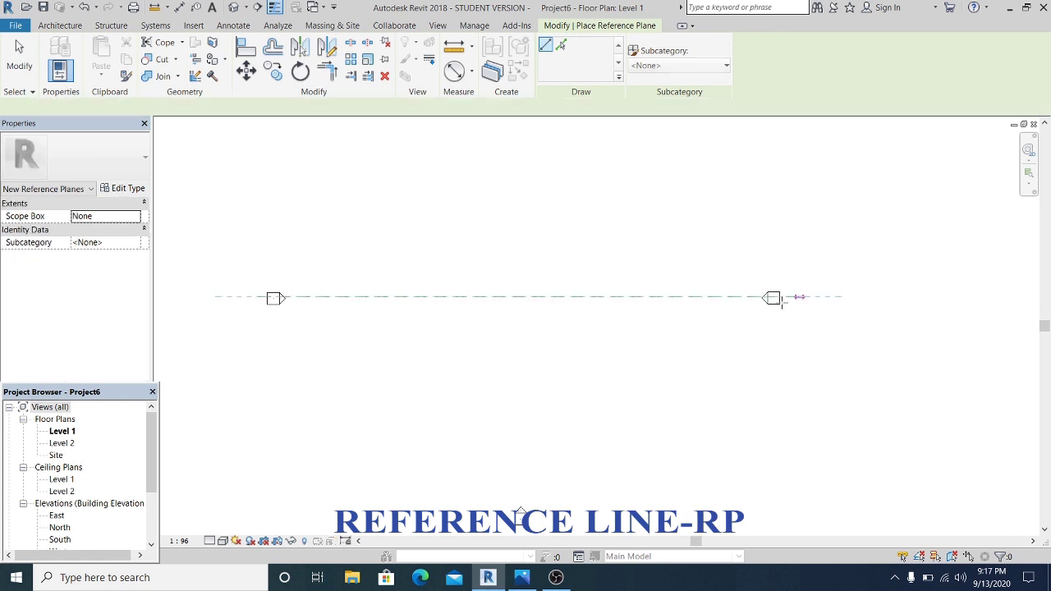
left_click(795, 298)
left_click(783, 303)
key("Return")
scroll(619, 372, "down", 2)
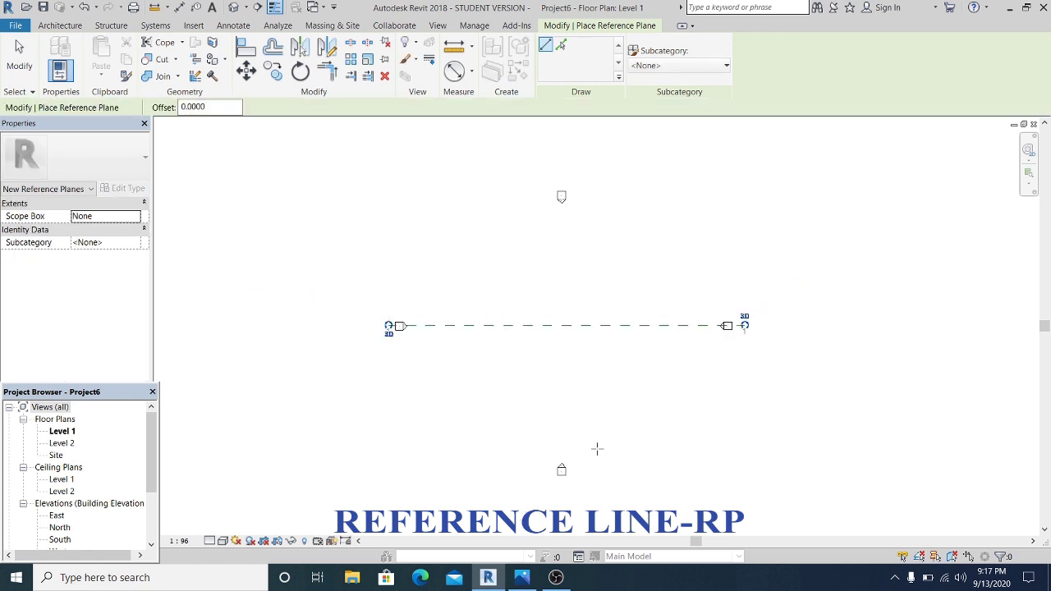
Step: Draw a vertical reference plane through the south and north elevation markers, crossing the horizontal plane
left_click(563, 483)
left_click(562, 175)
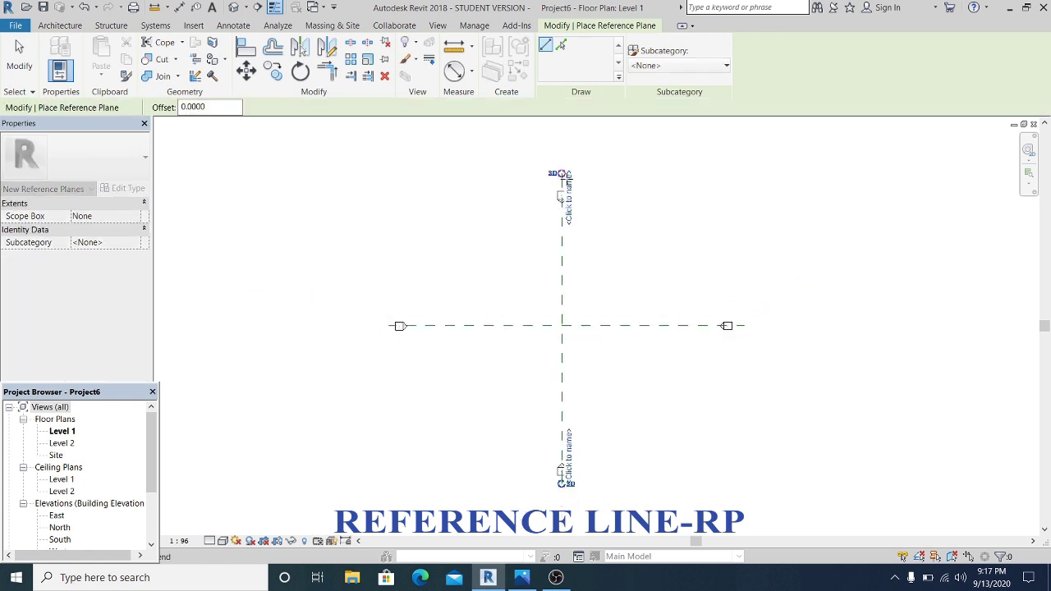
left_click(566, 171)
key("Return")
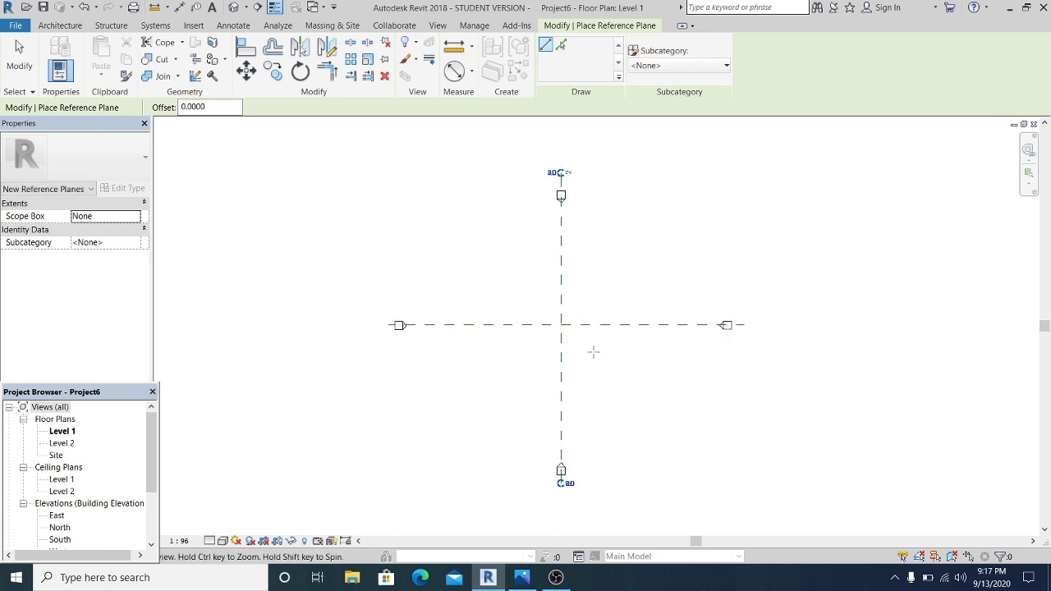
key("Escape")
key("Escape")
Step: Open the South elevation and set the height of Level 2 above Level 1 to 4 m
scroll(583, 216, "up", 1)
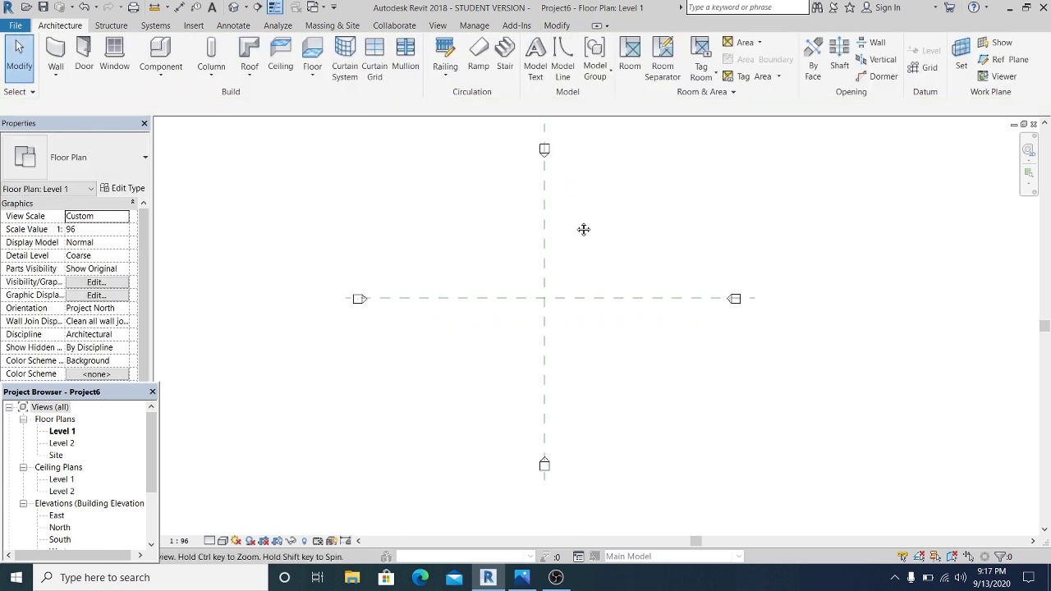
left_click_drag(151, 452, 152, 465)
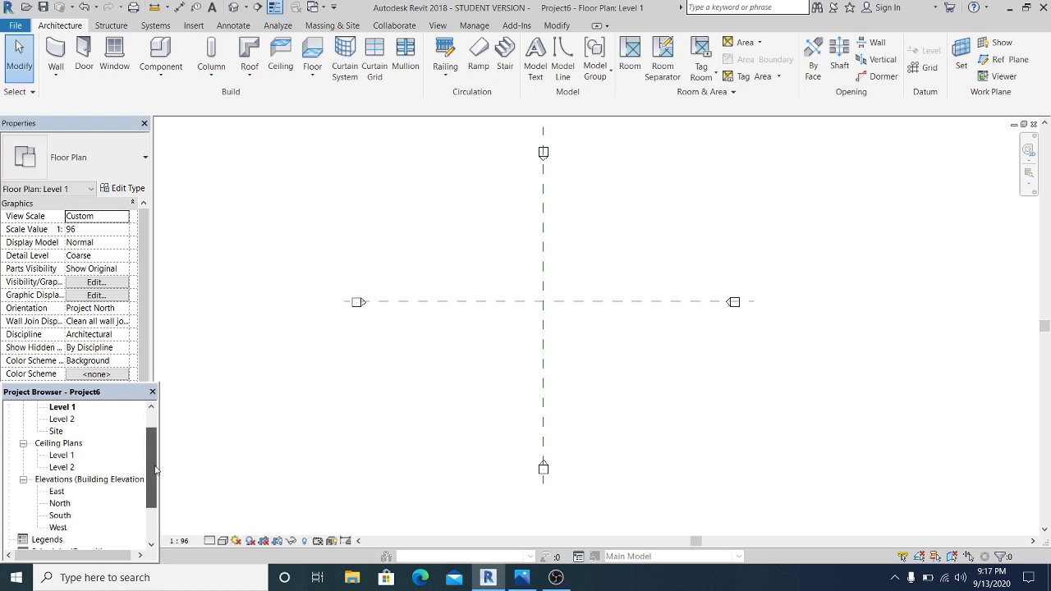
double_click(60, 516)
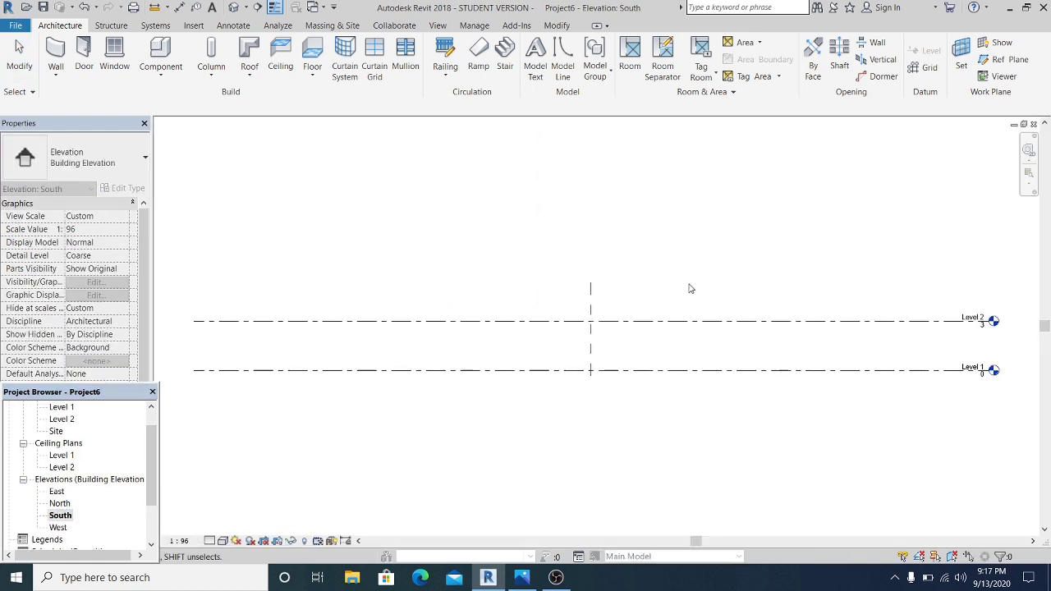
left_click(575, 322)
left_click(346, 345)
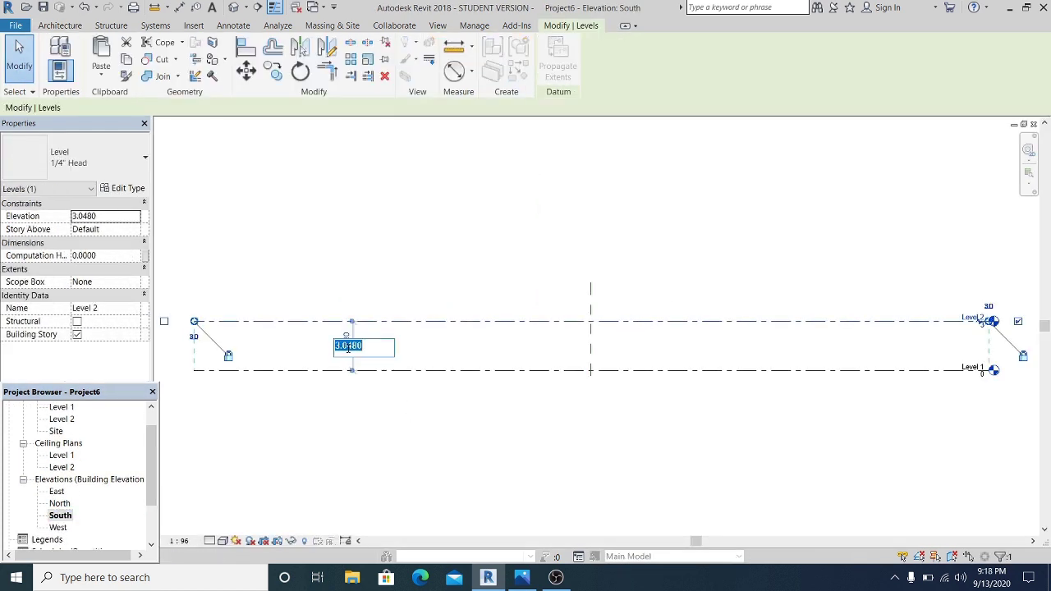
type("4")
key("Return")
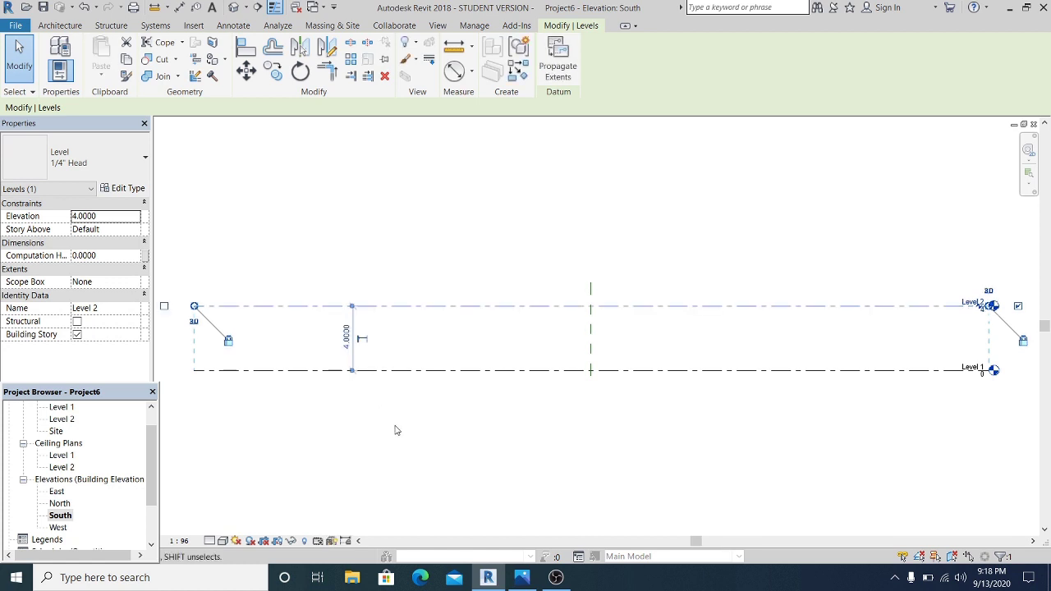
left_click(509, 432)
Step: Create three more levels above Level 2 by picking level lines with a 4 m offset, up to 16 m
scroll(542, 423, "down", 1)
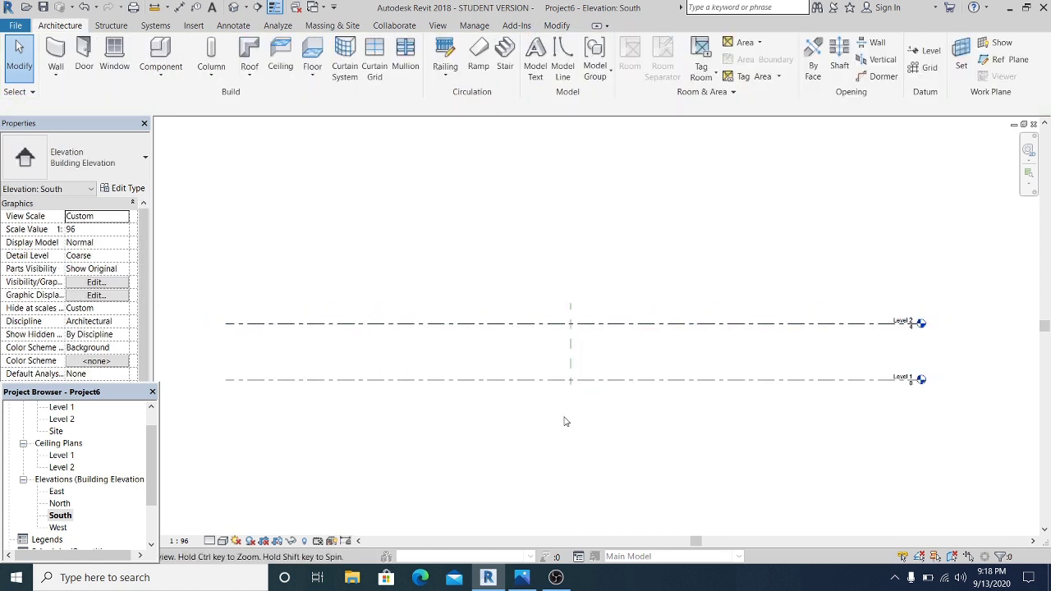
left_click(522, 325)
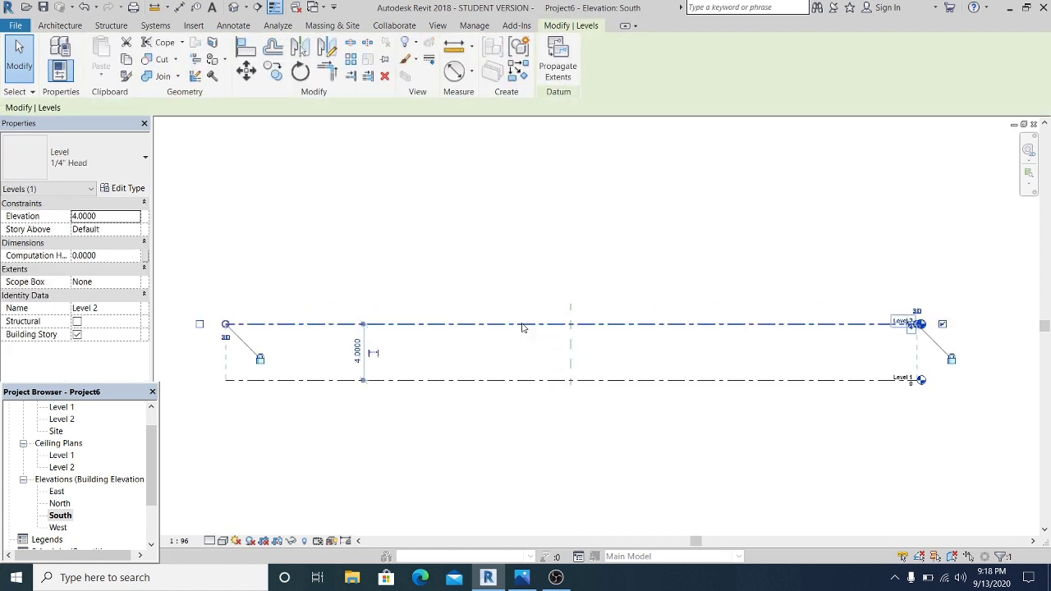
right_click(522, 325)
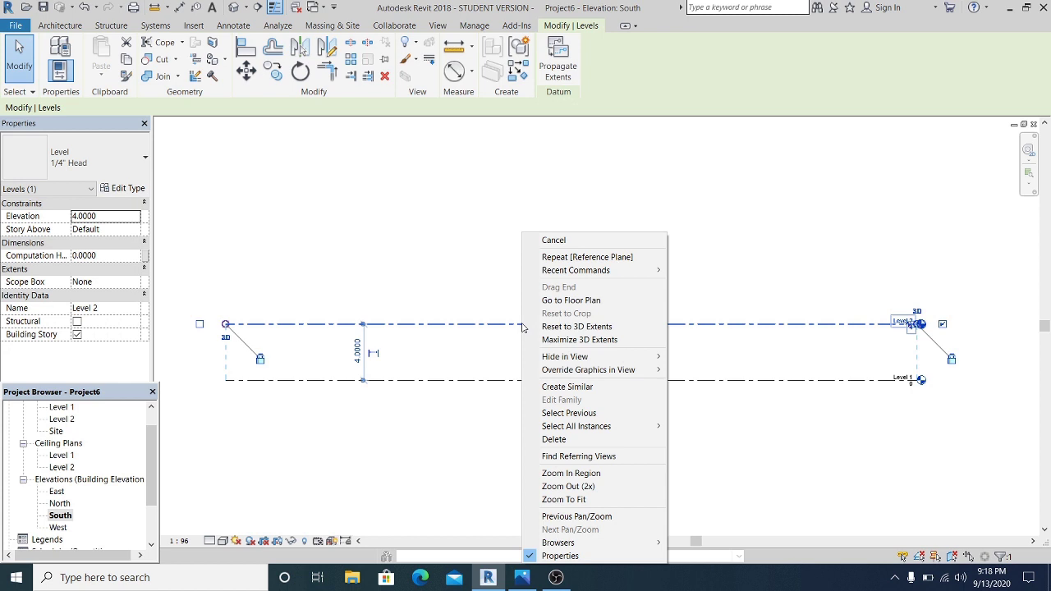
left_click(631, 387)
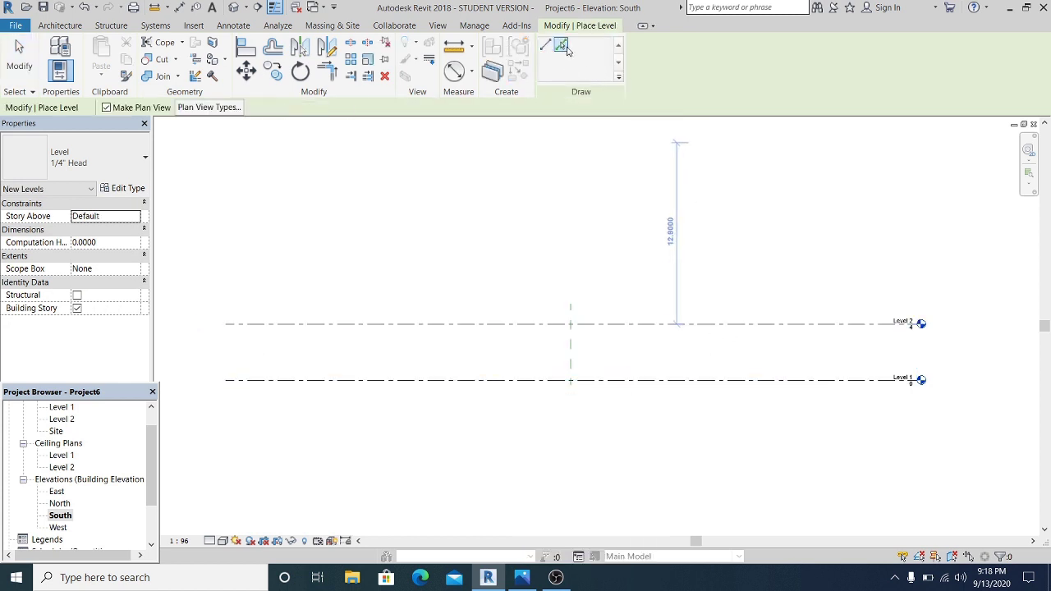
left_click(565, 50)
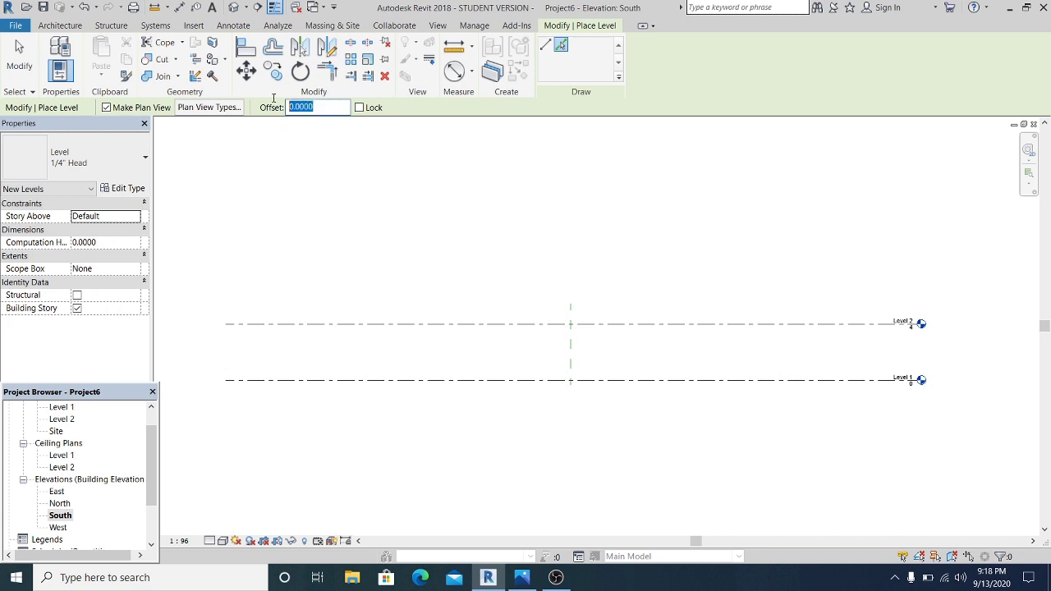
left_click(360, 325)
left_click(411, 267)
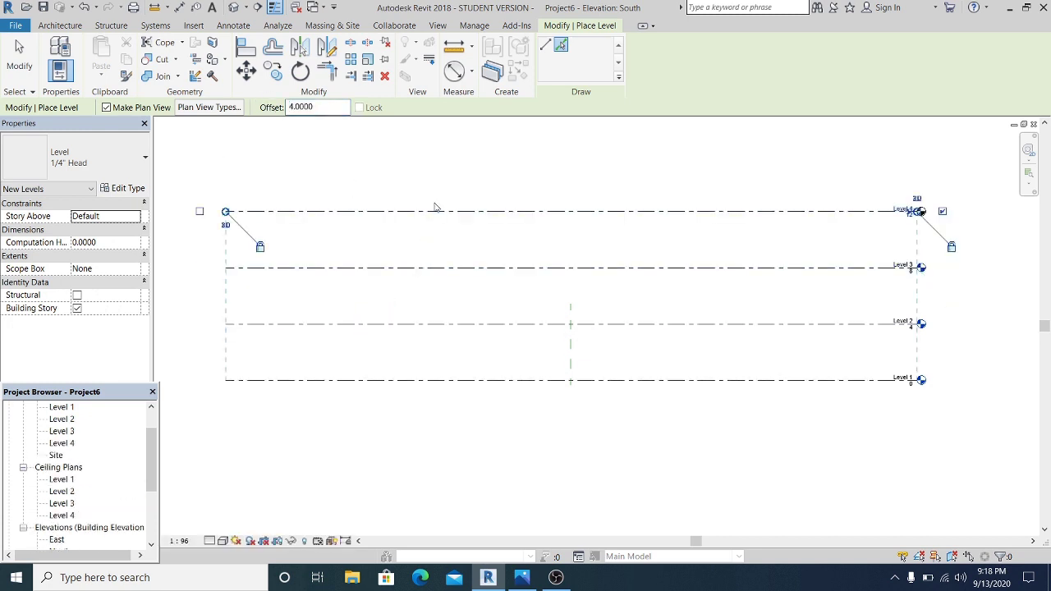
left_click(433, 212)
key("Escape")
key("Escape")
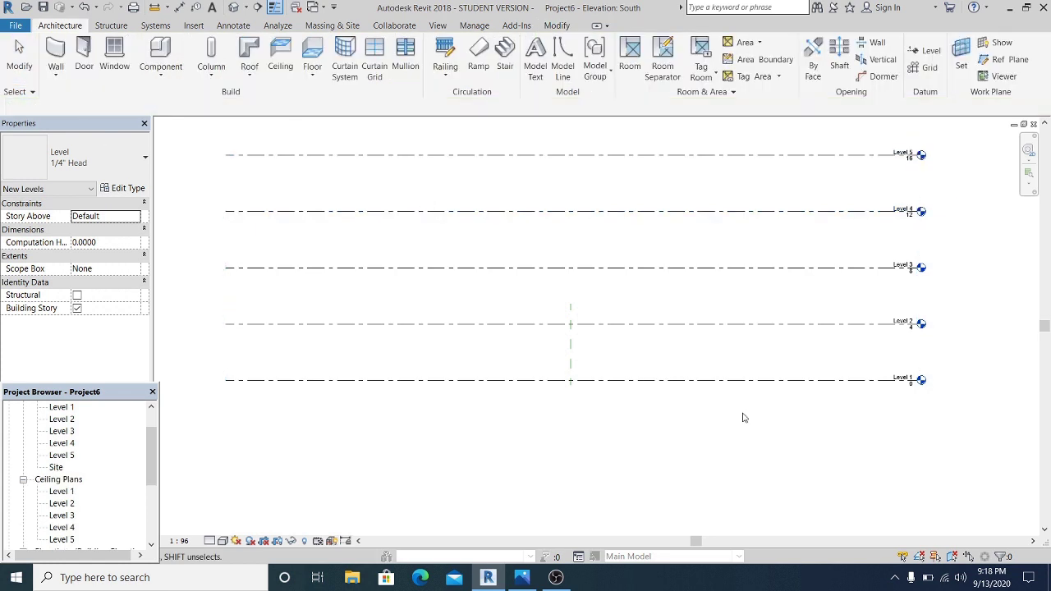
Step: Collapse the ceiling plans in the project's view list and open the Level 1 floor plan
scroll(622, 405, "down", 1)
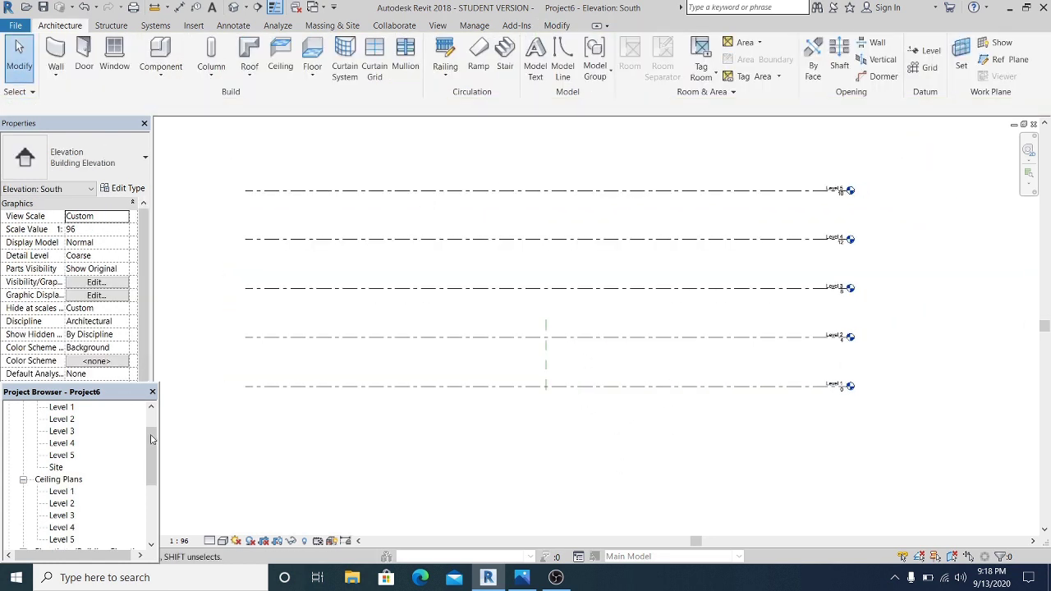
left_click(23, 479)
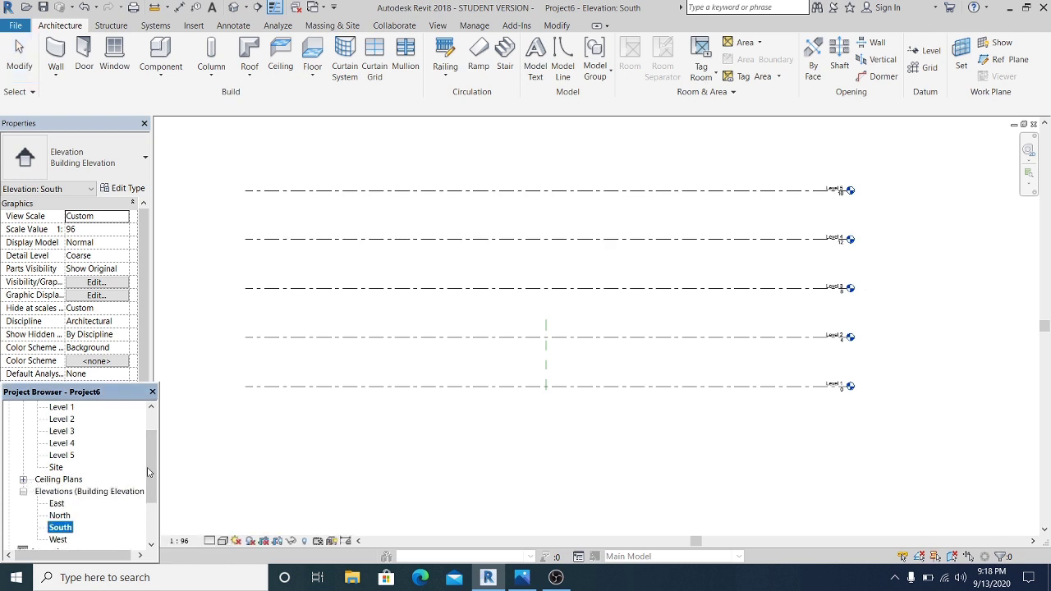
left_click_drag(152, 464, 152, 410)
left_click(69, 445)
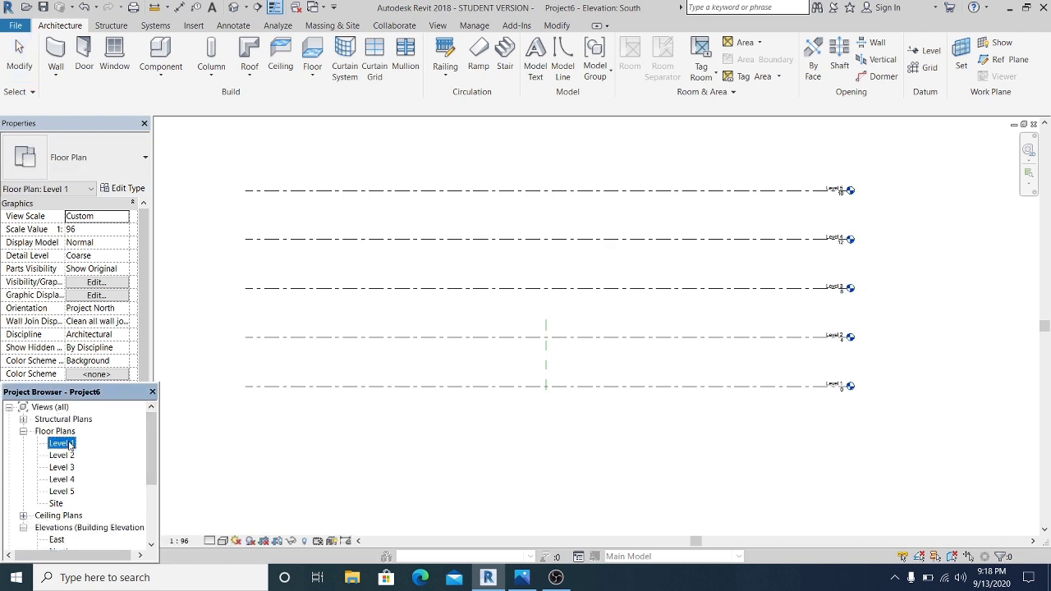
double_click(71, 445)
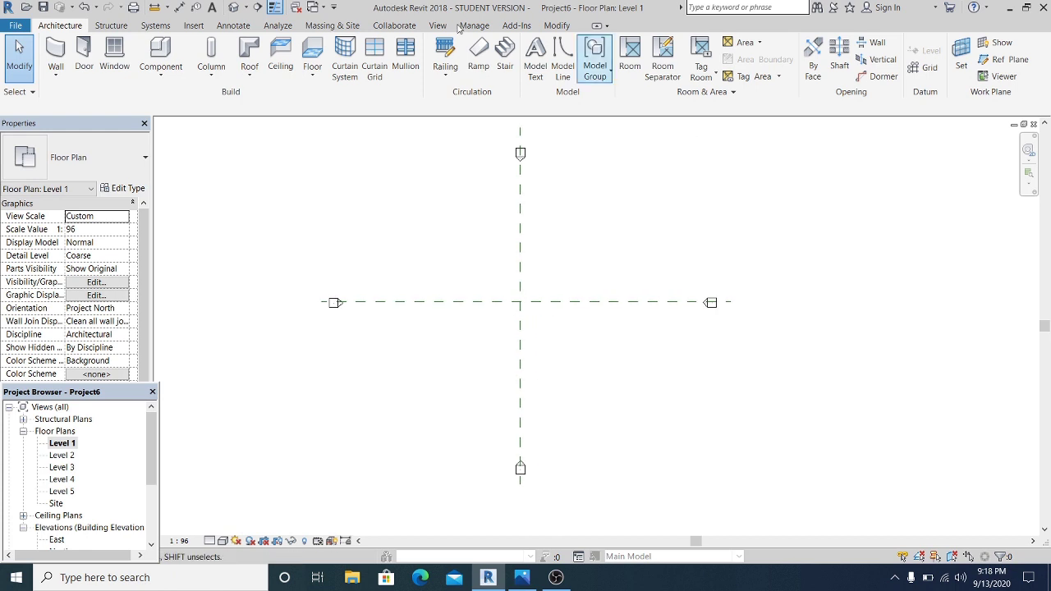
Step: Start an in-place mass with the name Mass 1
left_click(319, 28)
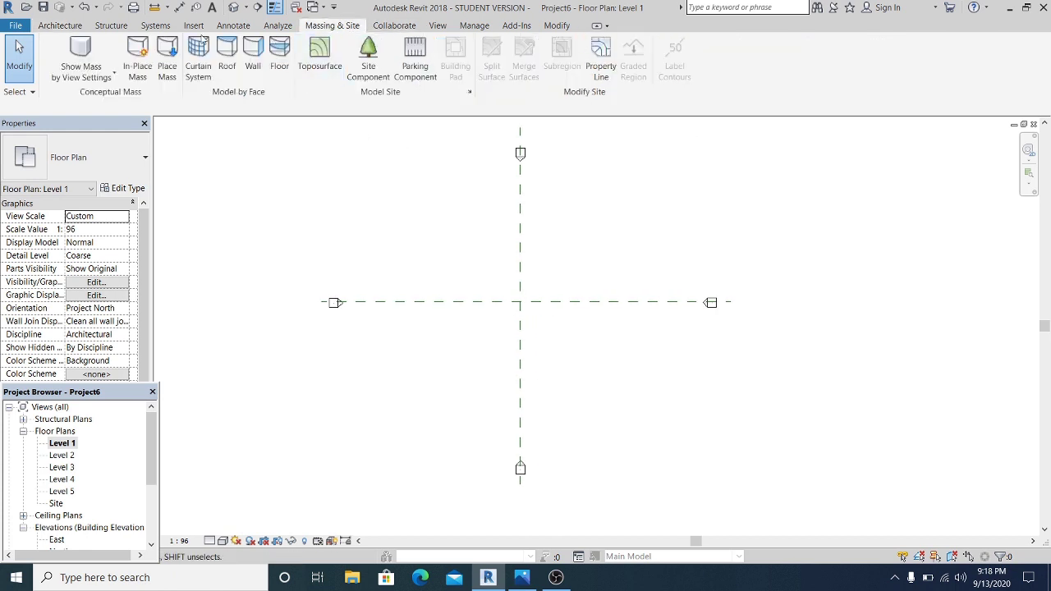
left_click(137, 51)
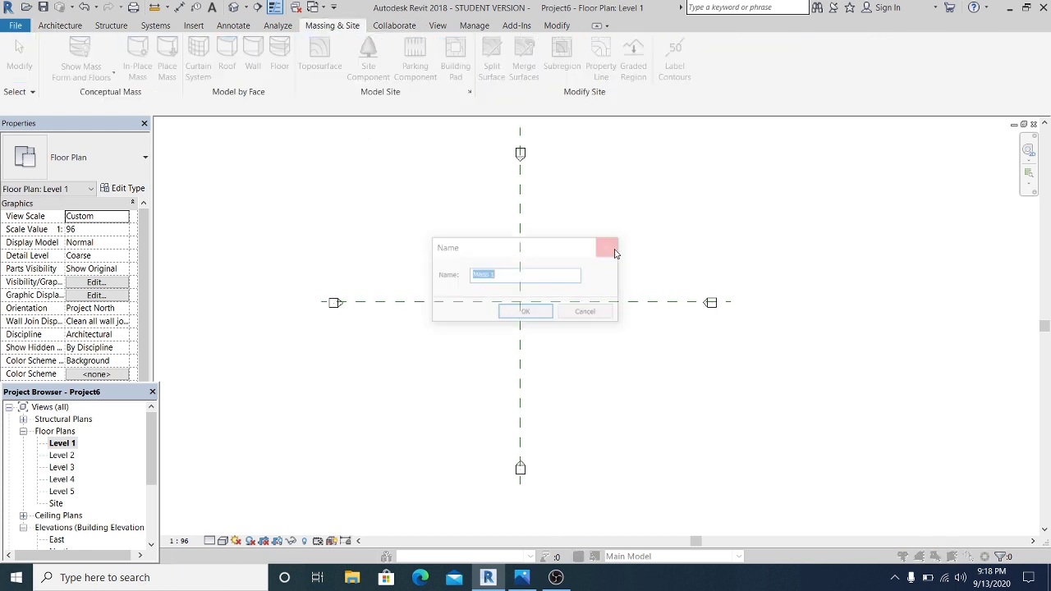
left_click(531, 316)
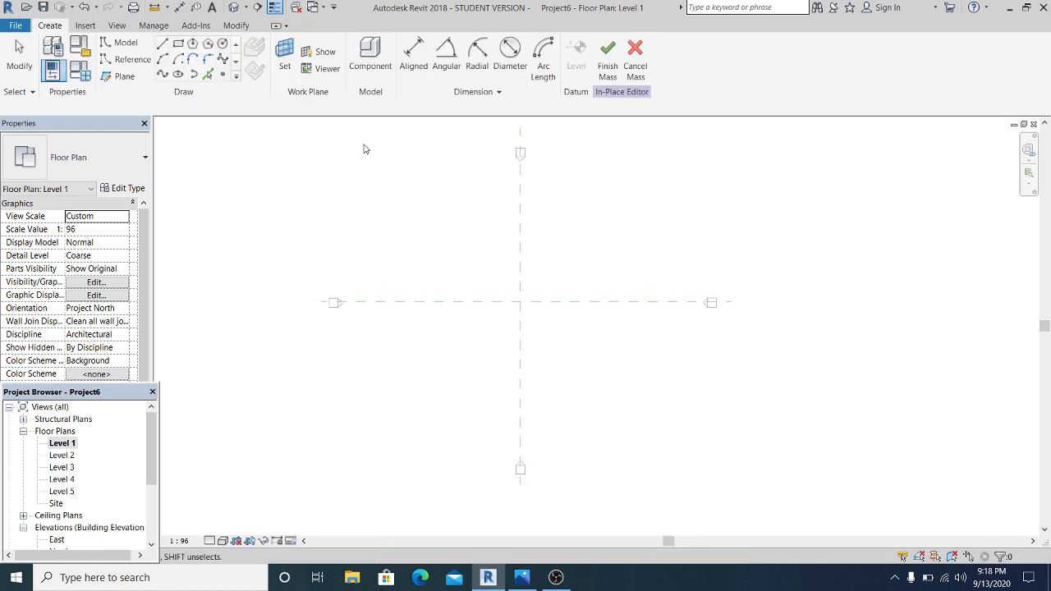
Step: Draw a model-line circle with a 10 m radius centred on the intersection of the two reference planes
left_click(521, 302)
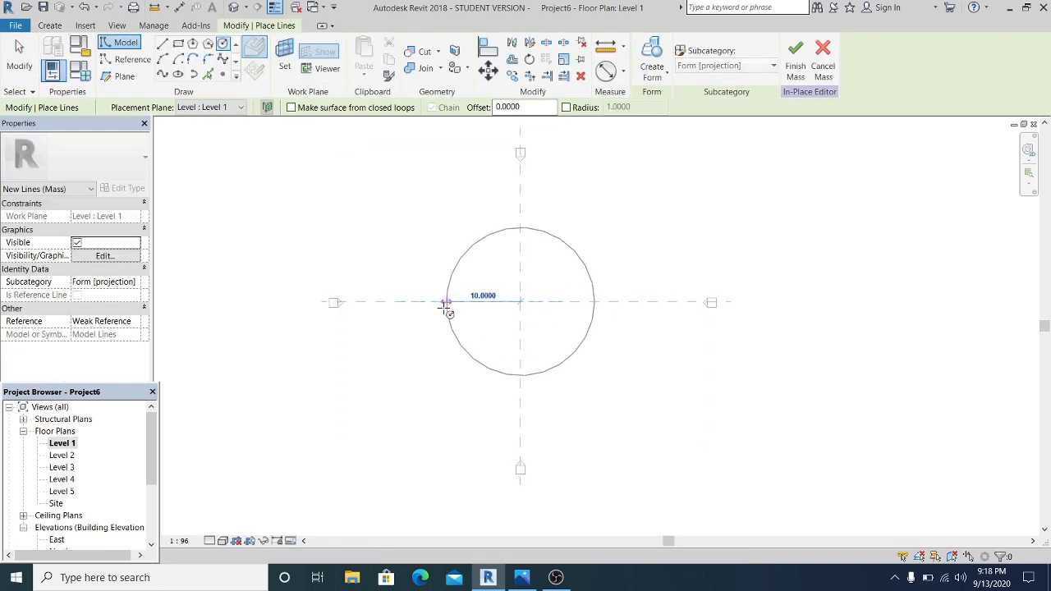
left_click(445, 305)
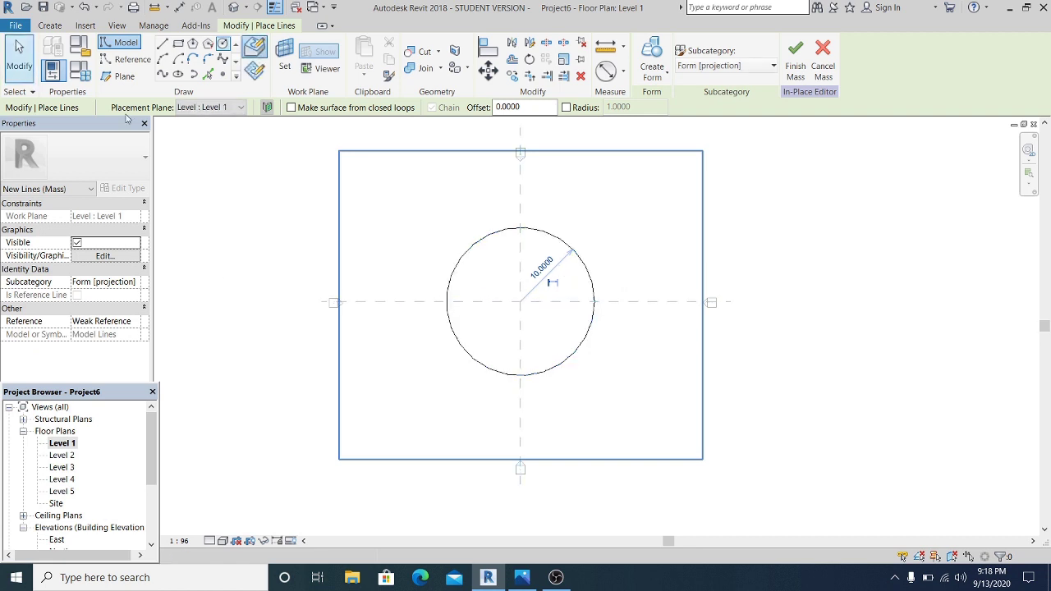
scroll(552, 282, "up", 4)
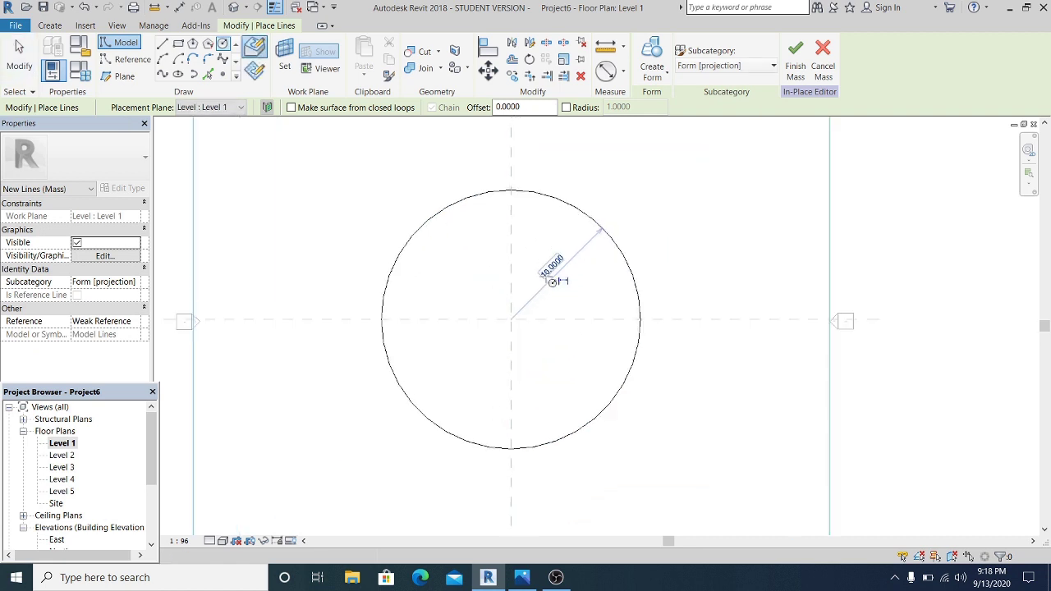
Step: End the circle drawing and set the Level 1 plan to fine detail with the Wireframe visual style
key("Escape")
key("Escape")
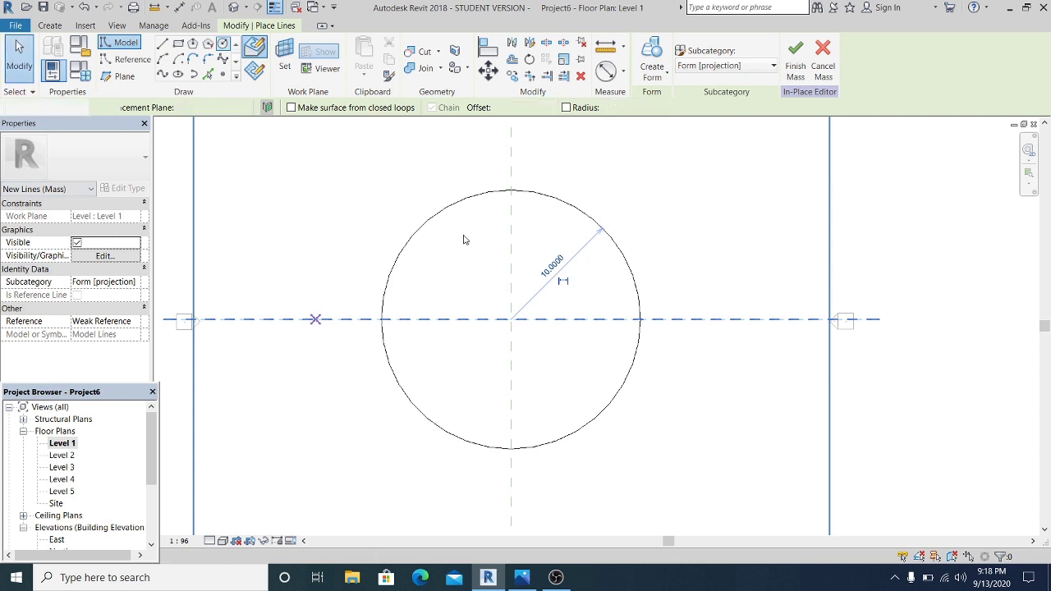
key("Escape")
key("Escape")
scroll(542, 317, "down", 2)
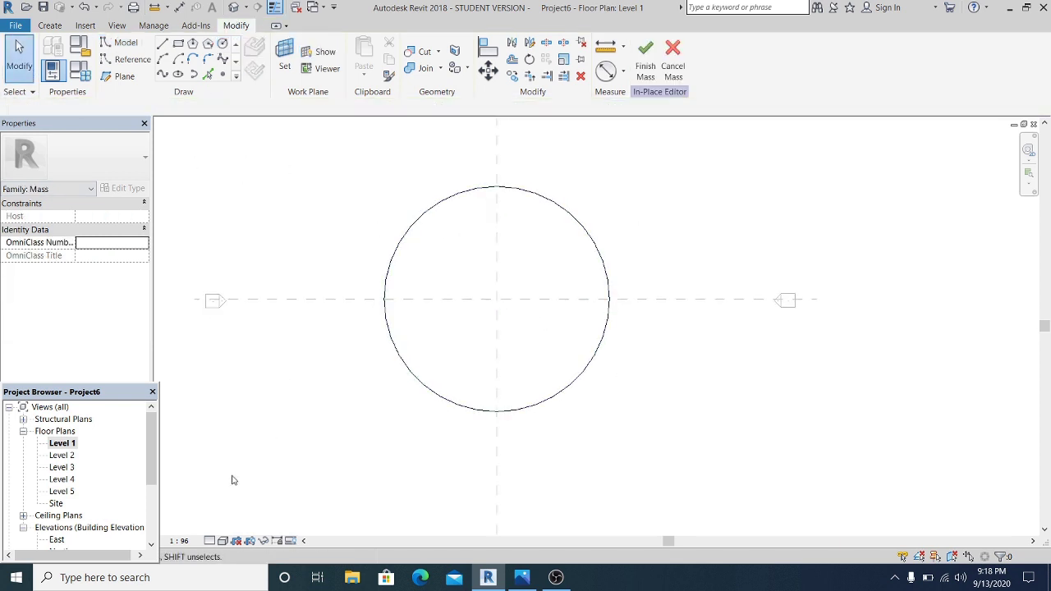
left_click(210, 542)
left_click(222, 541)
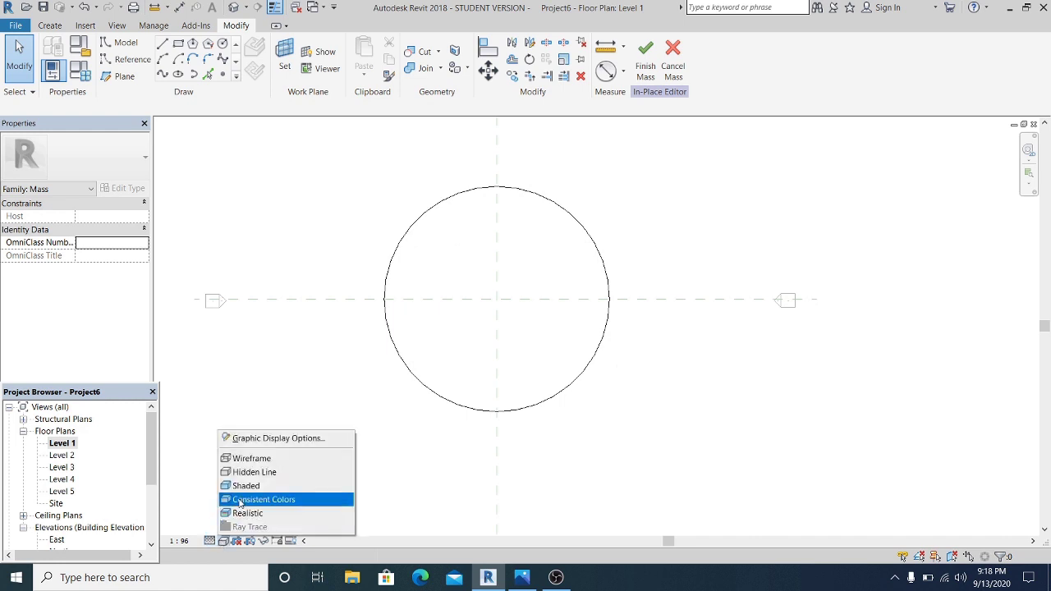
left_click(246, 462)
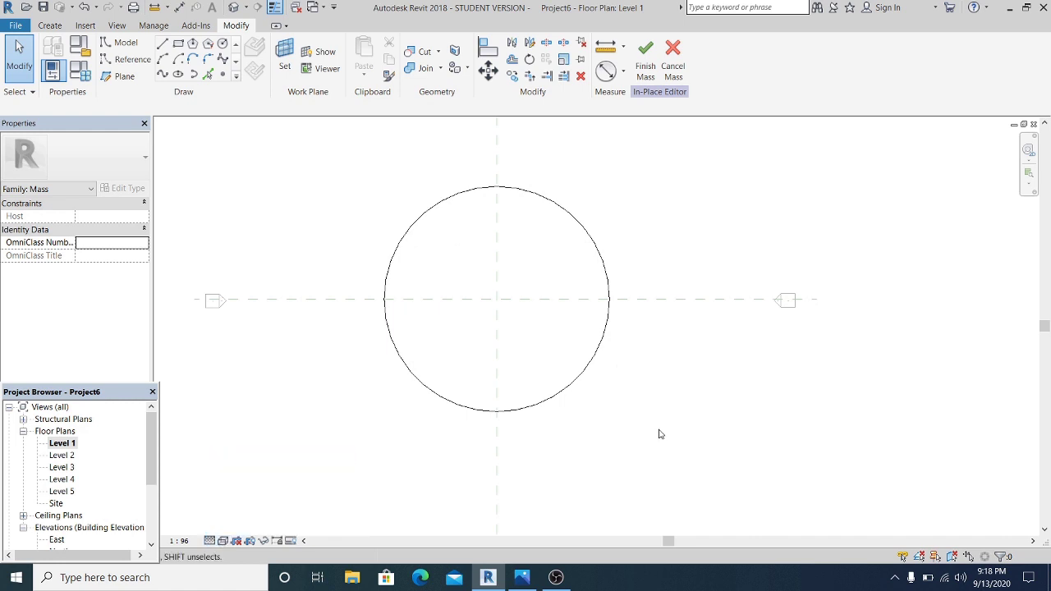
Step: In the 3D view, create a solid form from the 10 m radius circle, choosing the sphere option over the cylinder
scroll(510, 367, "up", 1)
left_click(234, 7)
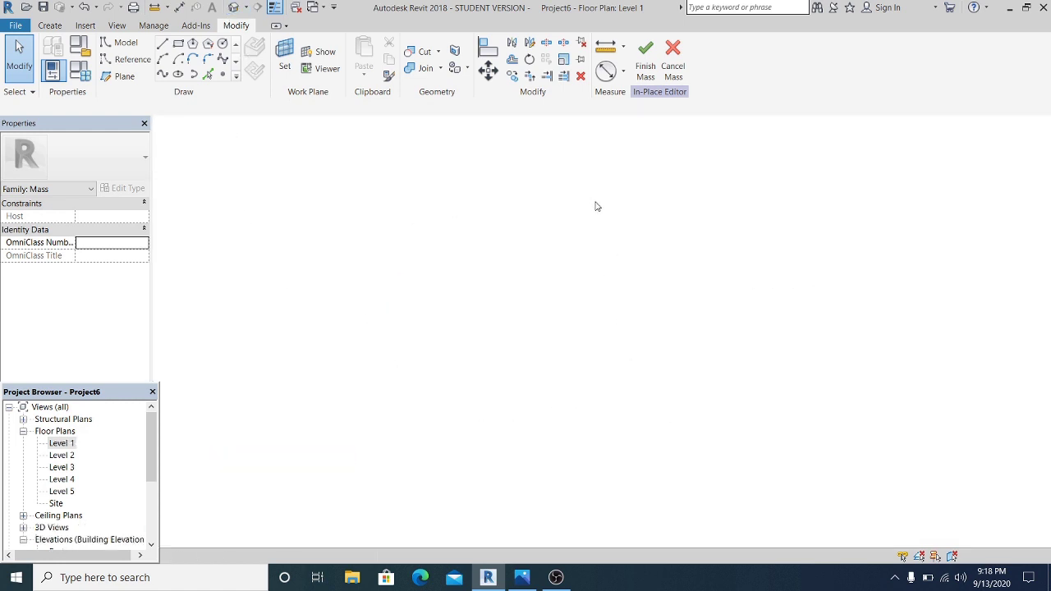
left_click(585, 208)
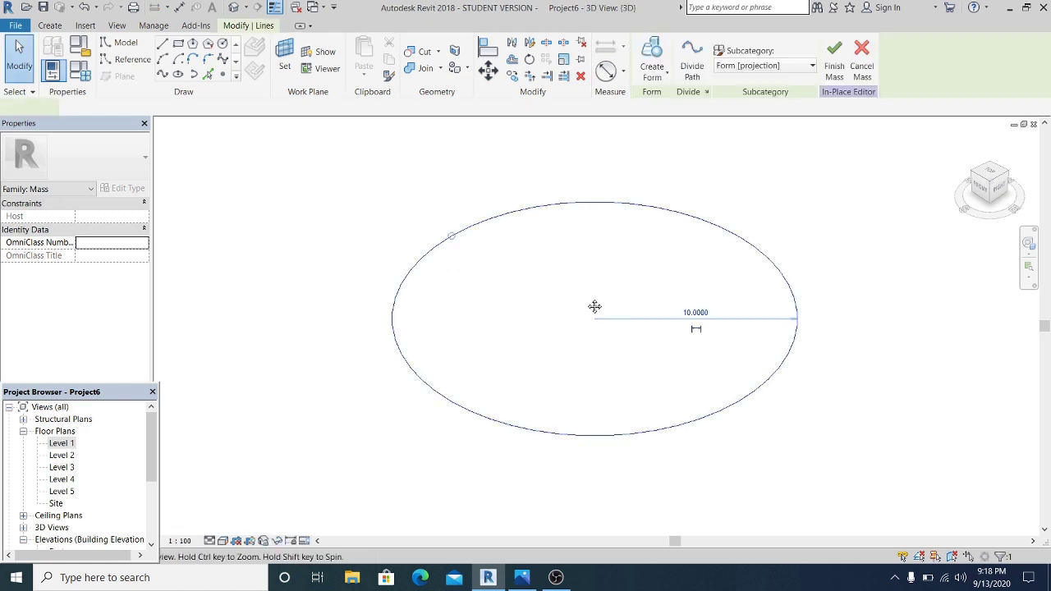
middle_click_drag(594, 305, 497, 305)
left_click(666, 76)
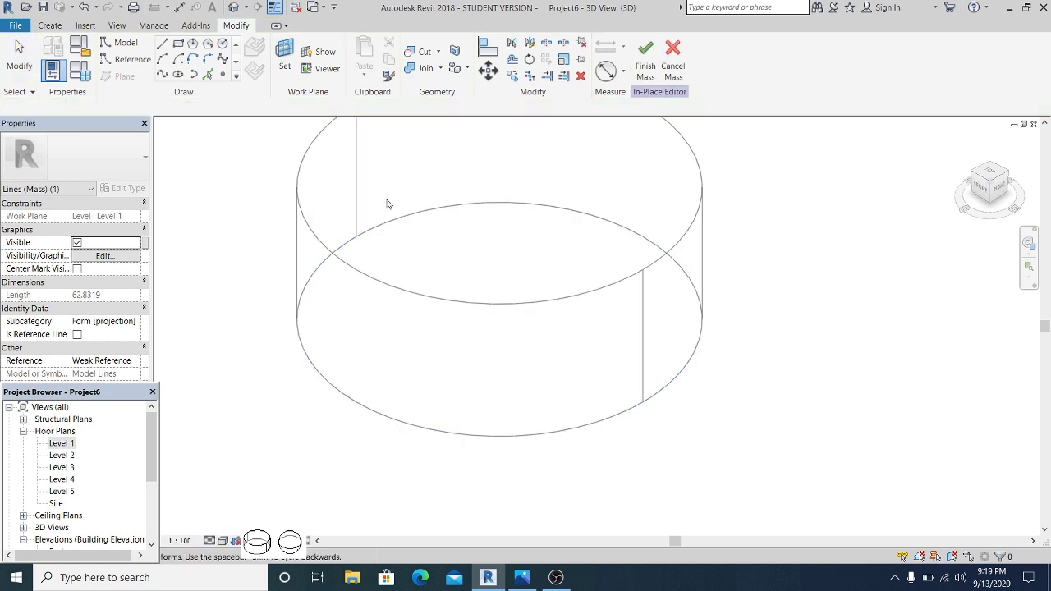
left_click(296, 548)
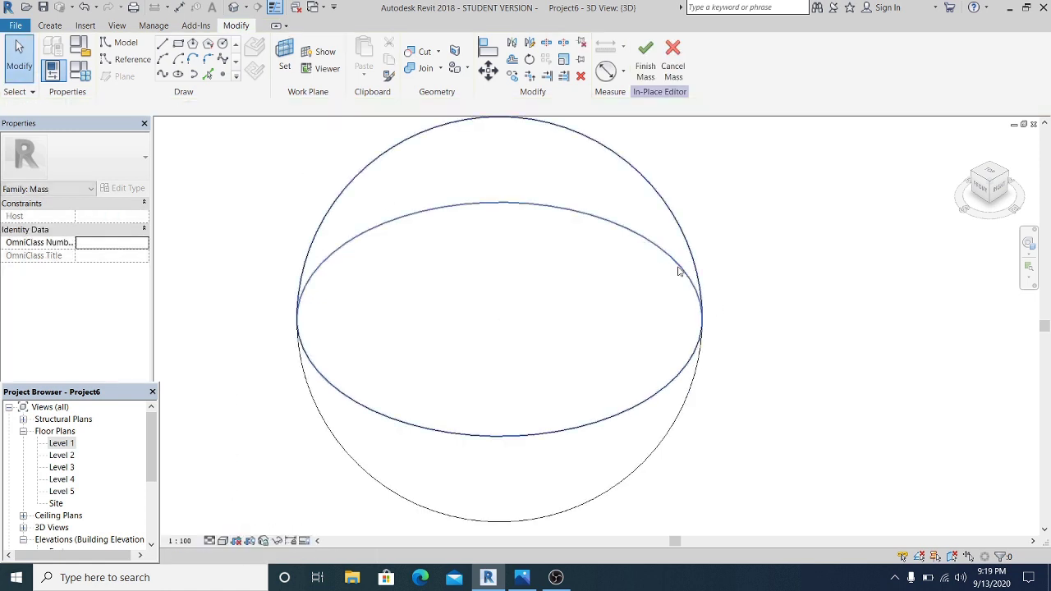
Step: Set the 3D view to fine detail and the Wireframe visual style
scroll(515, 257, "down", 2)
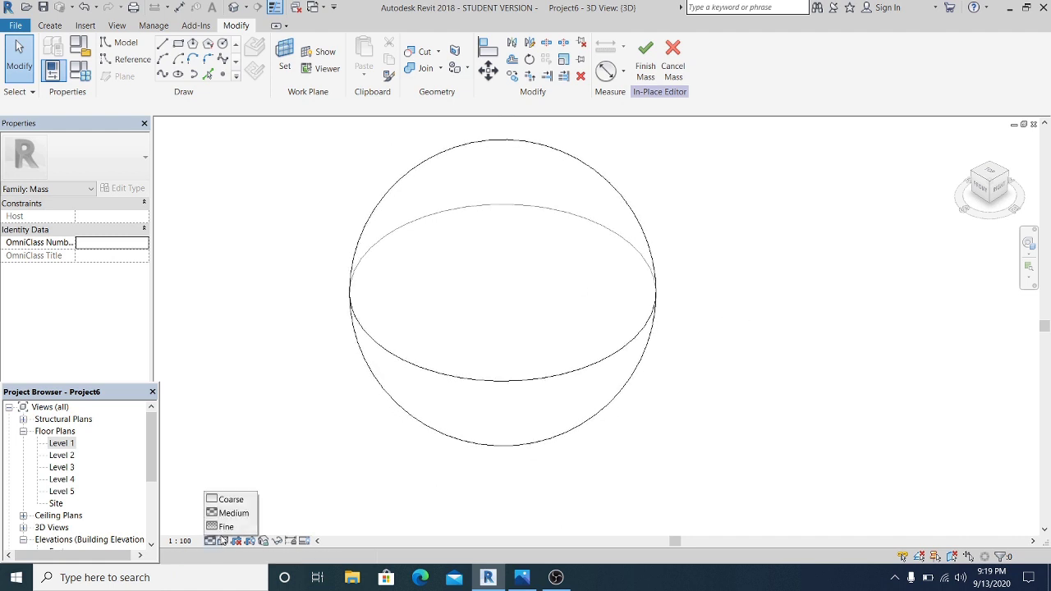
left_click(222, 541)
left_click(261, 463)
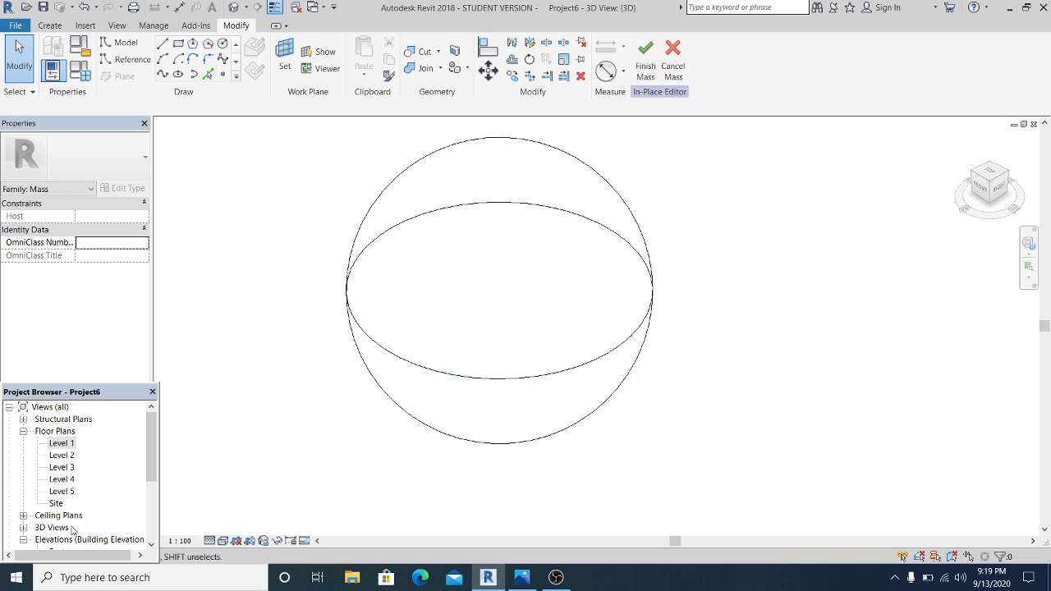
Step: In the South elevation, move the sphere straight up 10 m so that its lowest point sits on Level 1
left_click_drag(152, 455, 154, 477)
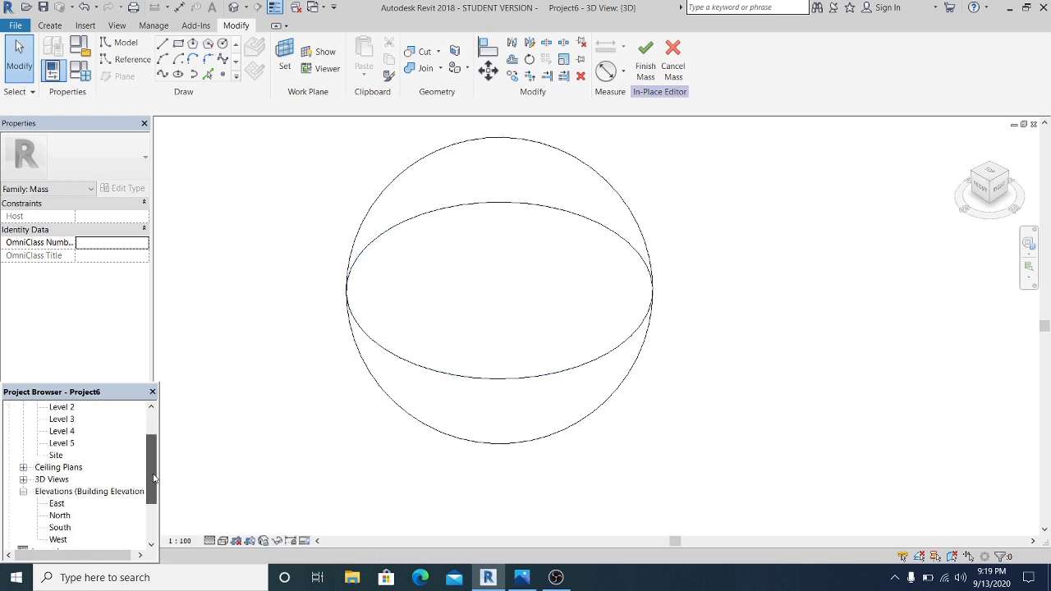
double_click(64, 531)
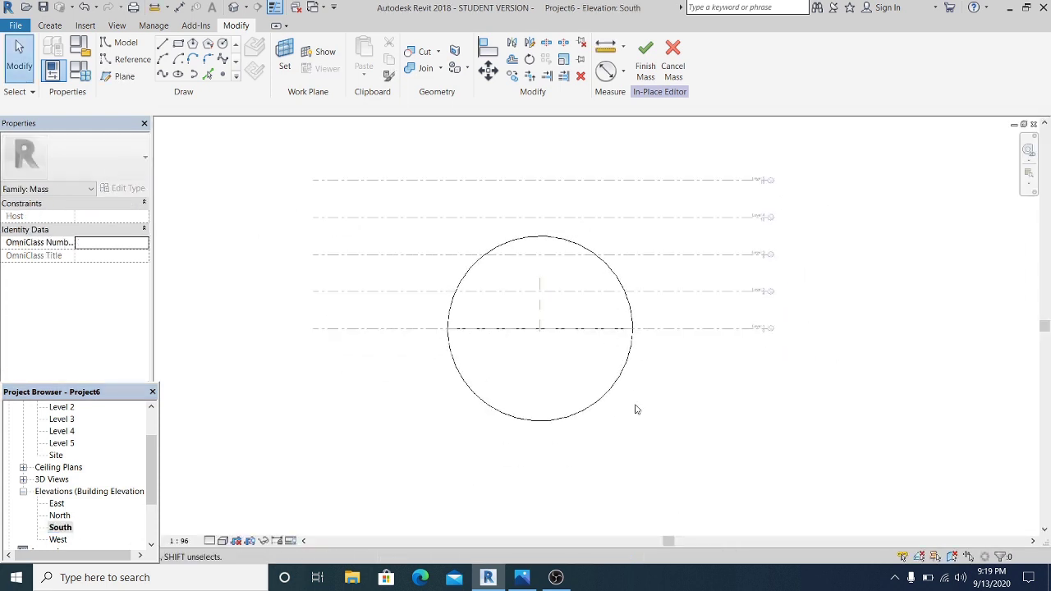
left_click_drag(378, 205, 667, 450)
scroll(587, 446, "up", 2)
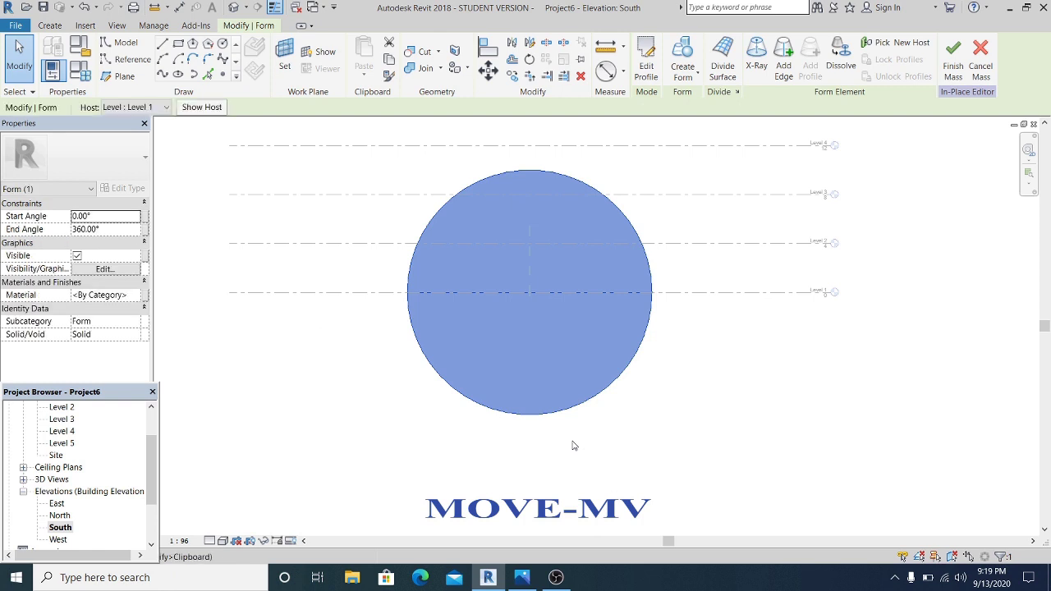
key("m")
key("v")
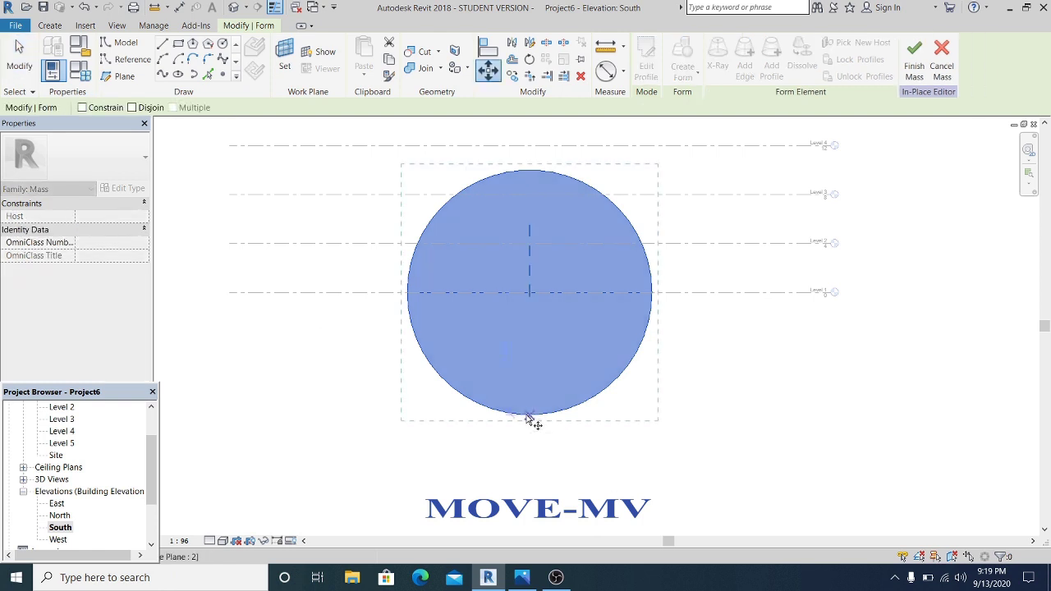
left_click(528, 421)
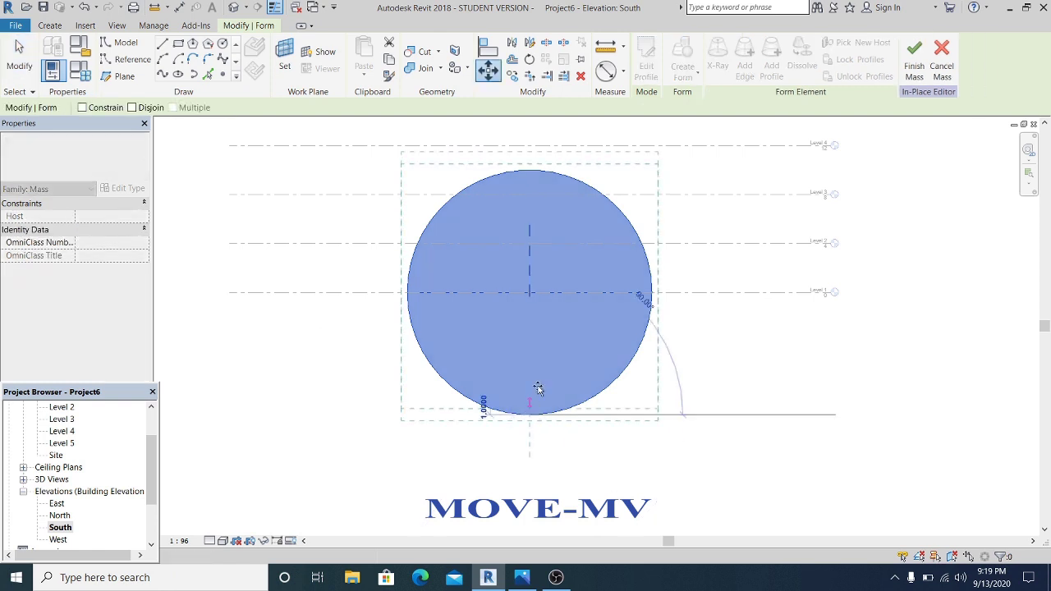
scroll(534, 297, "up", 2)
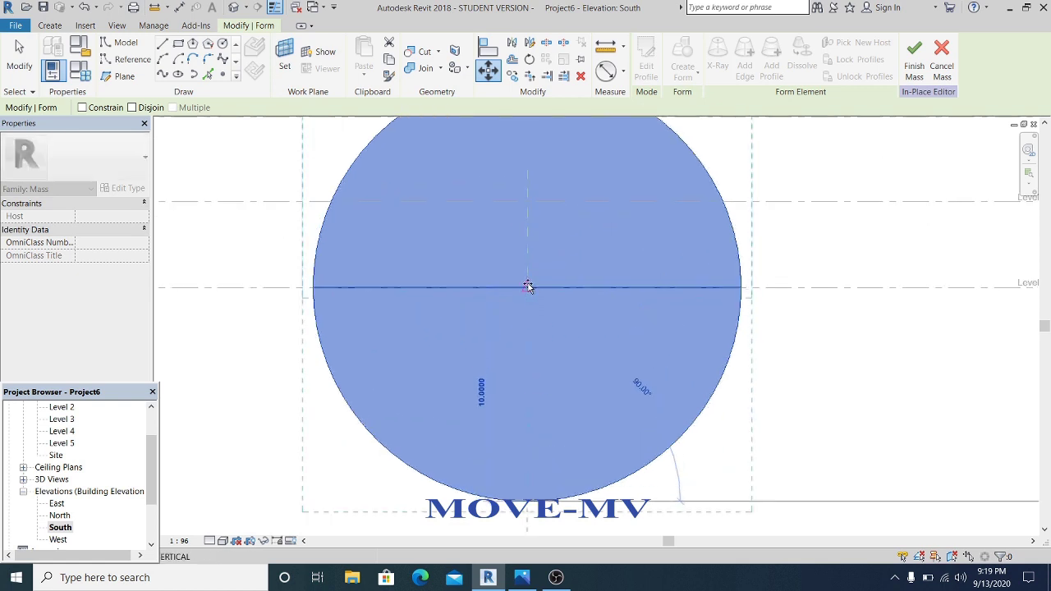
left_click(528, 287)
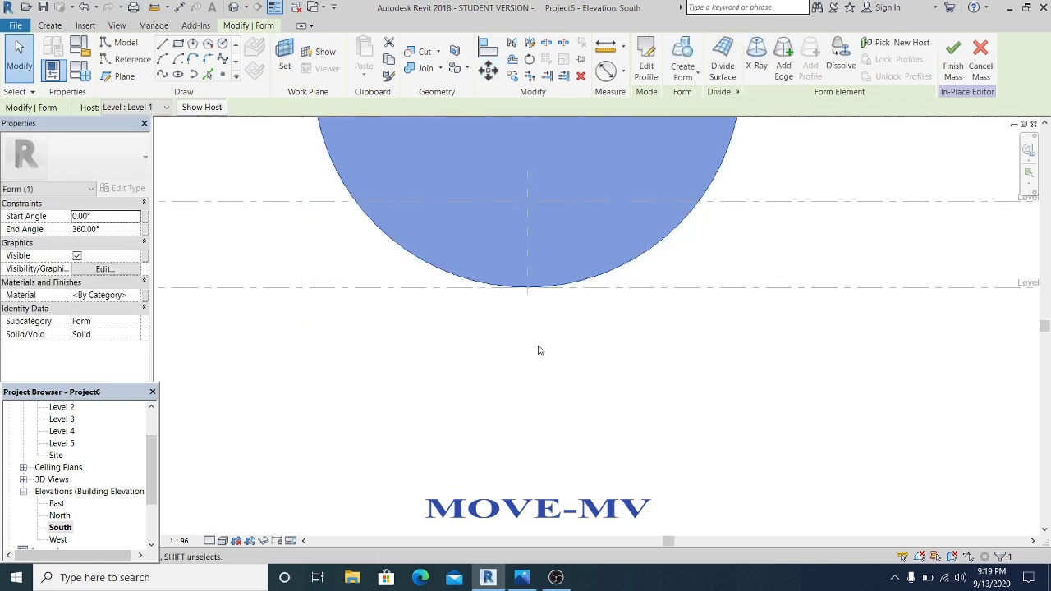
Step: Deselect the sphere and finish the in-place mass
scroll(540, 350, "down", 2)
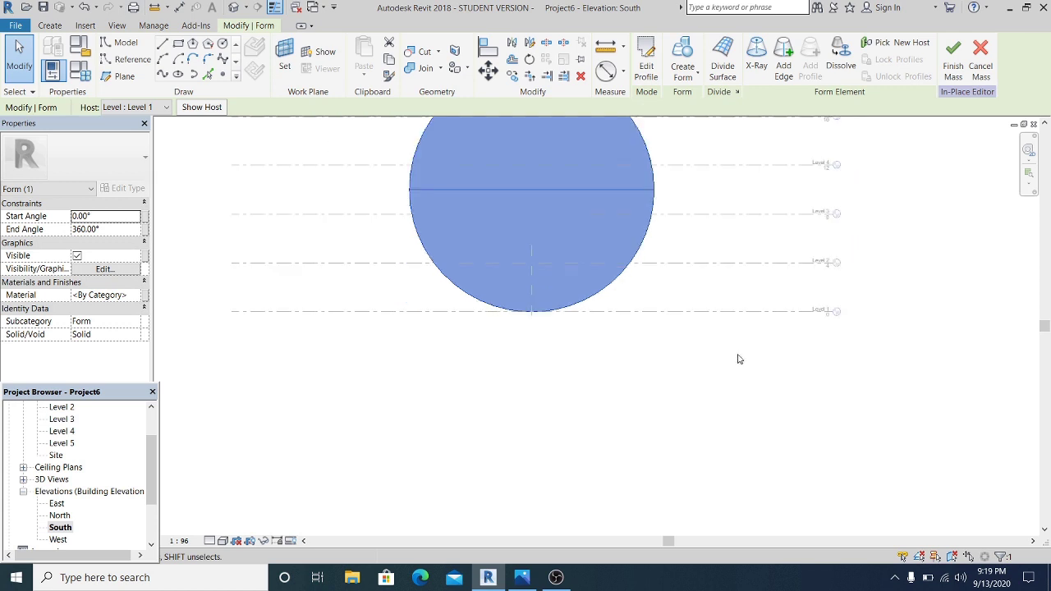
left_click(716, 386)
scroll(657, 391, "down", 1)
scroll(671, 420, "up", 1)
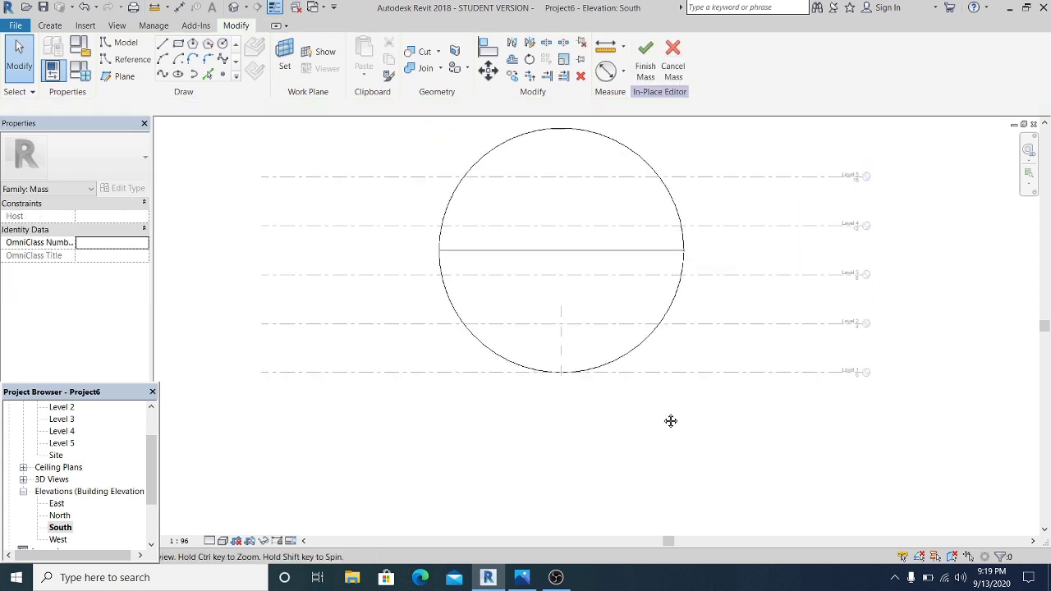
left_click(646, 59)
middle_click_drag(632, 241, 630, 275)
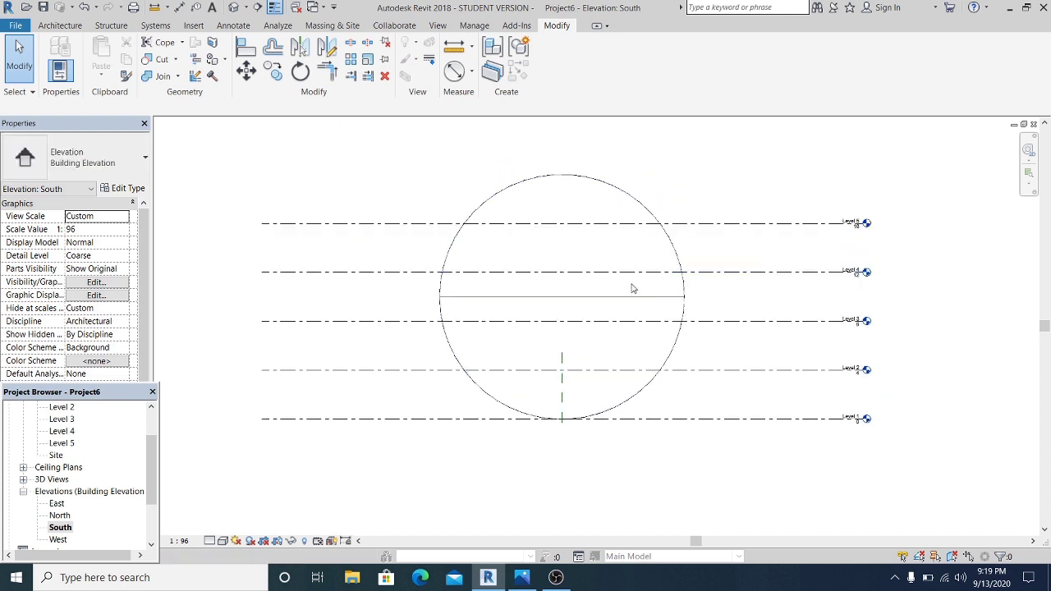
Step: Set the South elevation to the Fine detail level and the Wireframe visual style
left_click(211, 541)
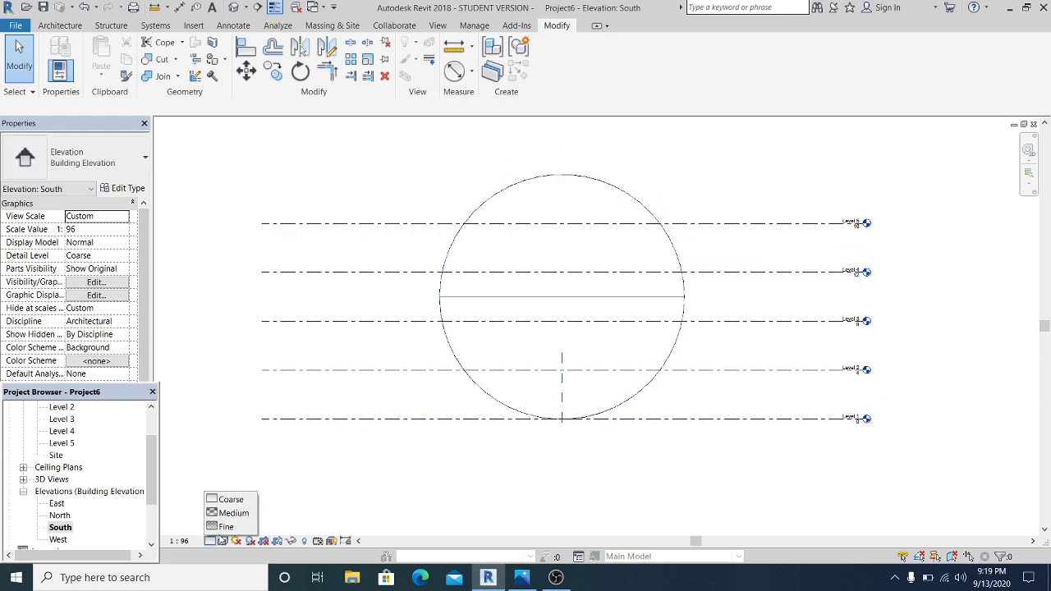
left_click(226, 522)
left_click(223, 541)
left_click(252, 464)
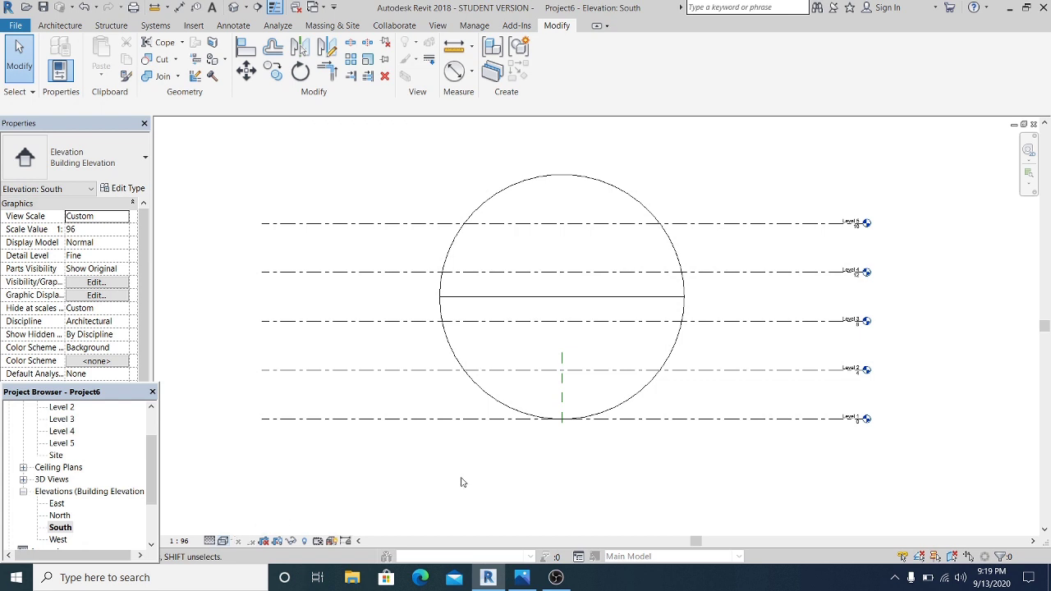
Step: Create mass floors in the sphere mass for Level 1 through Level 5
scroll(591, 385, "up", 1)
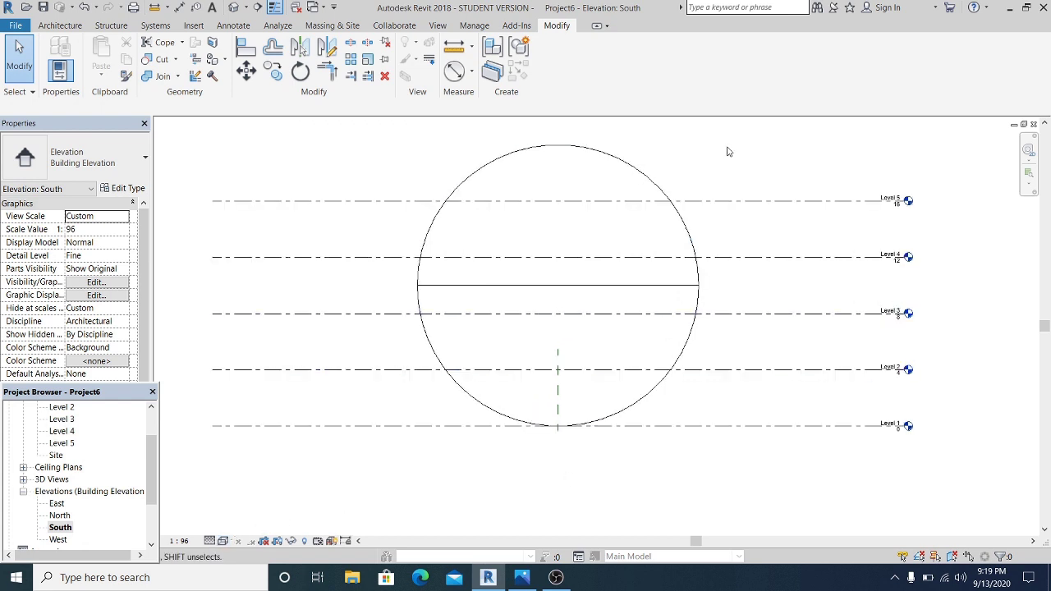
left_click(644, 172)
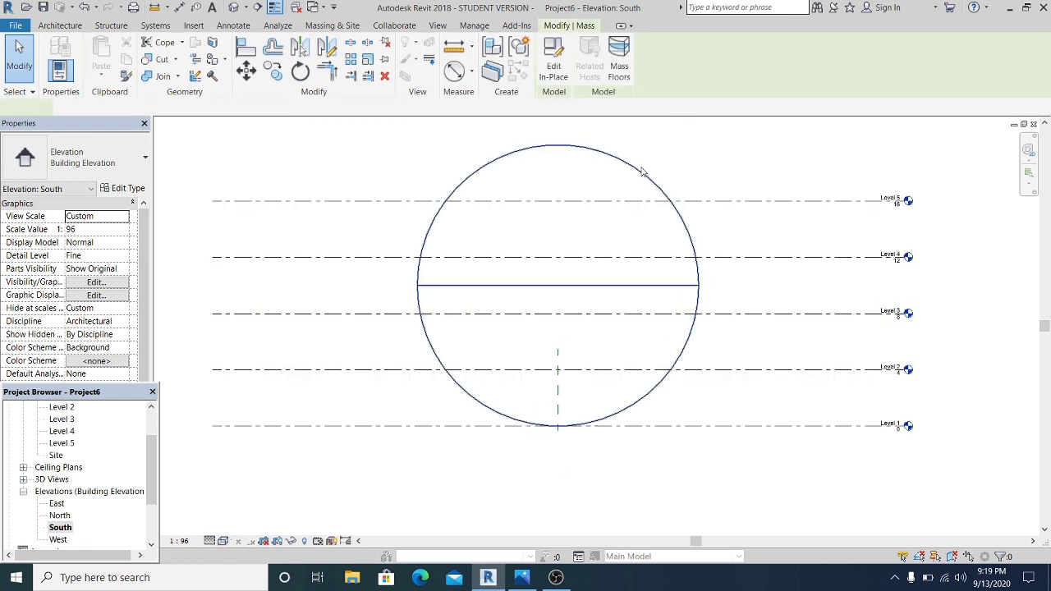
left_click(629, 74)
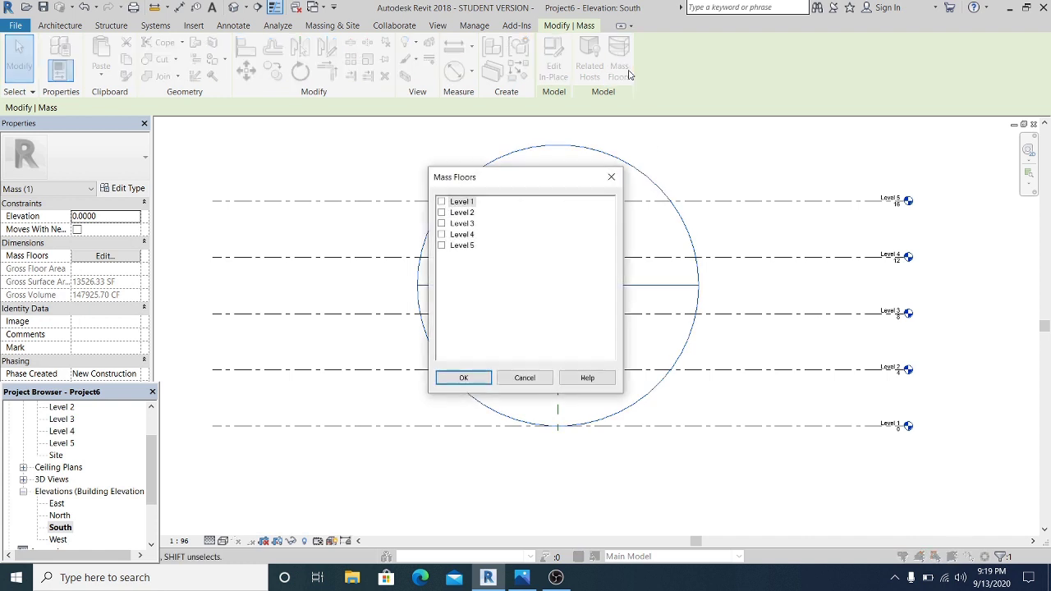
left_click(461, 246, "shift")
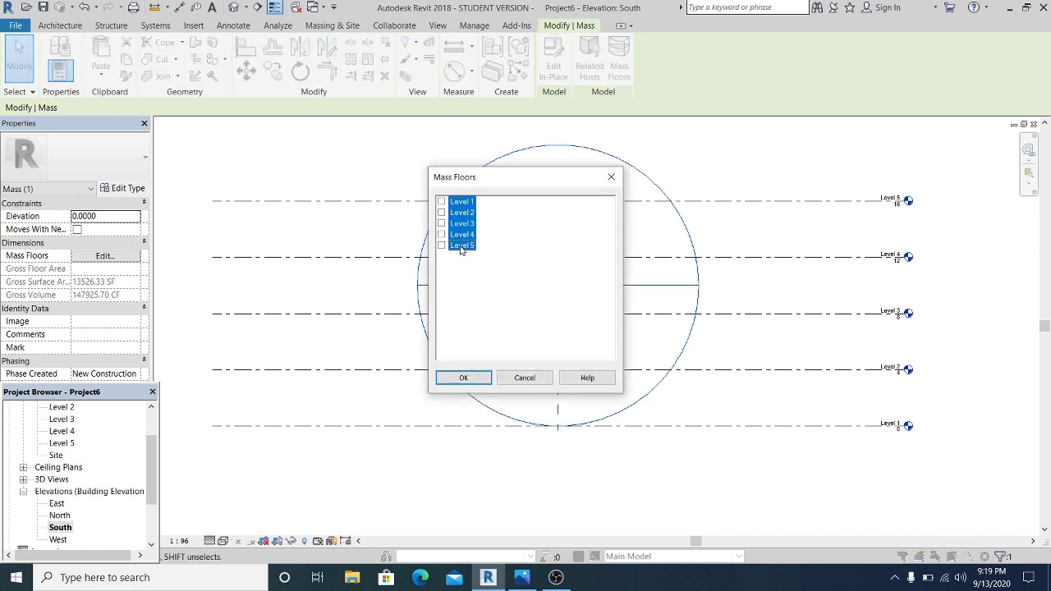
left_click(457, 376)
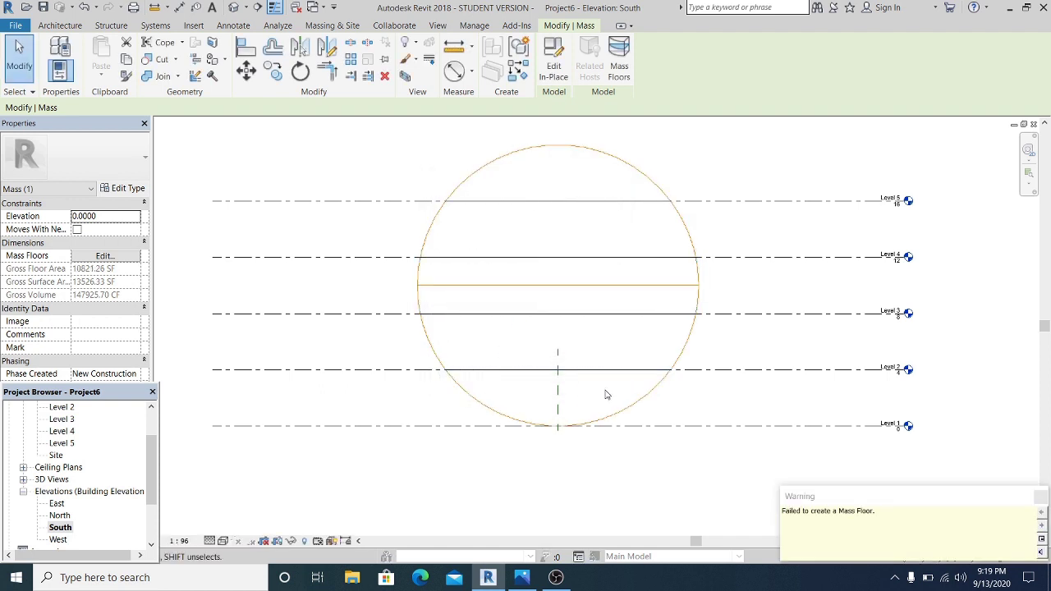
left_click(666, 515)
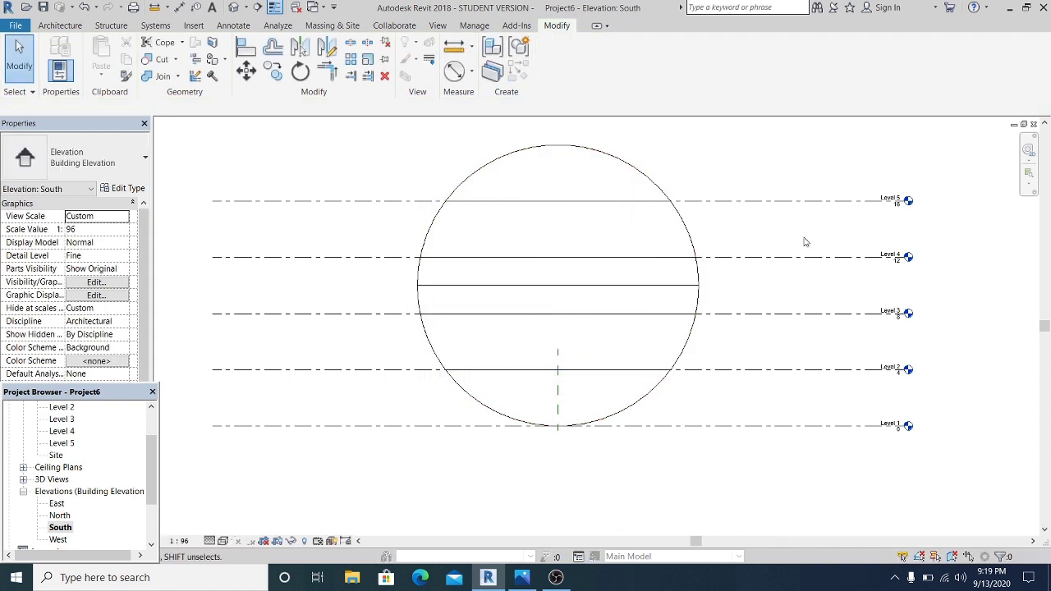
Step: Open the 3D view and orbit around the sphere to inspect its mass floors
left_click(234, 9)
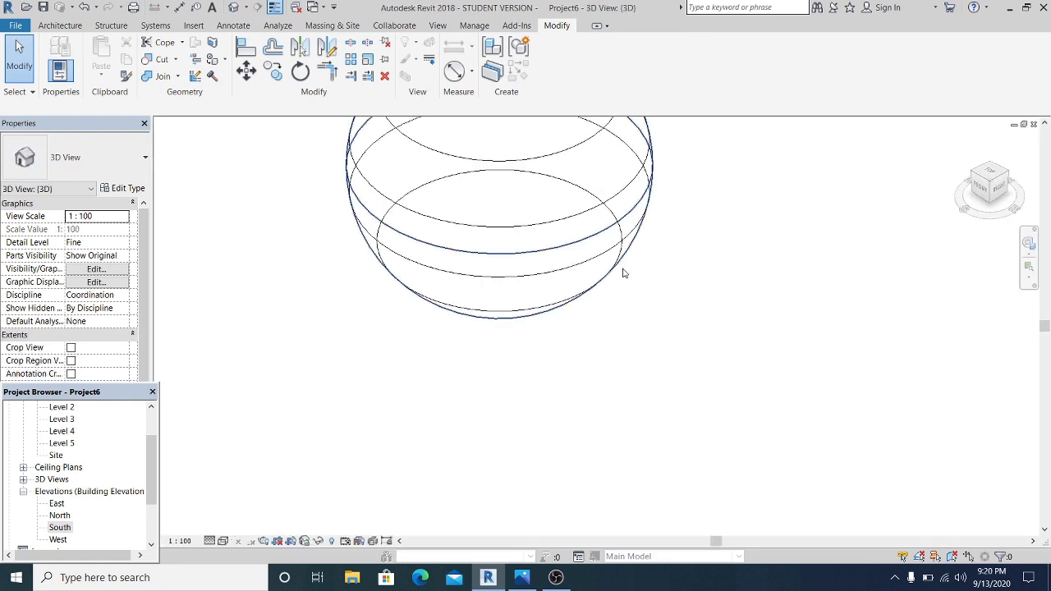
middle_click_drag(542, 414, 628, 324, "shift")
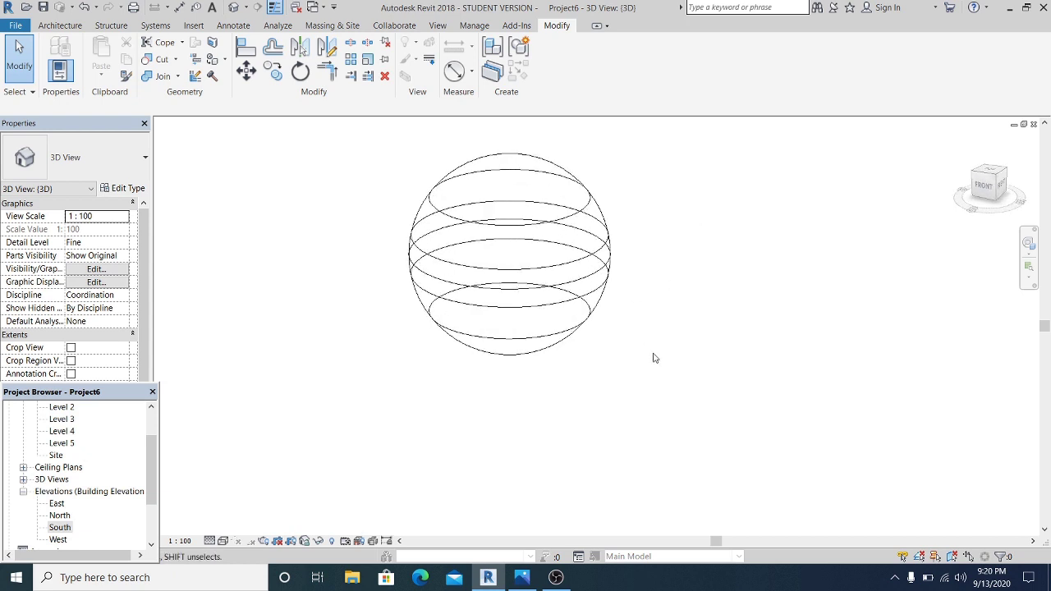
left_click_drag(770, 447, 320, 199)
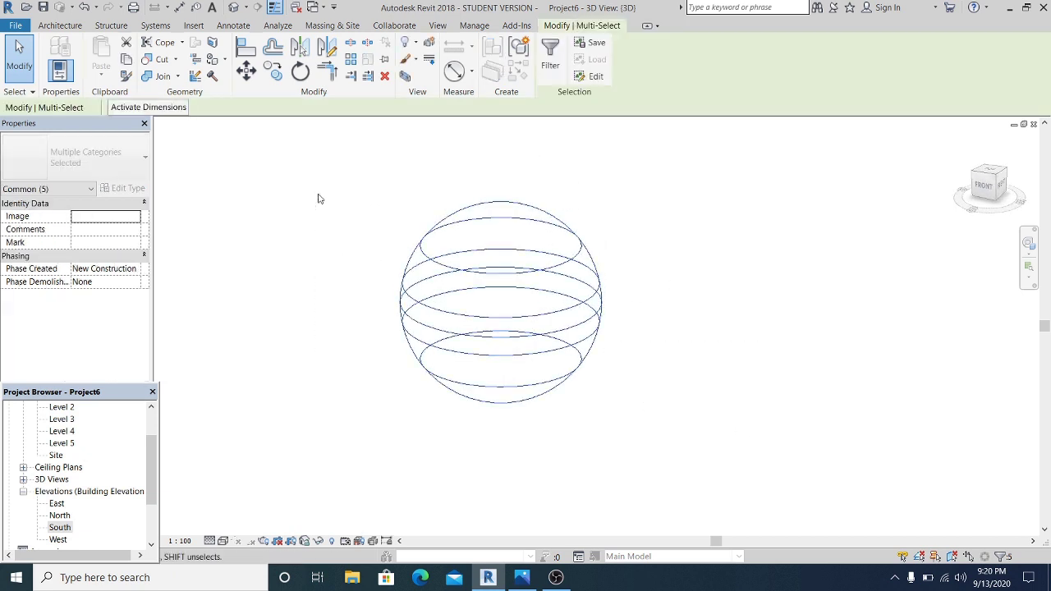
left_click(312, 160)
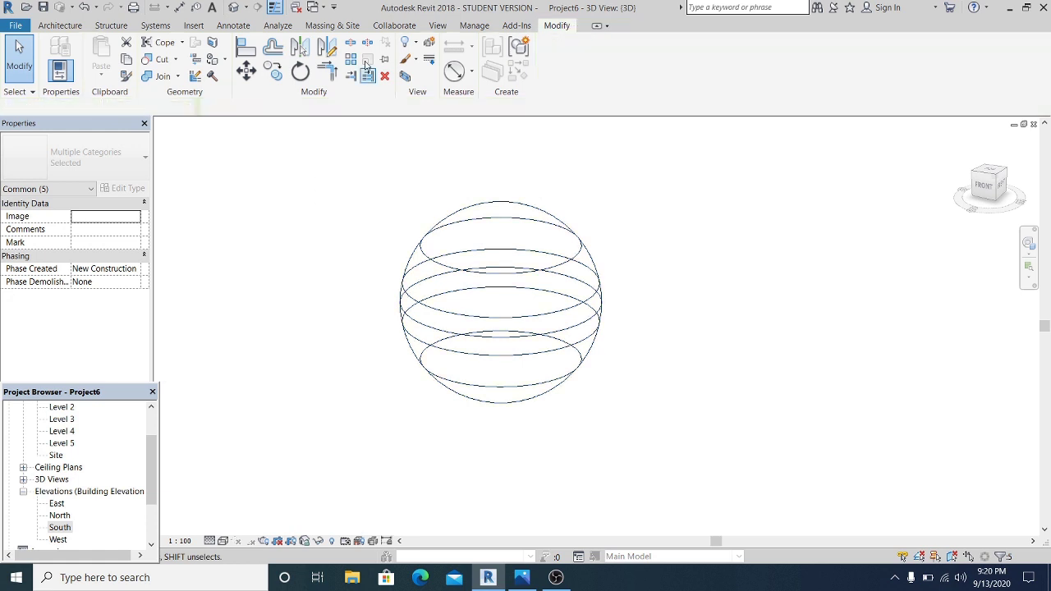
Step: Start placing floors by face and duplicate the Generic - 12" floor type as "floor"
left_click(333, 26)
left_click(280, 62)
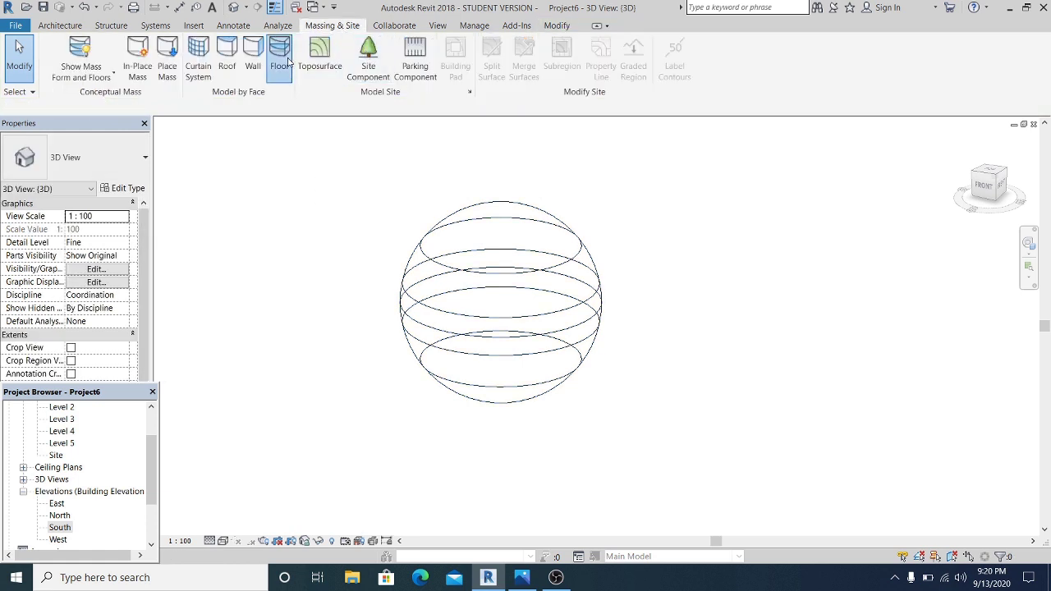
left_click(128, 189)
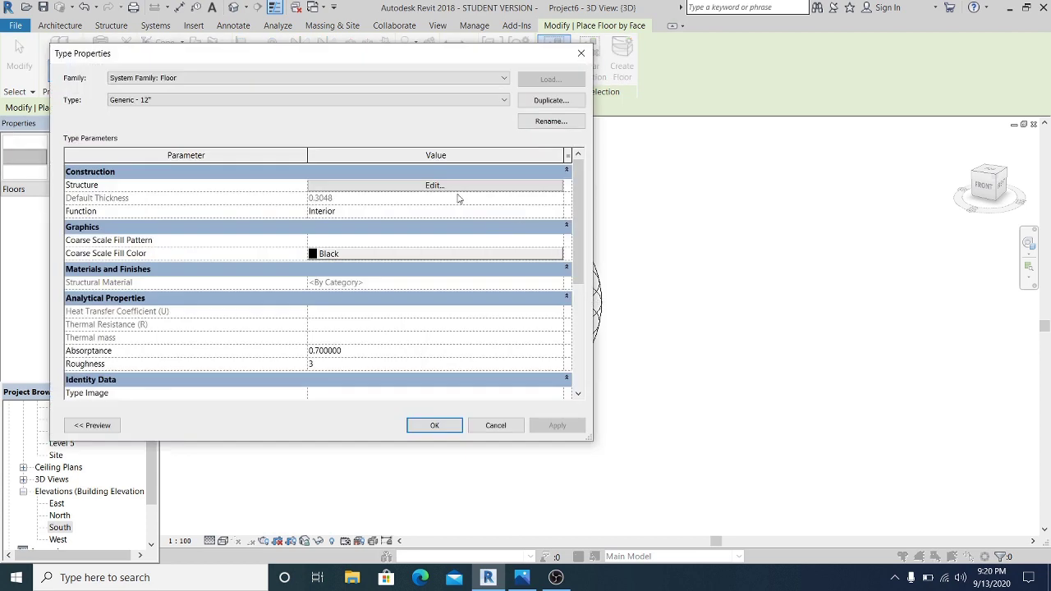
left_click(551, 100)
type("f")
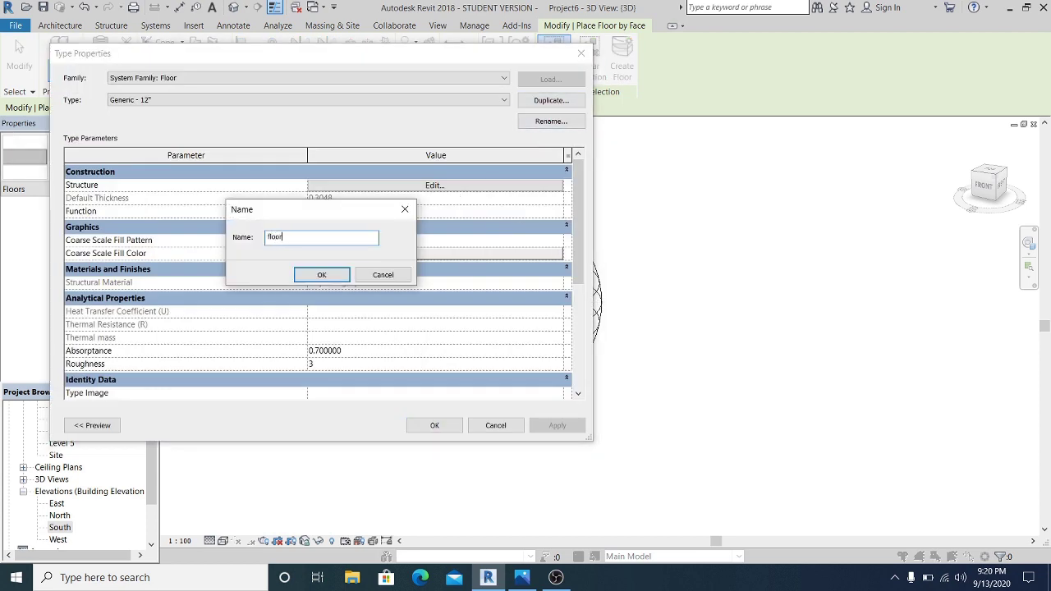
left_click(322, 275)
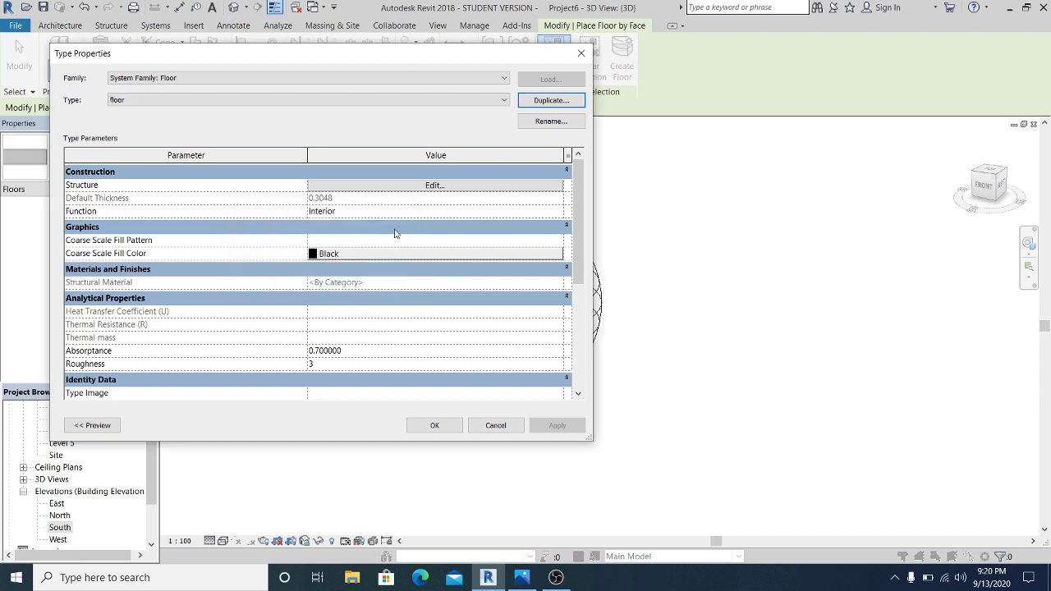
Step: In the floor type's structure, duplicate the Acoustic Ceiling Tile 24 x 24 material and name the copy "floor"
left_click(435, 185)
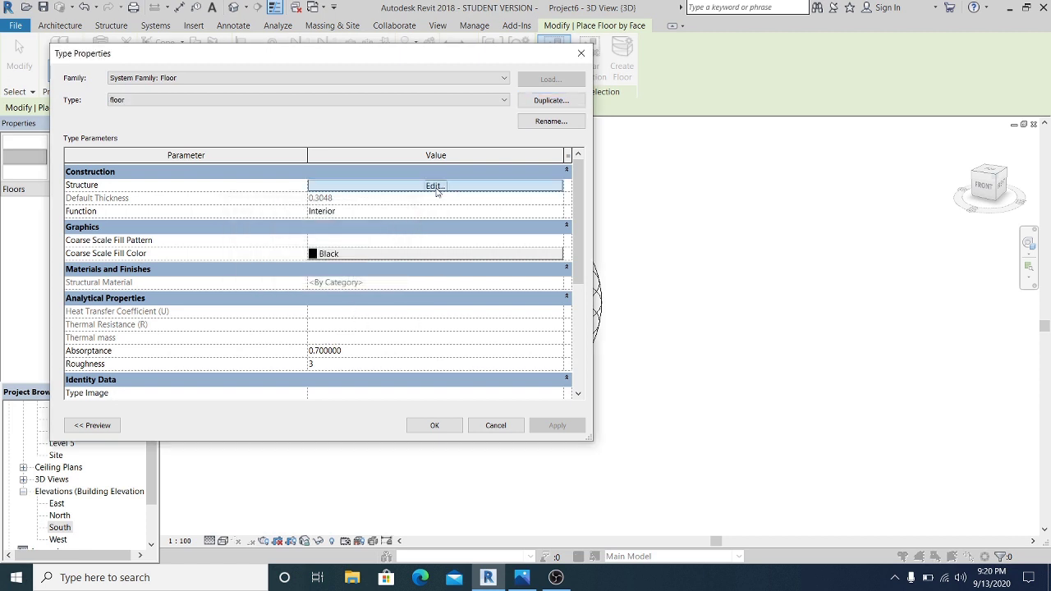
left_click(218, 183)
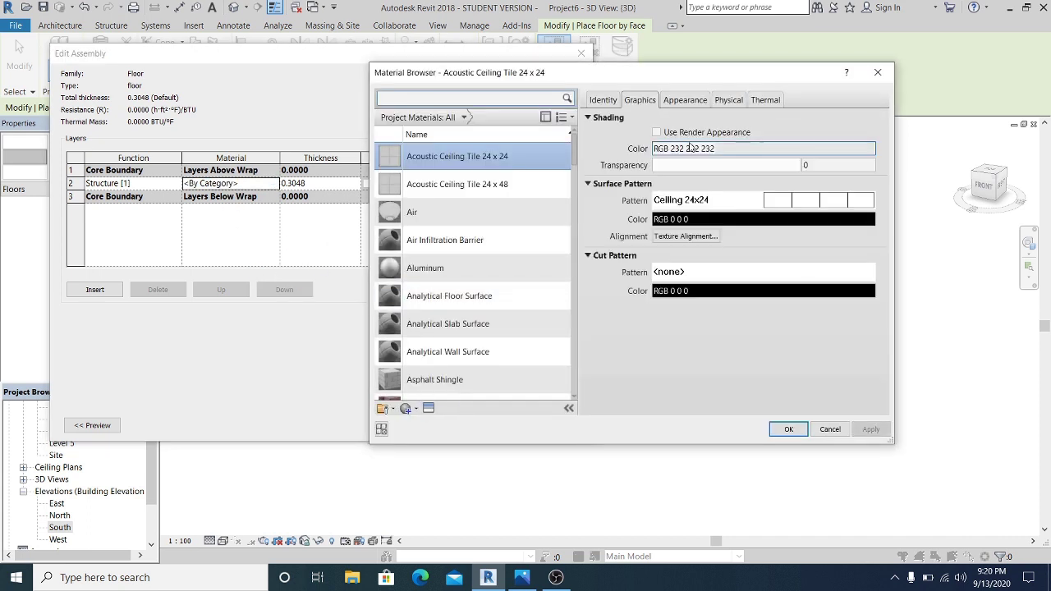
left_click(685, 100)
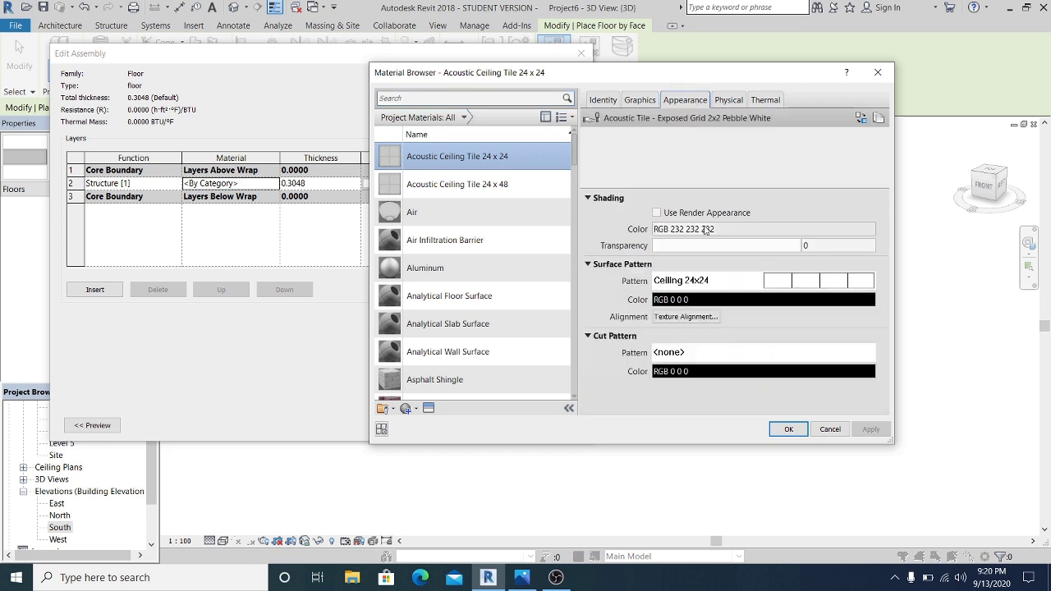
right_click(458, 160)
left_click(493, 175)
type("c")
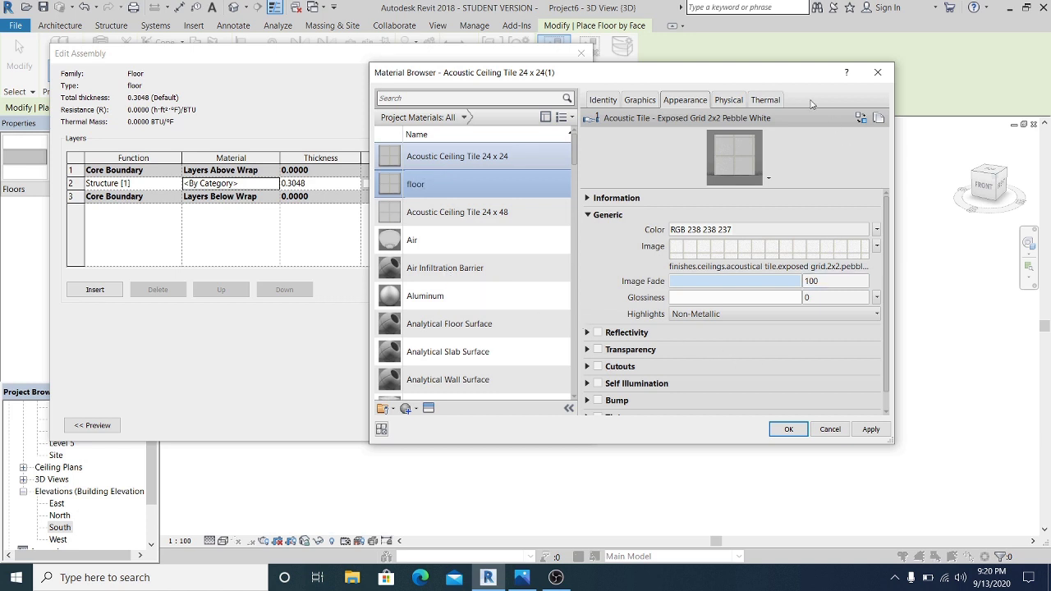
Step: Replace the floor material's appearance with the Rough - Pink concrete asset and assign the material to the structure layer
left_click(860, 123)
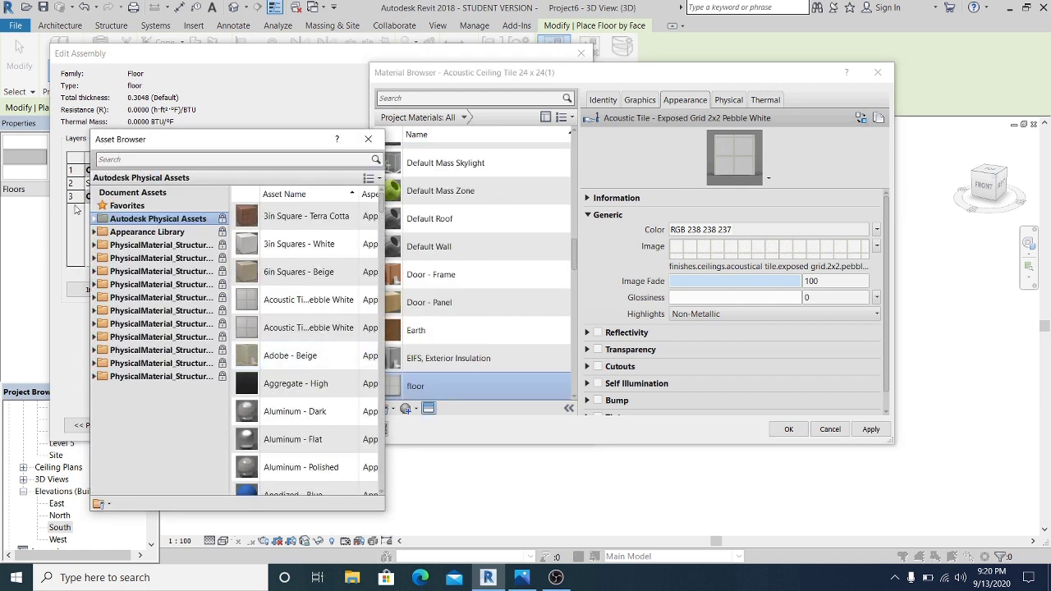
left_click(95, 232)
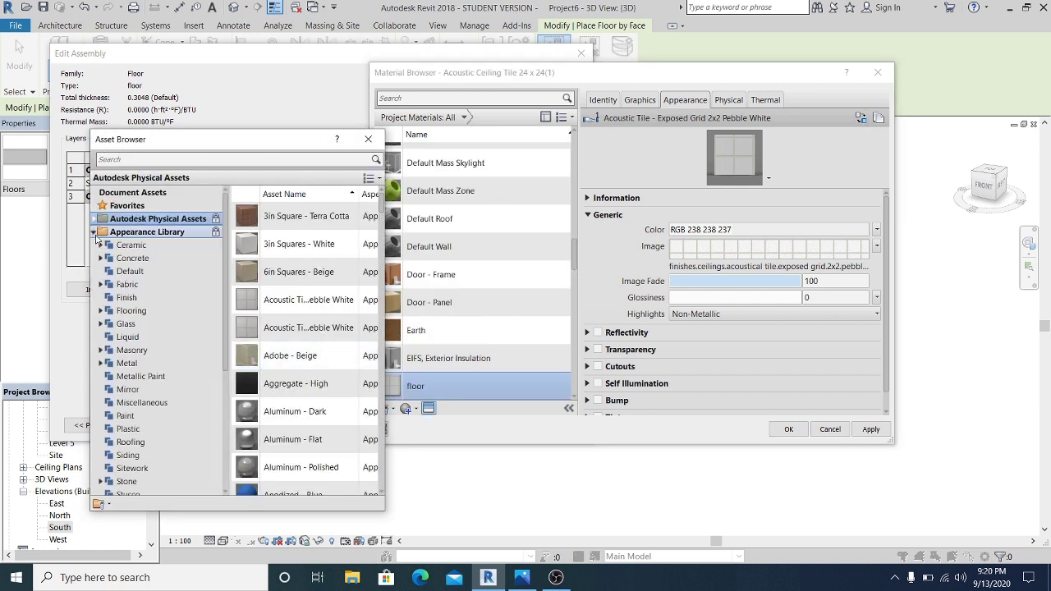
double_click(154, 313)
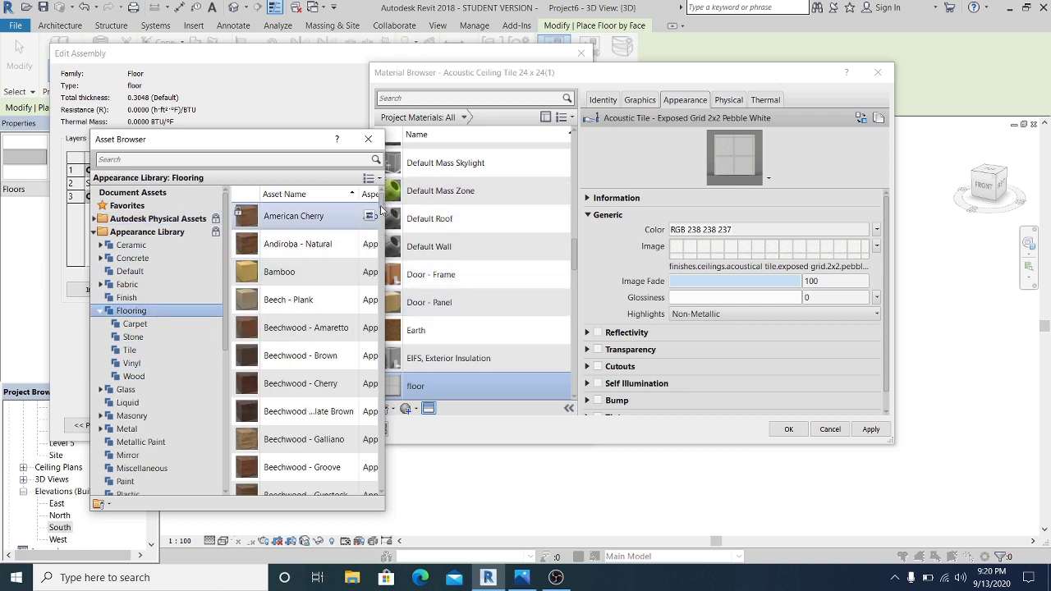
double_click(132, 258)
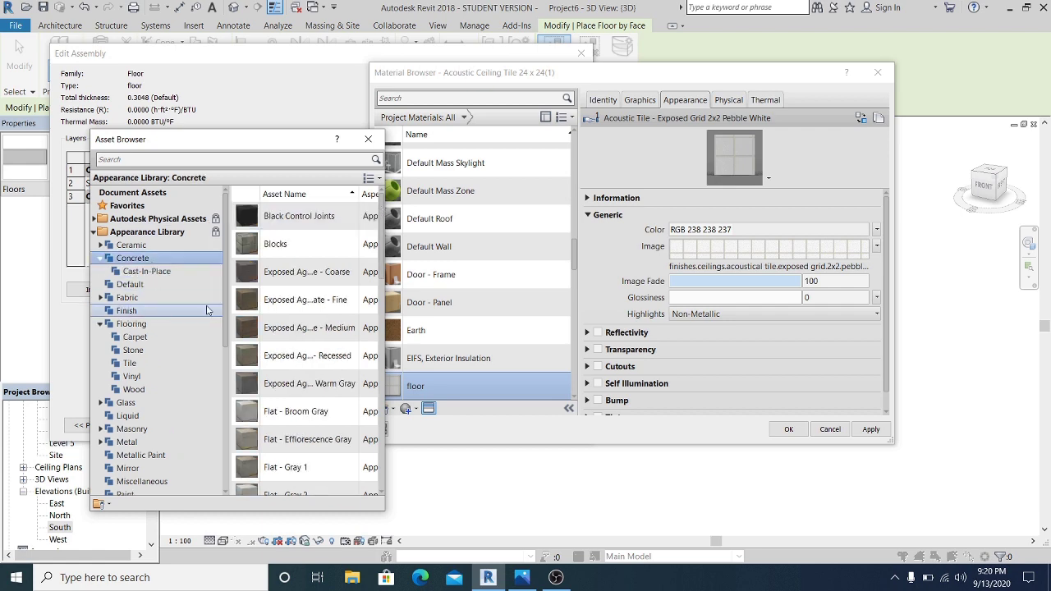
scroll(378, 238, "down", 3)
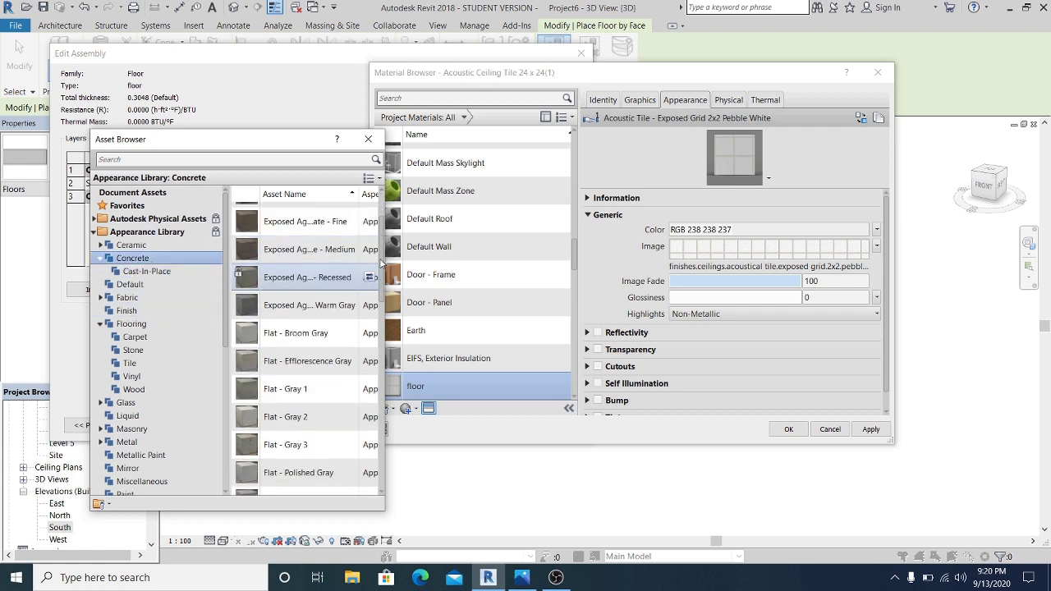
scroll(380, 291, "down", 4)
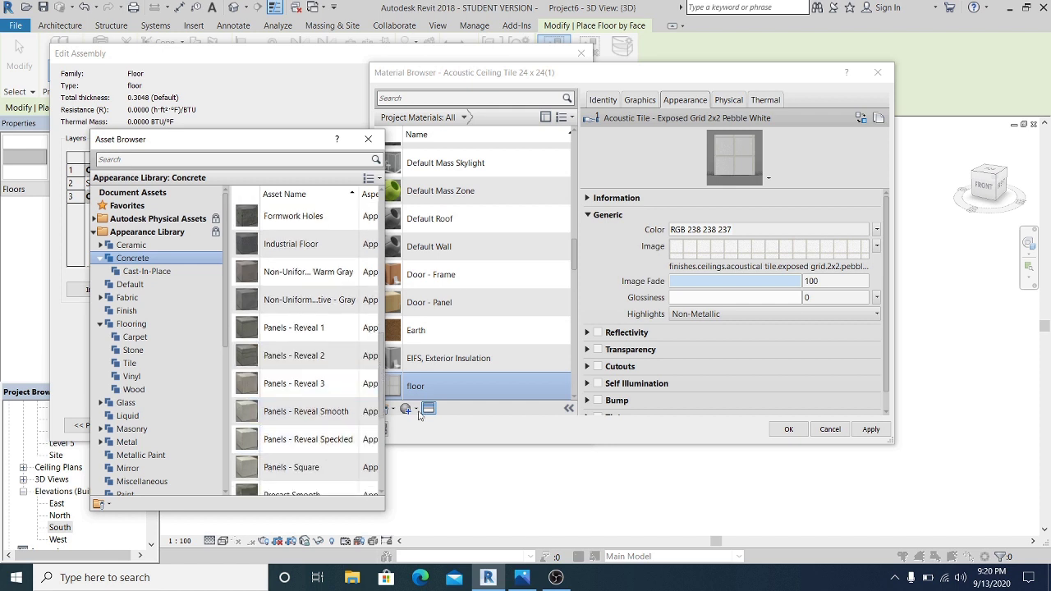
left_click_drag(384, 354, 383, 408)
double_click(293, 425)
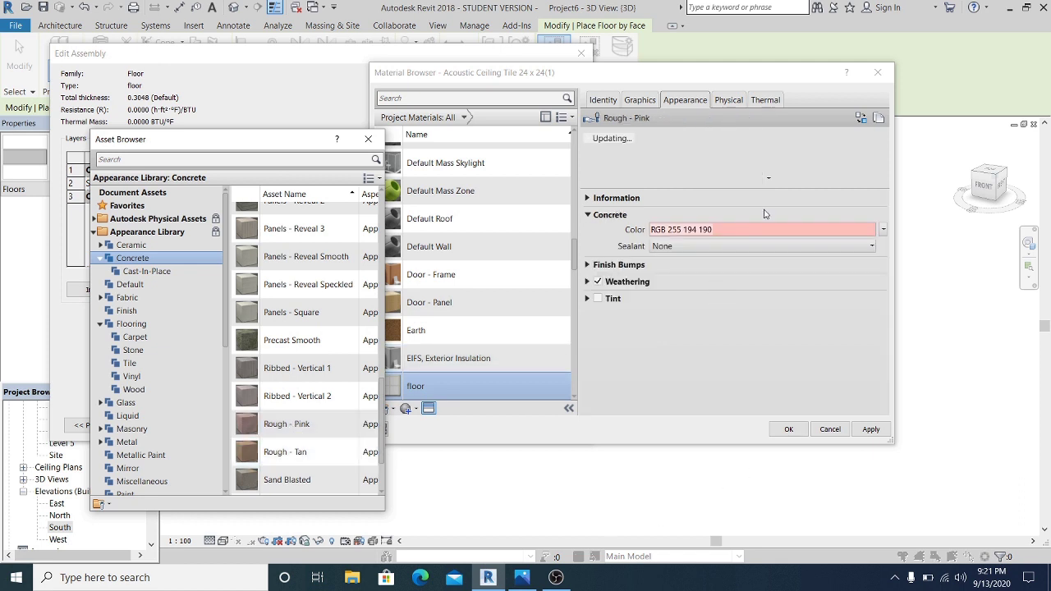
left_click(861, 434)
left_click(789, 429)
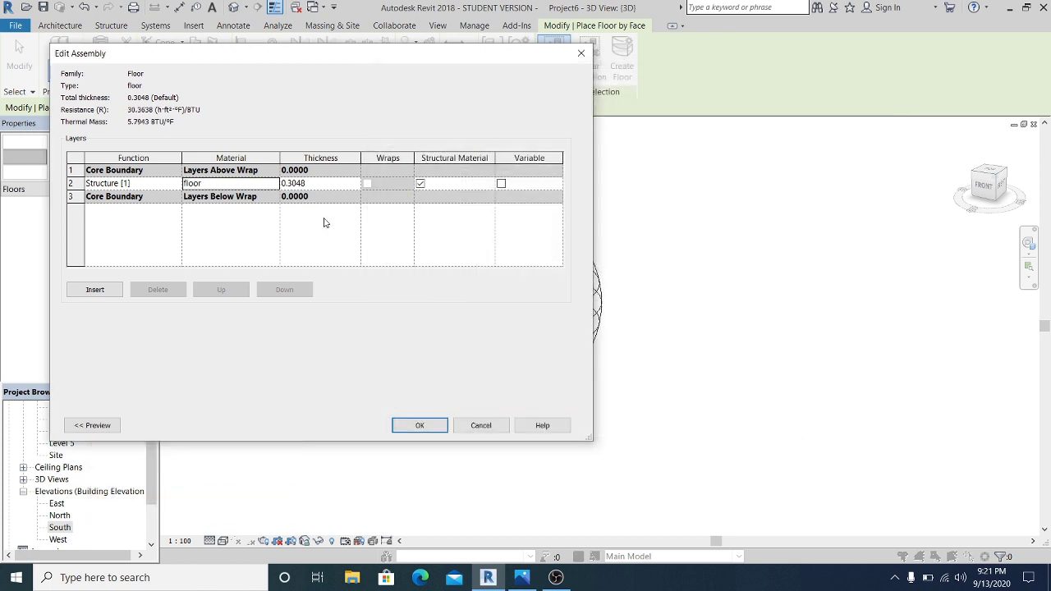
Step: Set the structure layer's thickness to 0.1 and accept the new floor type
left_click(330, 184)
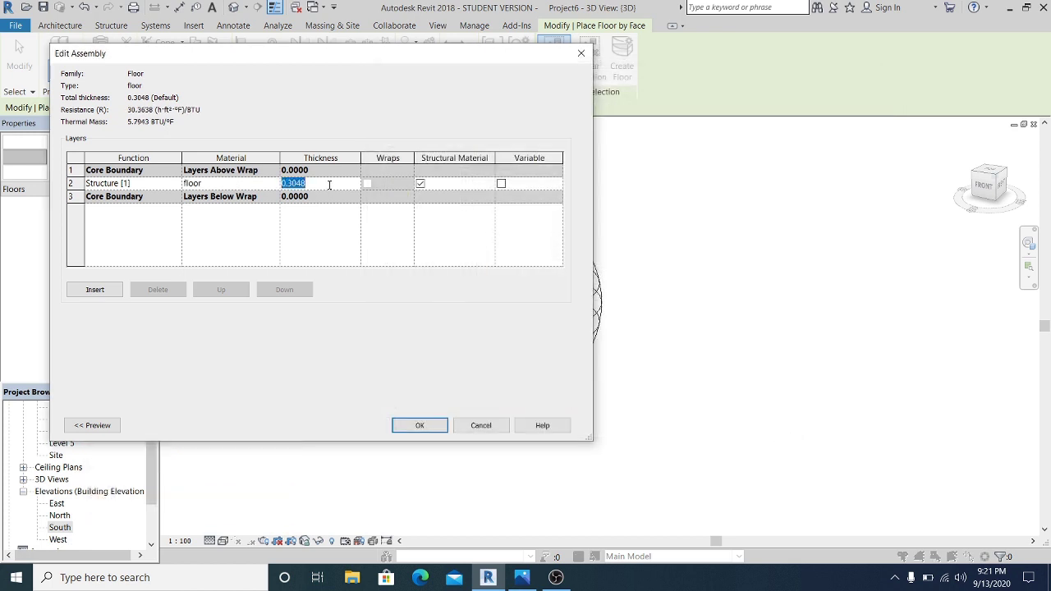
left_click(419, 425)
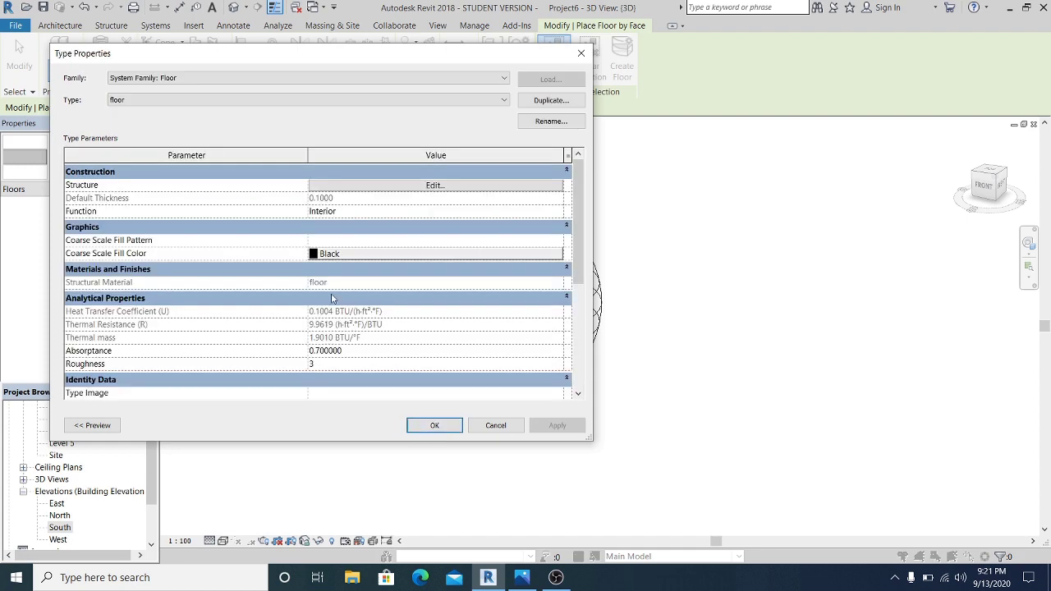
left_click(421, 429)
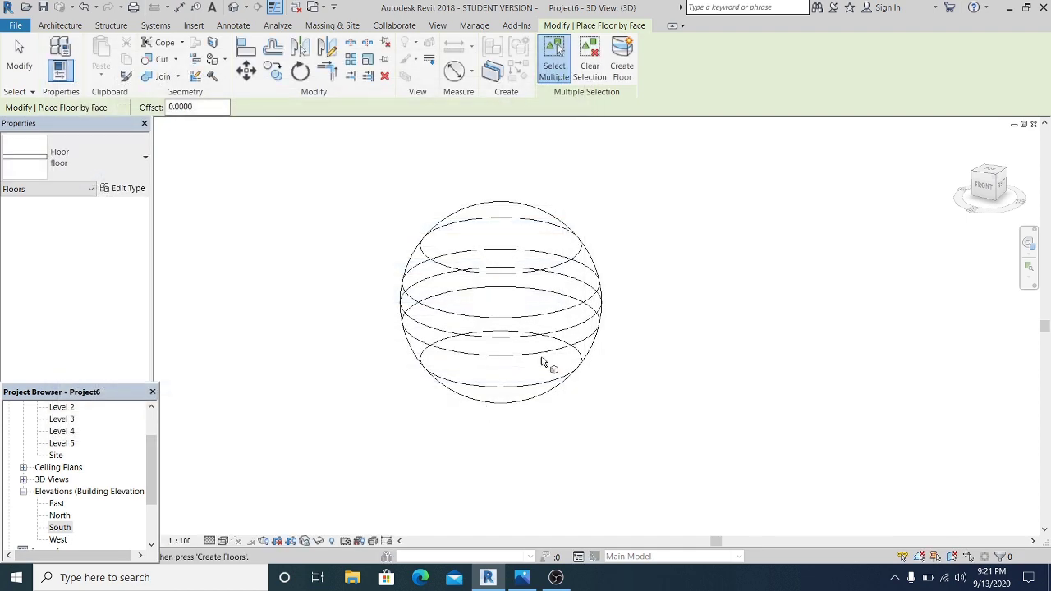
Step: Create floors of the new type on all the sphere's mass floors
left_click_drag(324, 177, 778, 487)
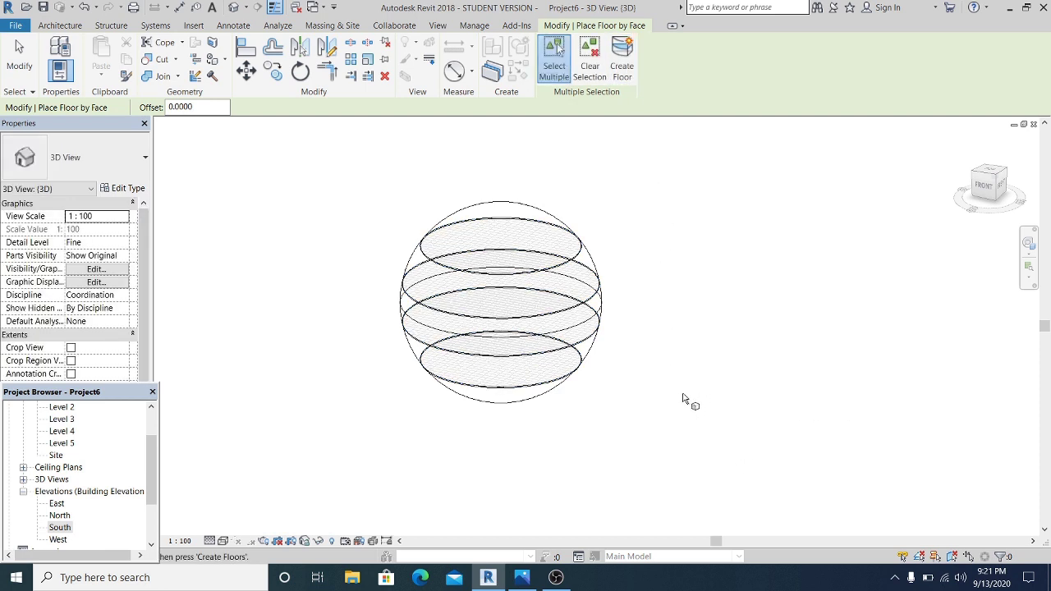
left_click(34, 74)
Step: Switch the 3D view to the Realistic visual style and examine the sphere with its floors
middle_click_drag(570, 380, 641, 397, "shift")
left_click(223, 540)
left_click(247, 512)
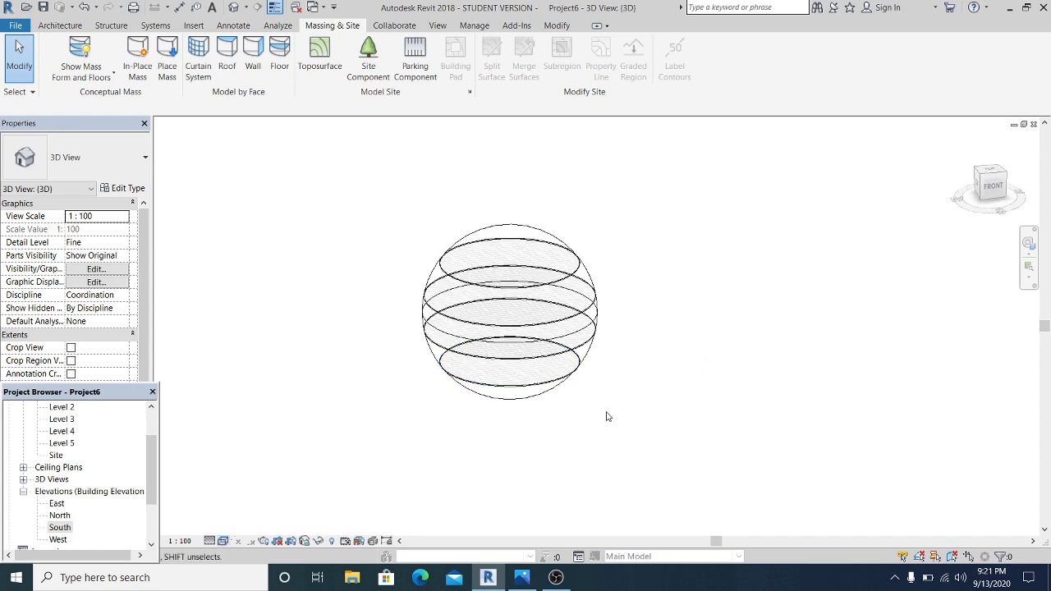
mouse_move(564, 403)
middle_mouse_down("shift")
mouse_move(725, 345)
mouse_move(646, 446)
middle_mouse_up("shift")
scroll(627, 388, "up", 2)
middle_click_drag(627, 389, 632, 353, "shift")
scroll(649, 344, "up", 2)
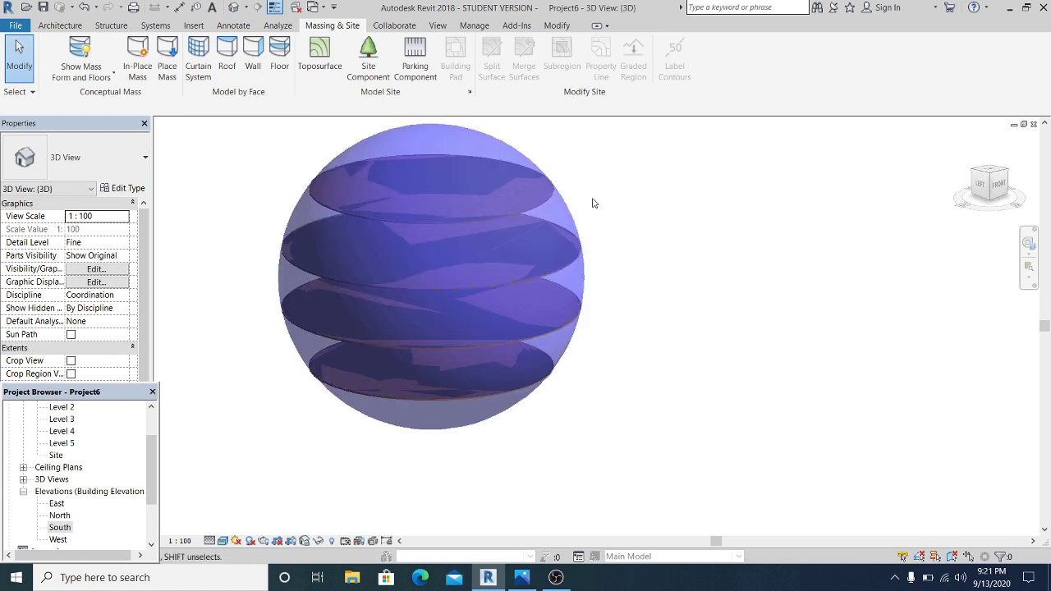
Step: Open the sphere mass for in-place editing
left_click(575, 219)
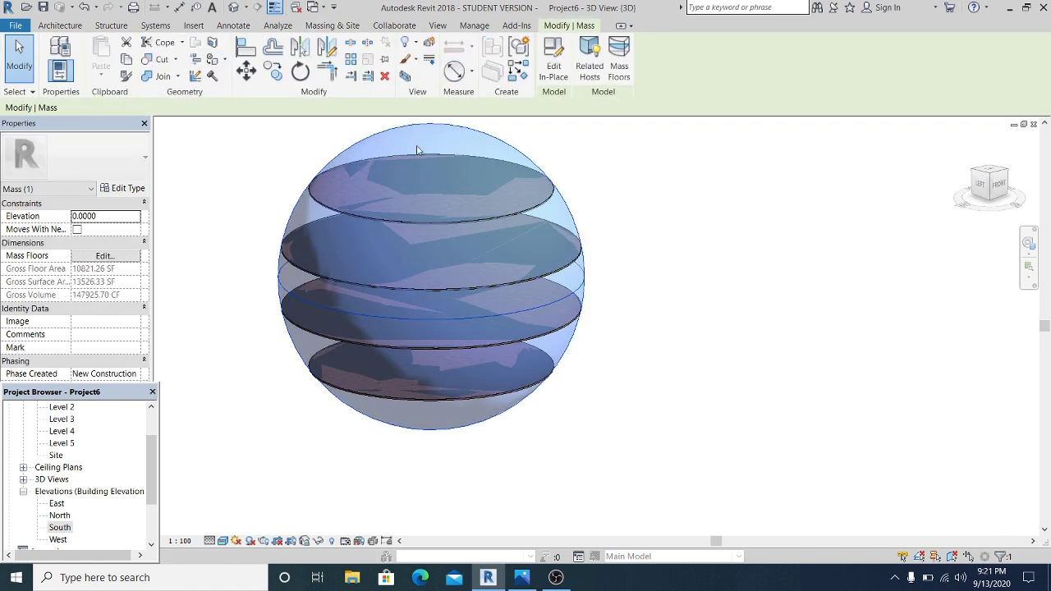
middle_click_drag(665, 375, 681, 406)
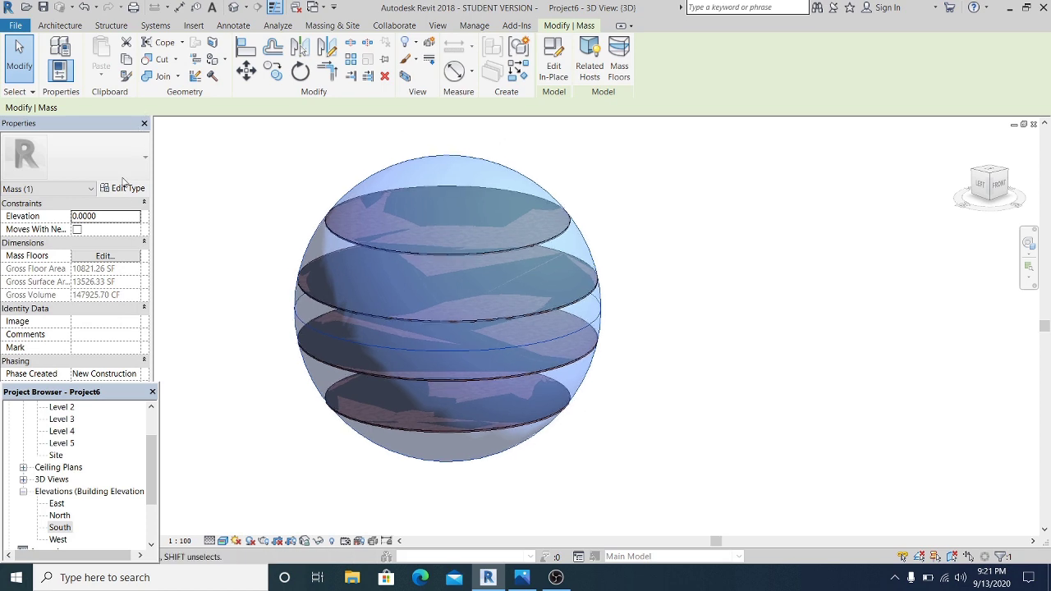
left_click(682, 272)
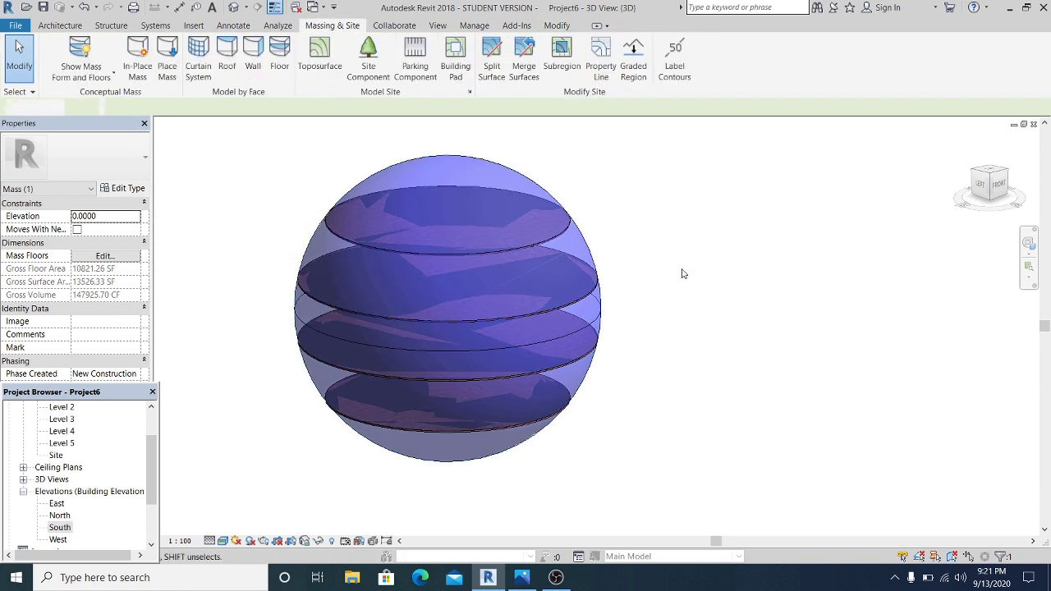
double_click(584, 244)
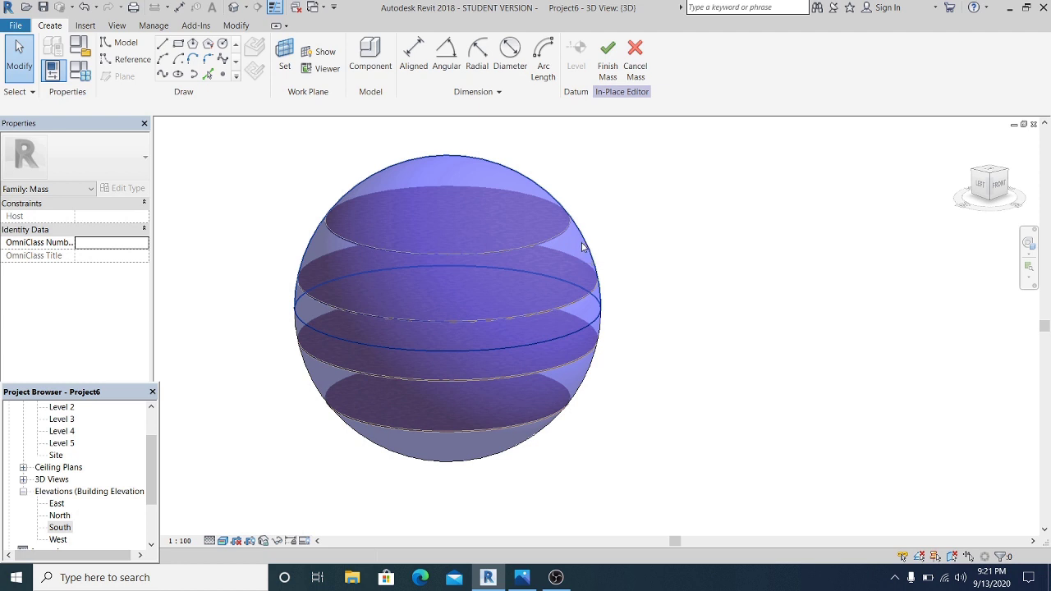
double_click(581, 245)
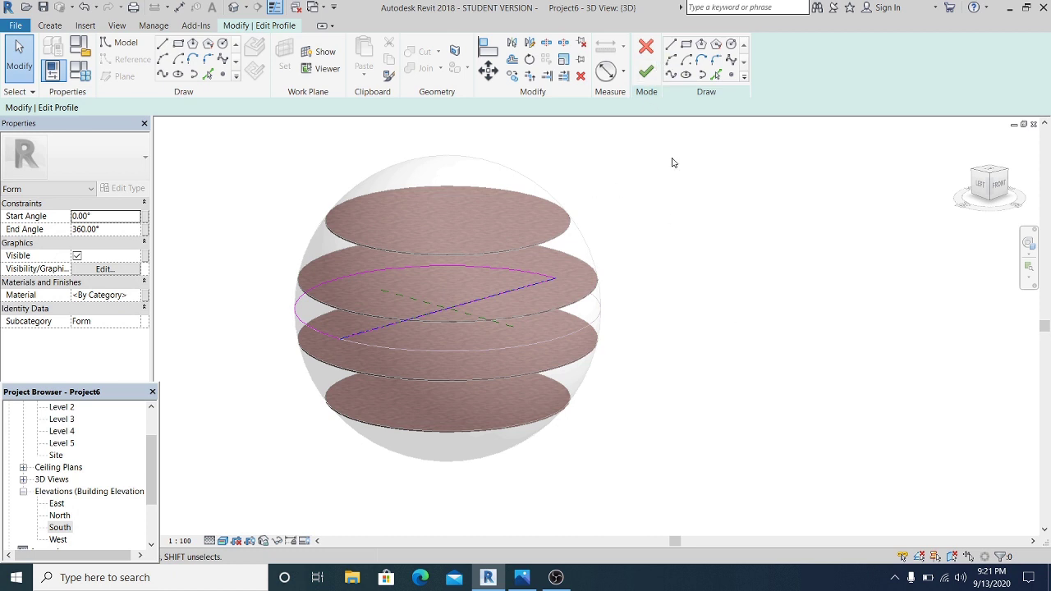
left_click(646, 72)
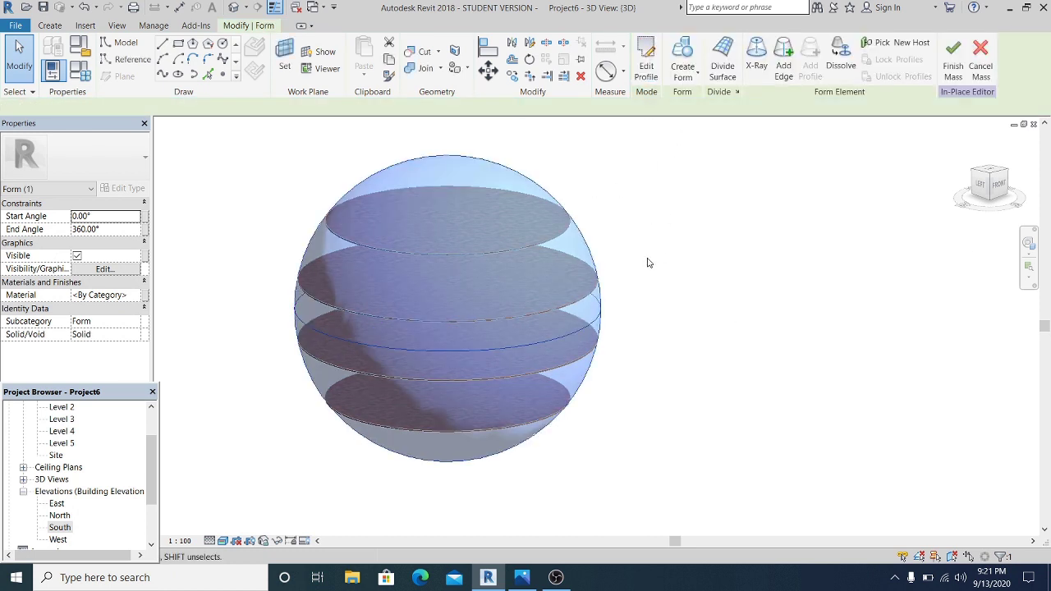
left_click(585, 250)
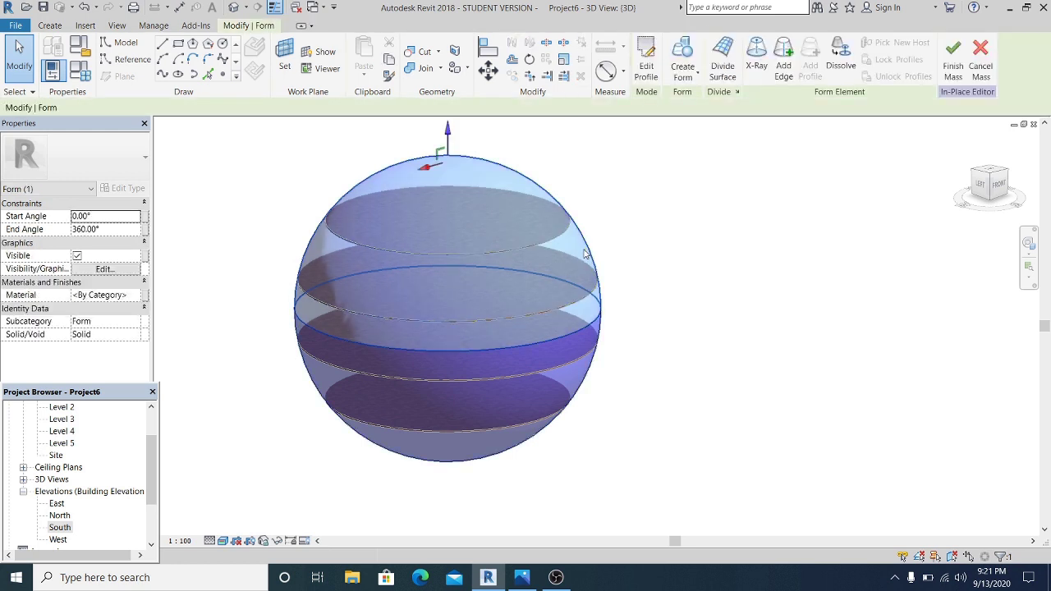
left_click(629, 268)
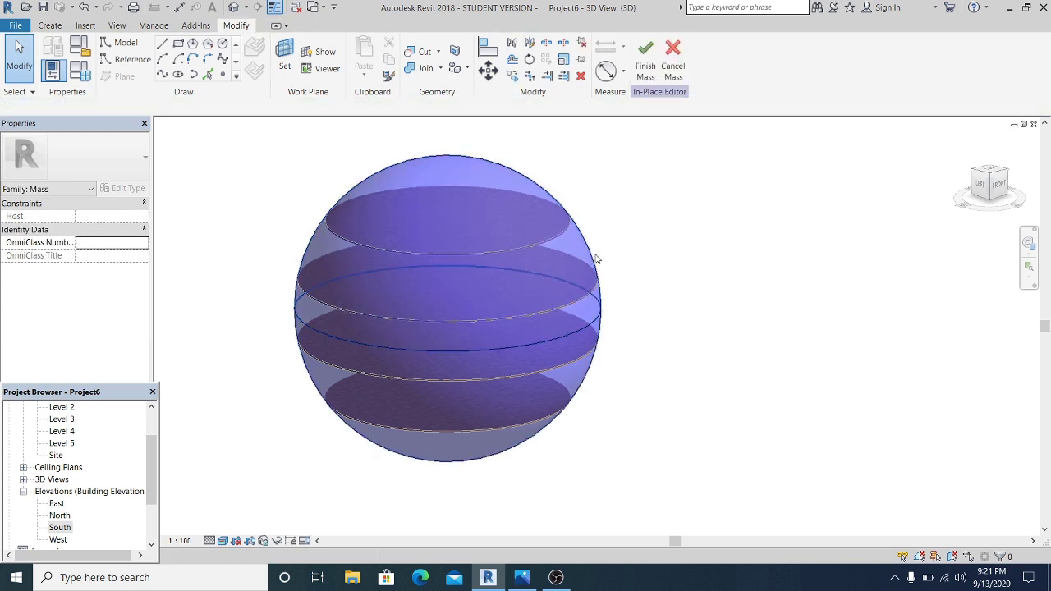
Step: Assign the Glass, Clear Glazing material to the whole sphere form
left_click(598, 260)
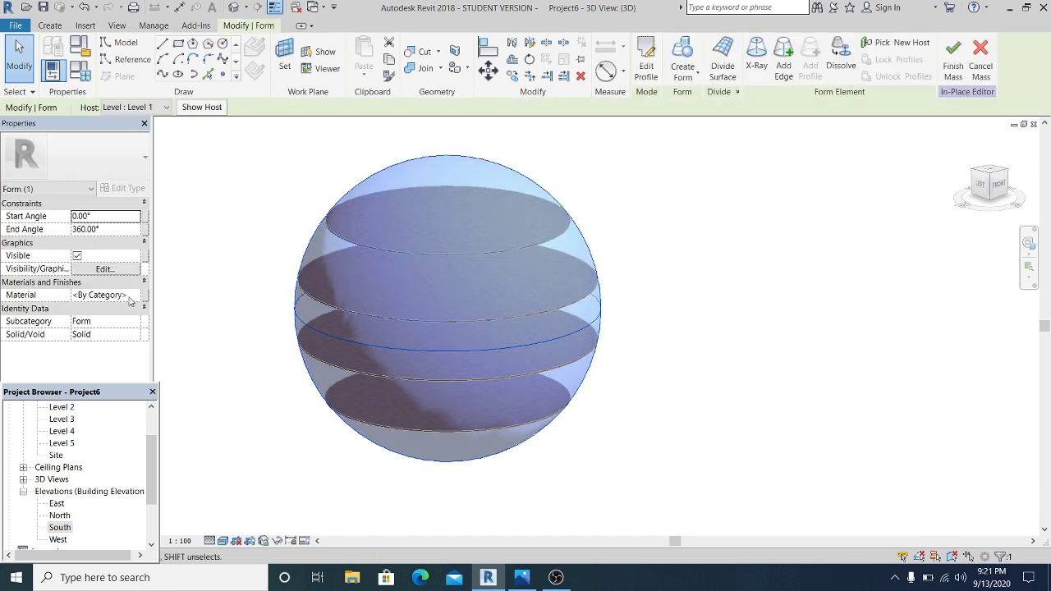
left_click(131, 297)
left_click(135, 296)
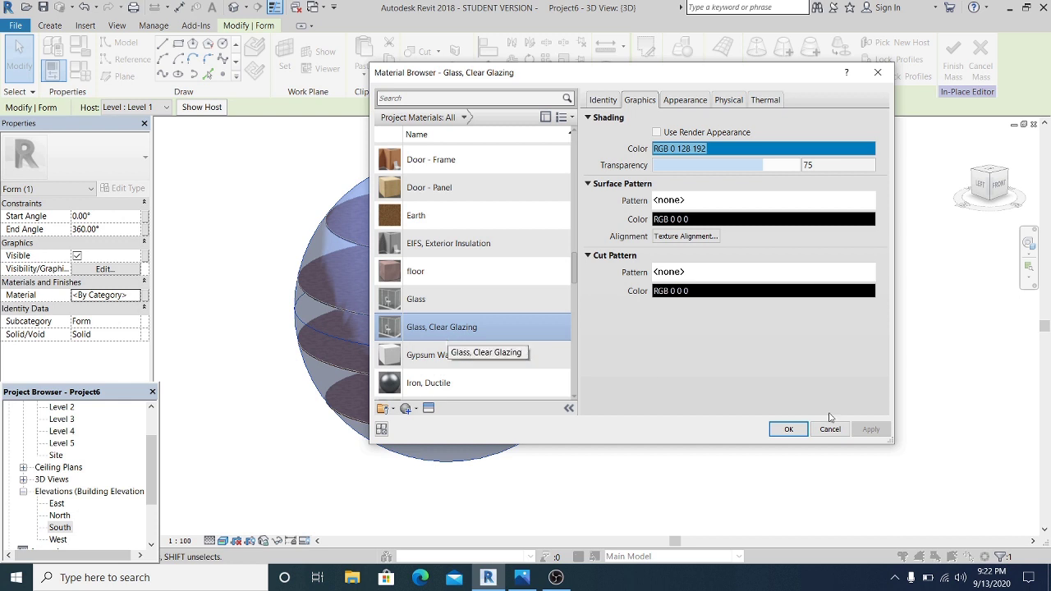
scroll(486, 390, "down", 1)
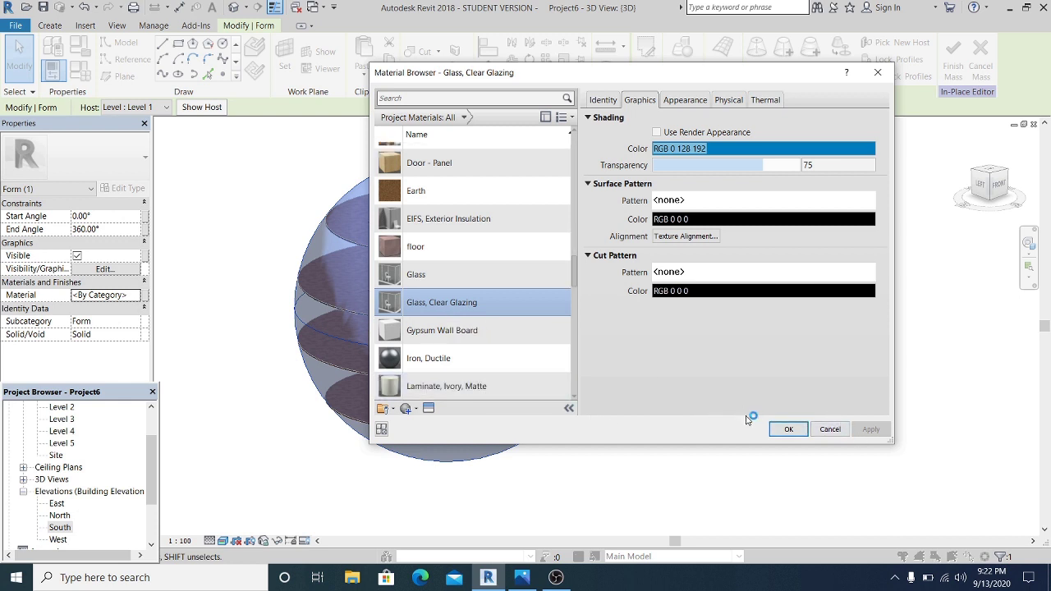
left_click(782, 429)
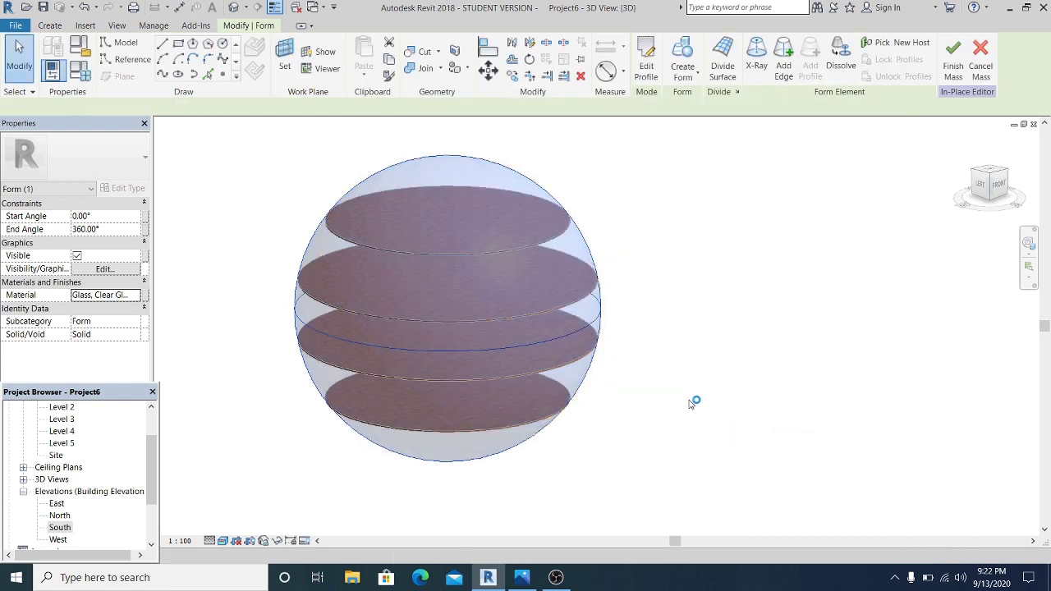
left_click(692, 403)
middle_click_drag(687, 404, 301, 448, "shift")
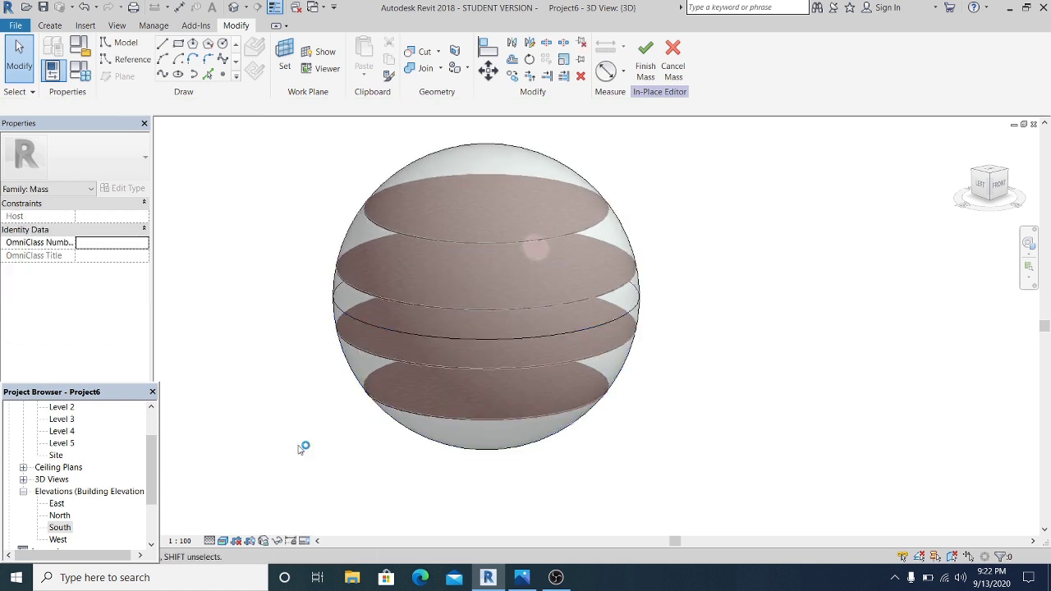
Step: Start a three-point model arc in the South elevation with Reference Plane : 1 as its work plane
double_click(59, 527)
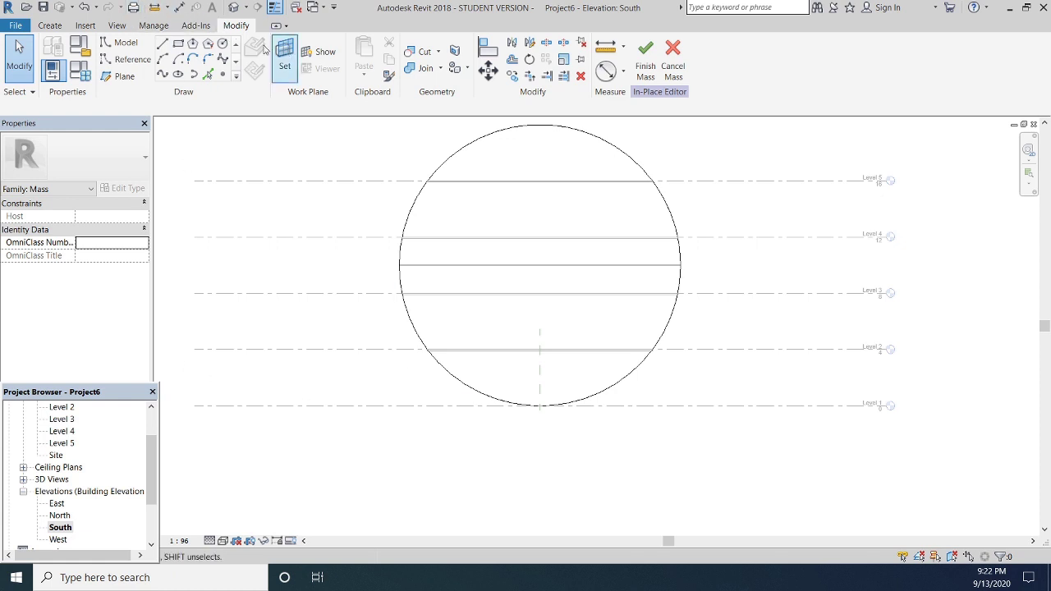
left_click(163, 60)
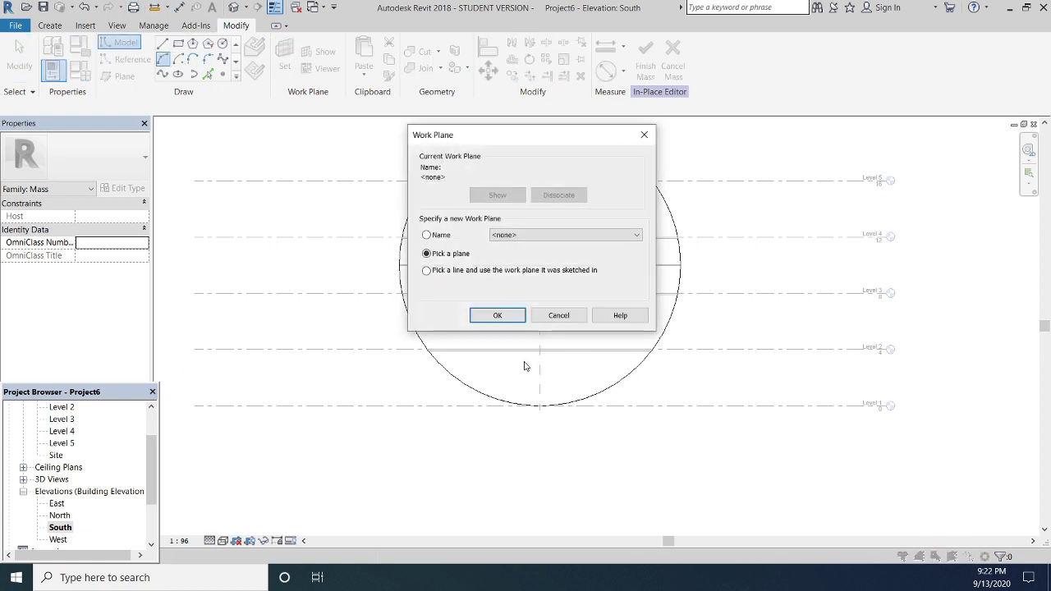
left_click(441, 236)
left_click(532, 235)
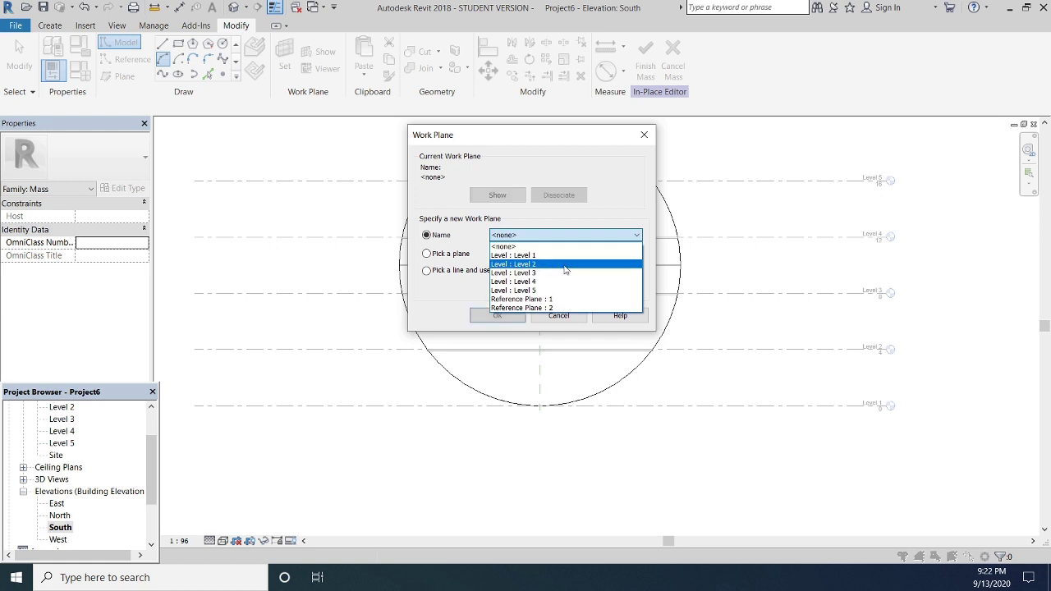
left_click(549, 298)
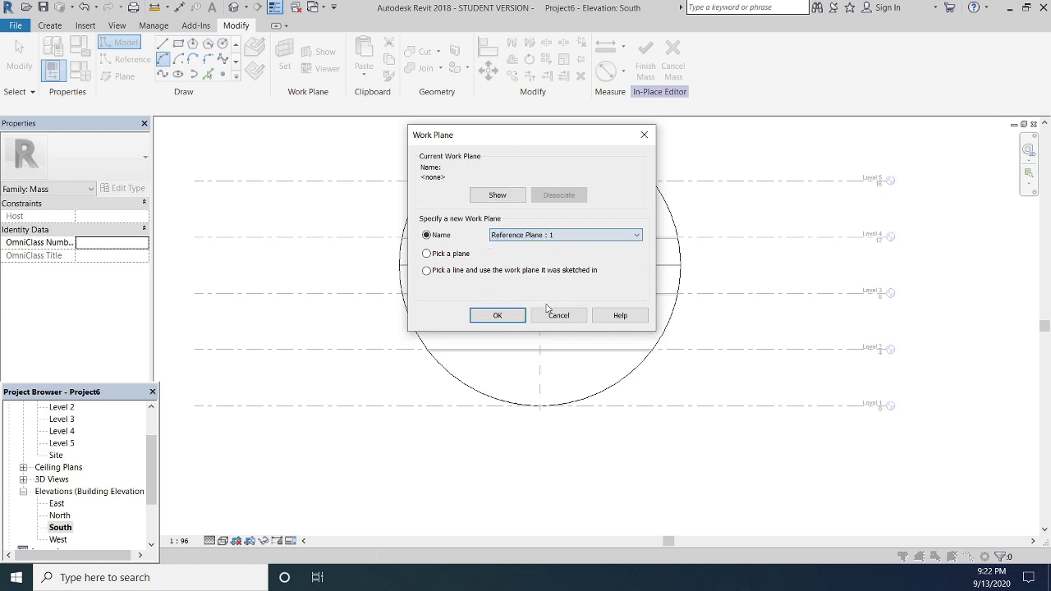
left_click(498, 315)
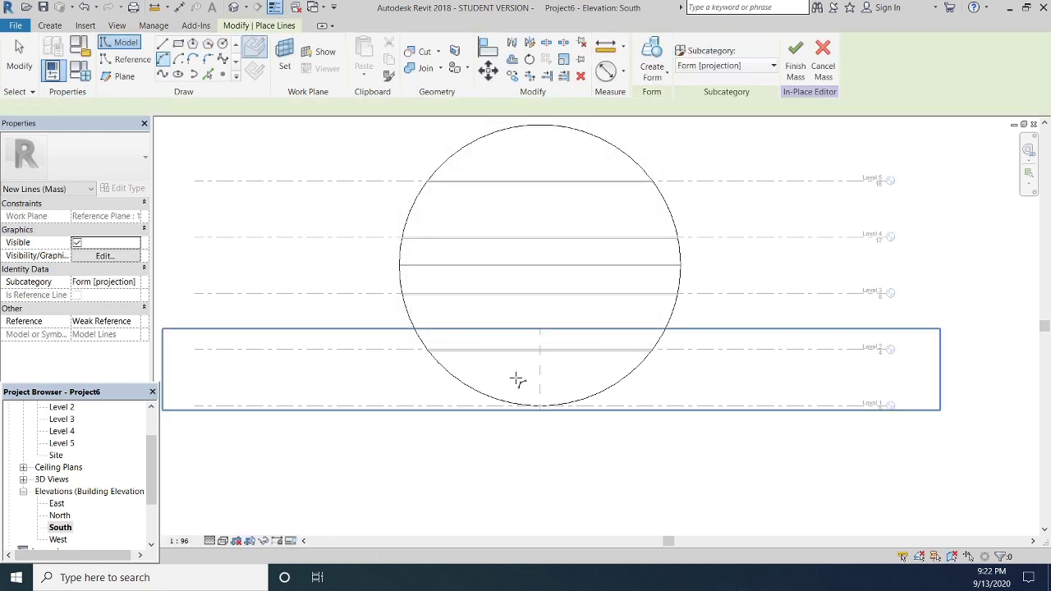
Step: Draw a tall arc bulging outward inside the sphere, left of its centre, about 16.2 between its ends with a radius of about 15.28
scroll(517, 380, "up", 2)
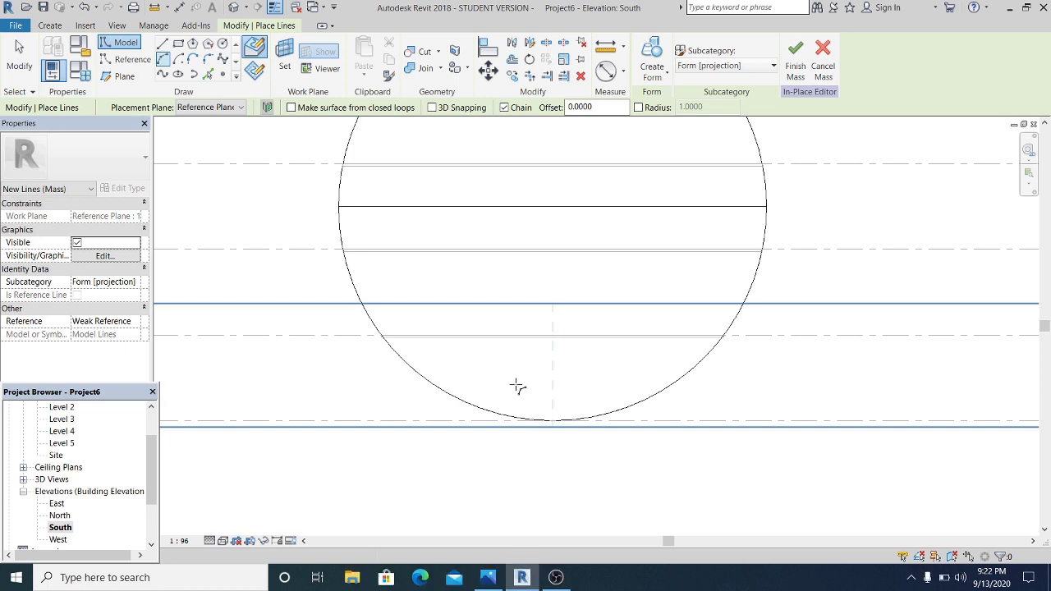
left_click(518, 386)
scroll(521, 233, "down", 2)
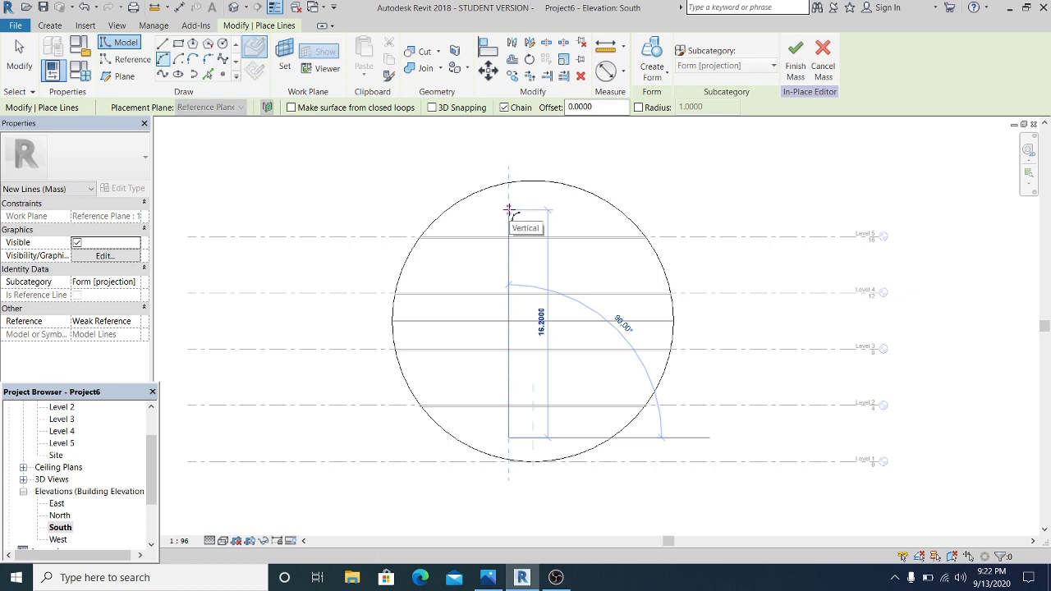
left_click(510, 209)
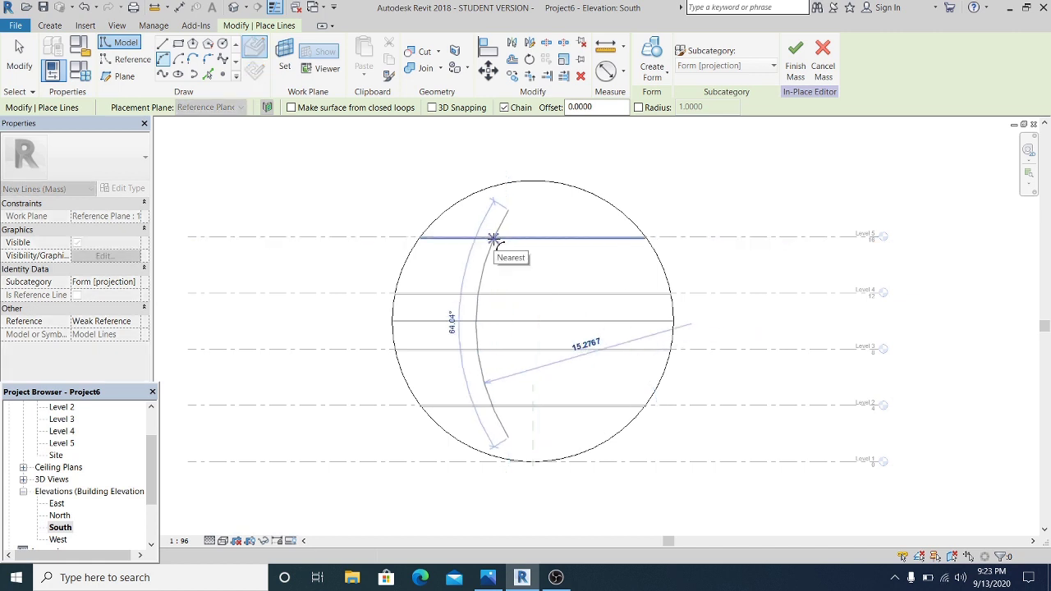
left_click(492, 238)
key("Escape")
key("Escape")
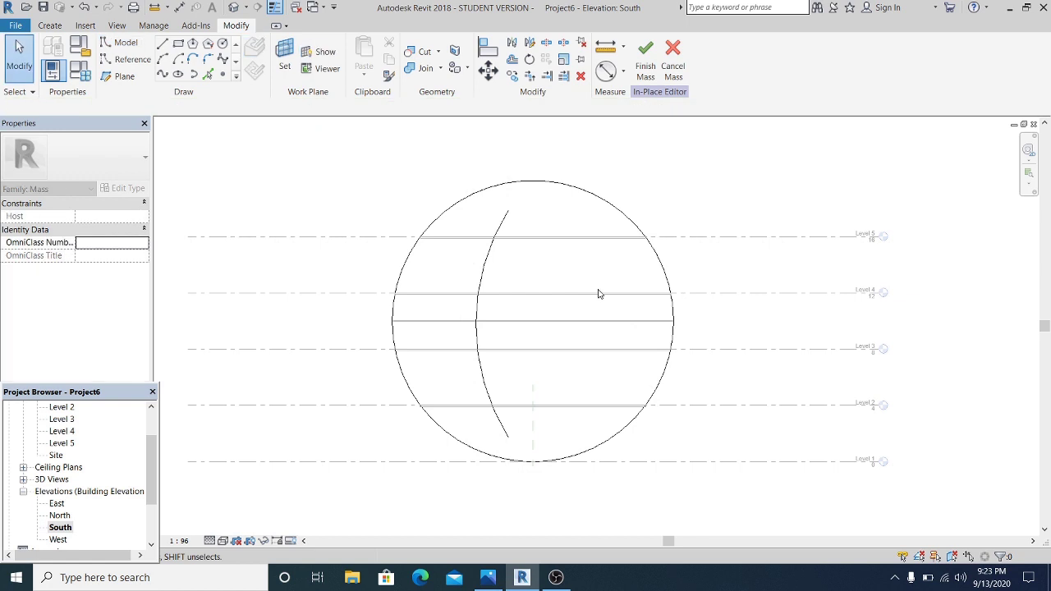
Step: Mirror the tall arc about the sphere's vertical centre reference plane
scroll(547, 277, "up", 1)
left_click(464, 237)
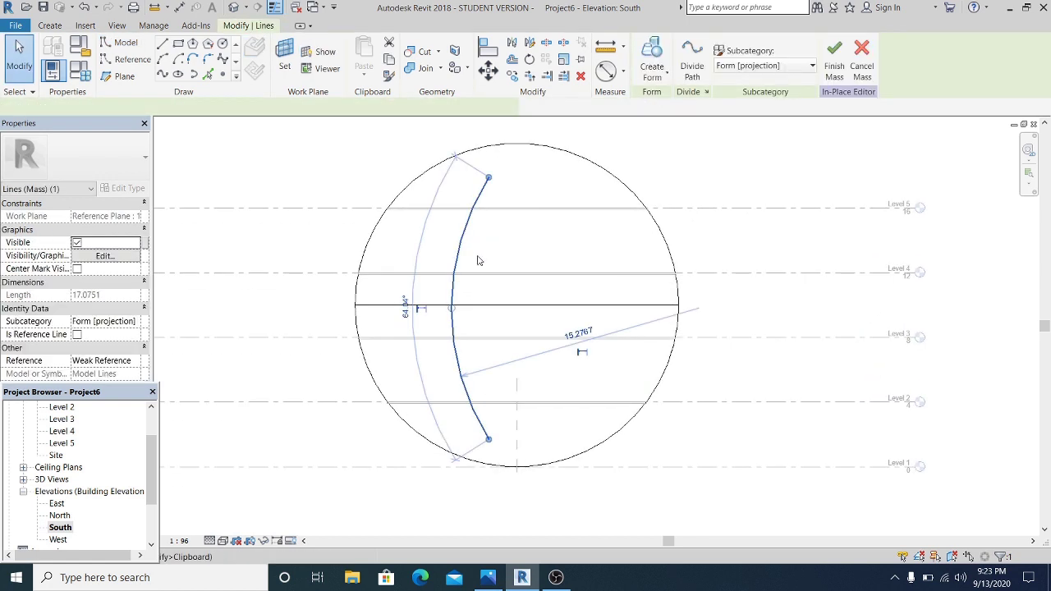
key("m")
key("m")
left_click(517, 389)
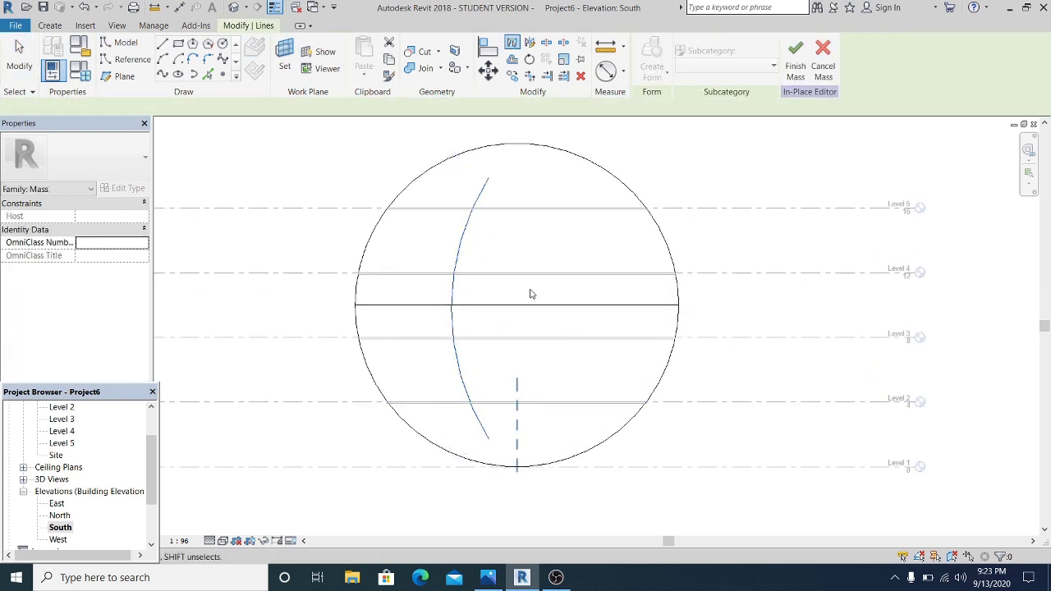
left_click(277, 166)
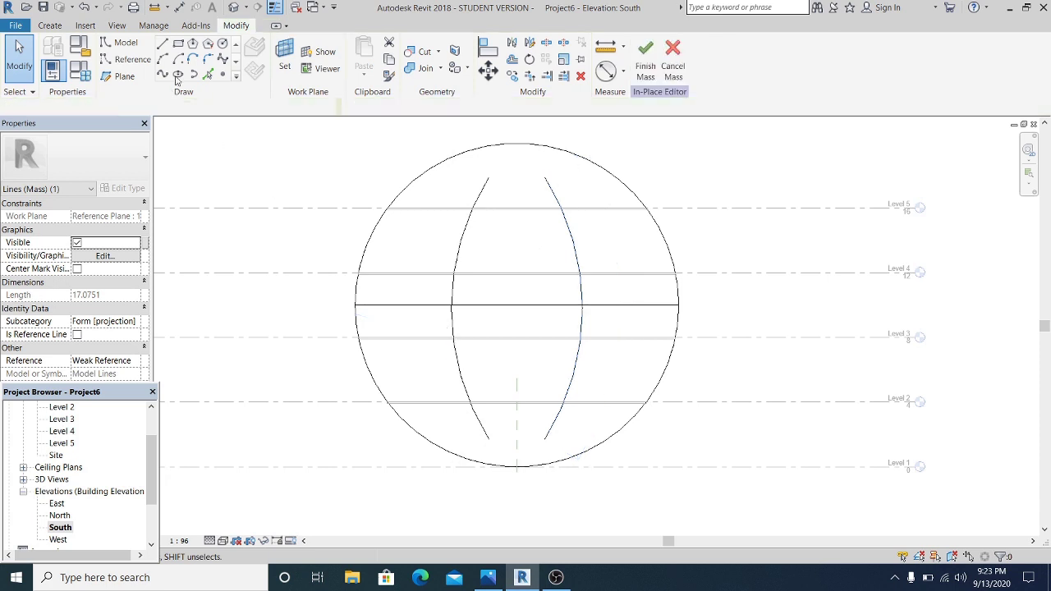
Step: Join the upper ends of the two tall arcs with a rounded arc of about 2.0 radius
left_click(163, 60)
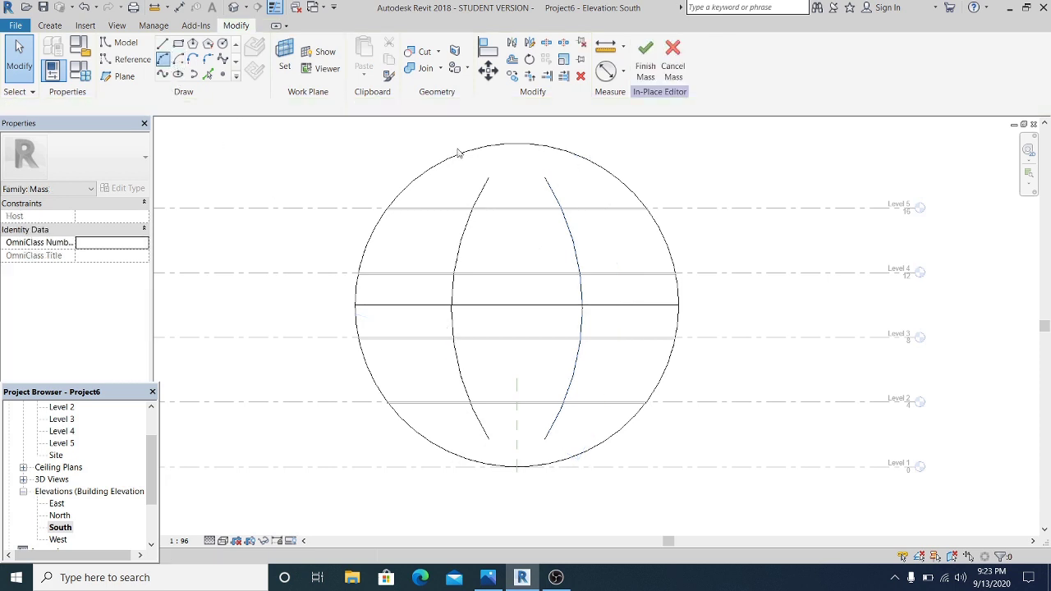
left_click(489, 178)
scroll(542, 174, "up", 2)
left_click(555, 173)
left_click(517, 160)
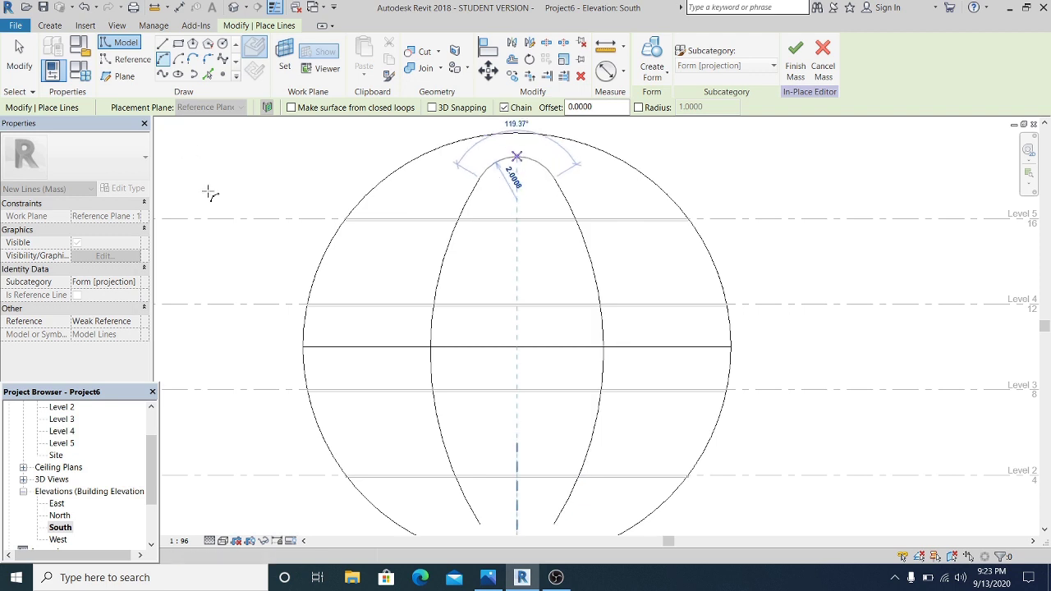
left_click(19, 57)
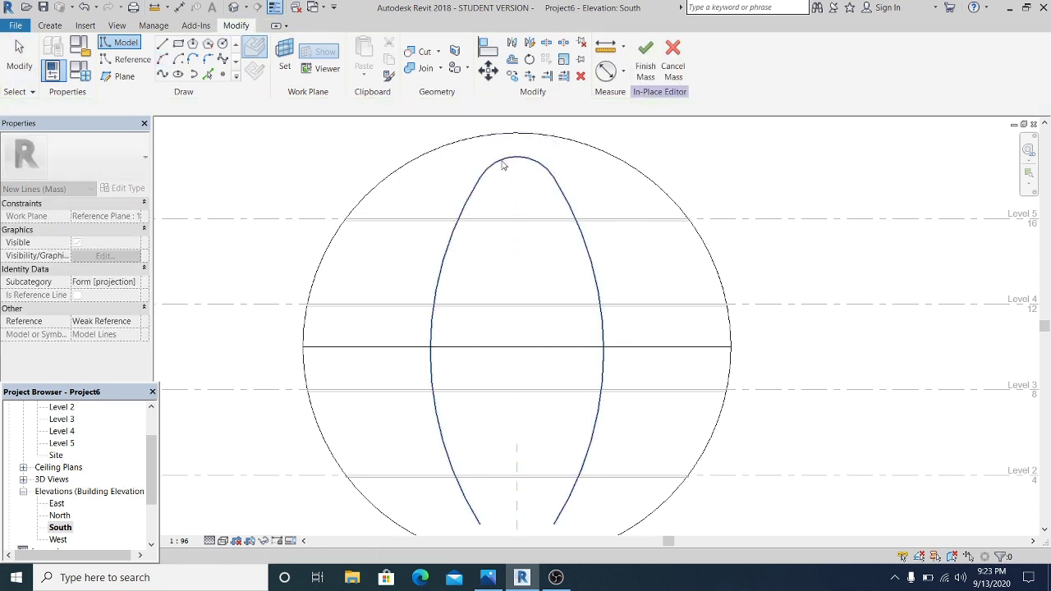
Step: Check the radius of the small arc at the top of the oval profile
key("Tab")
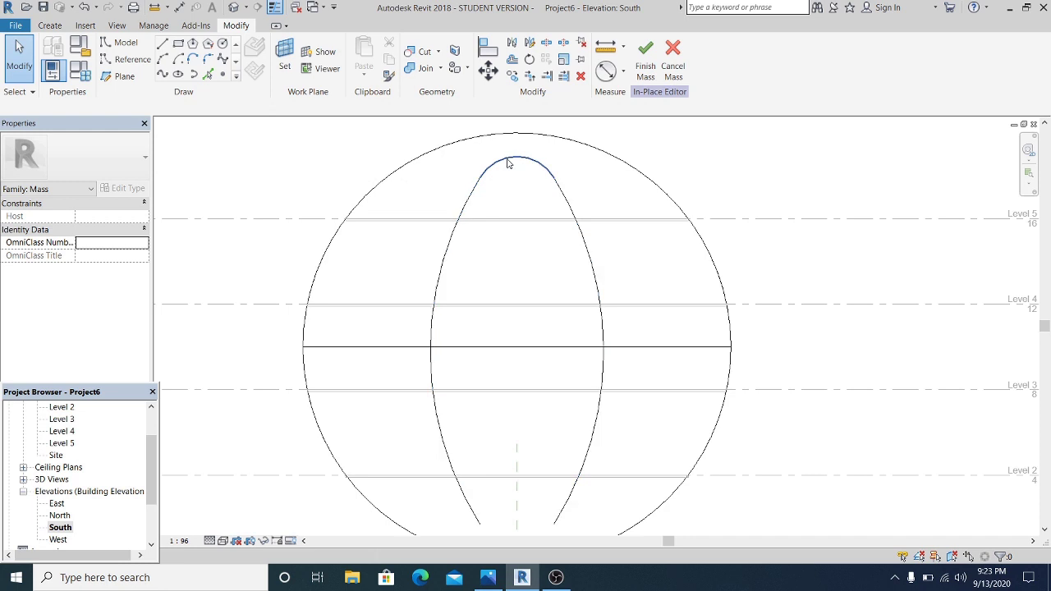
left_click(507, 163)
left_click(511, 175)
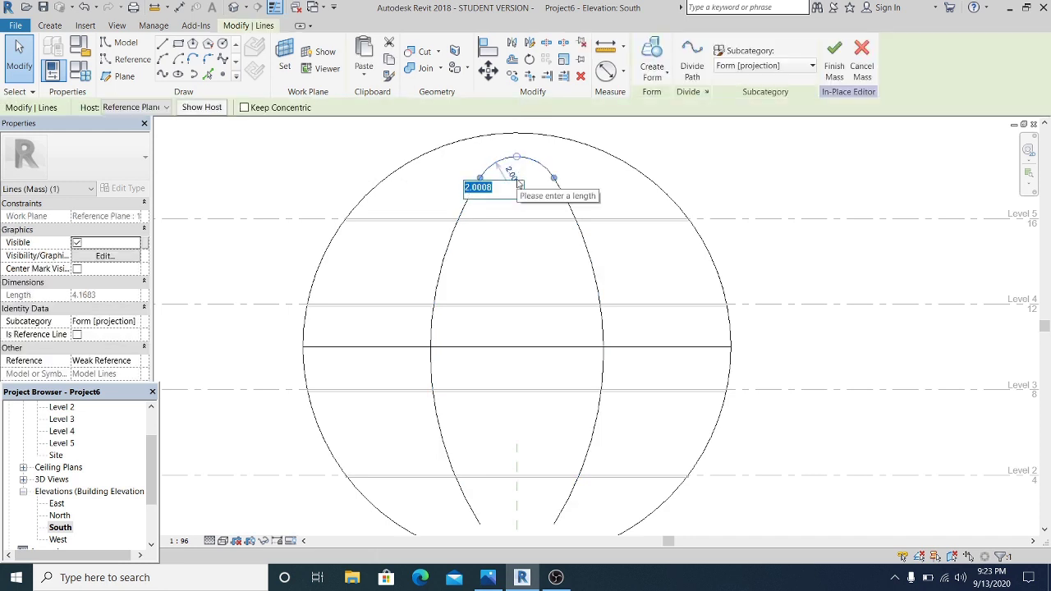
key("Escape")
key("Escape")
Step: Join the lower ends of the two tall arcs with a downward-curving arc of about 2.84 radius
middle_click_drag(578, 281, 564, 242)
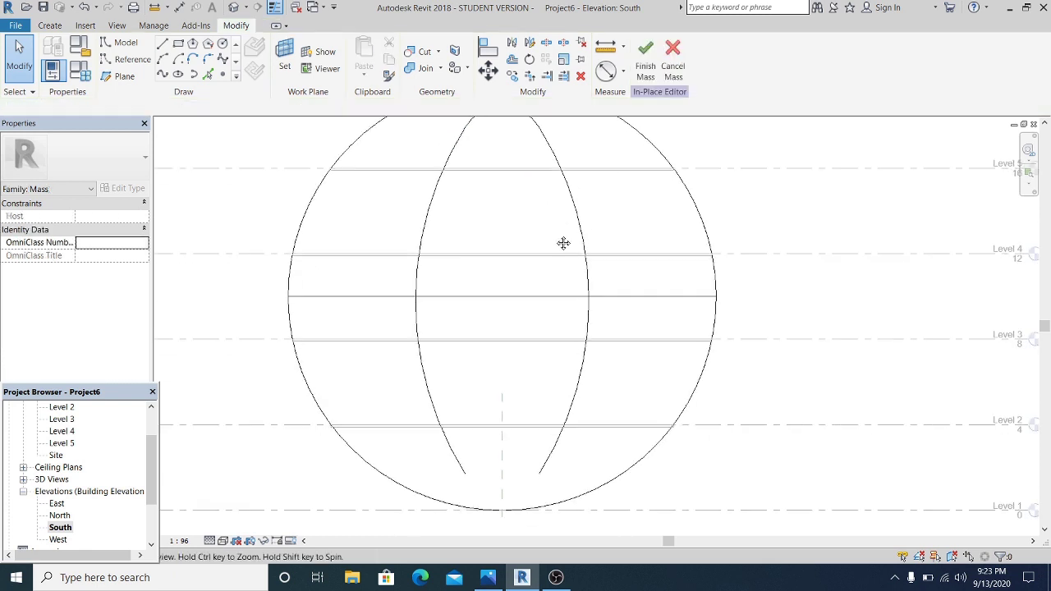
left_click(163, 60)
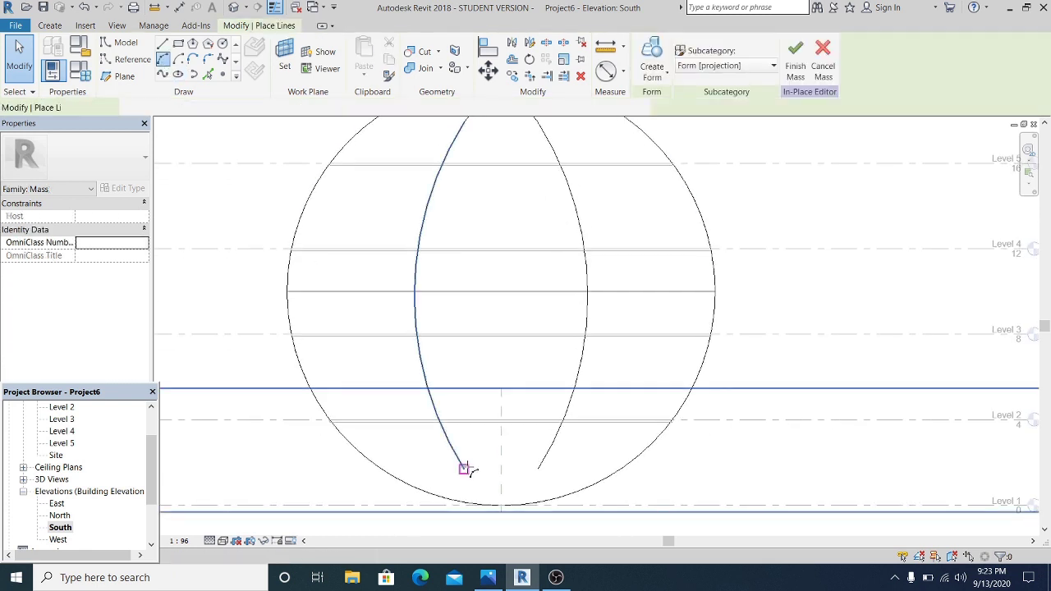
left_click(464, 469)
left_click(536, 470)
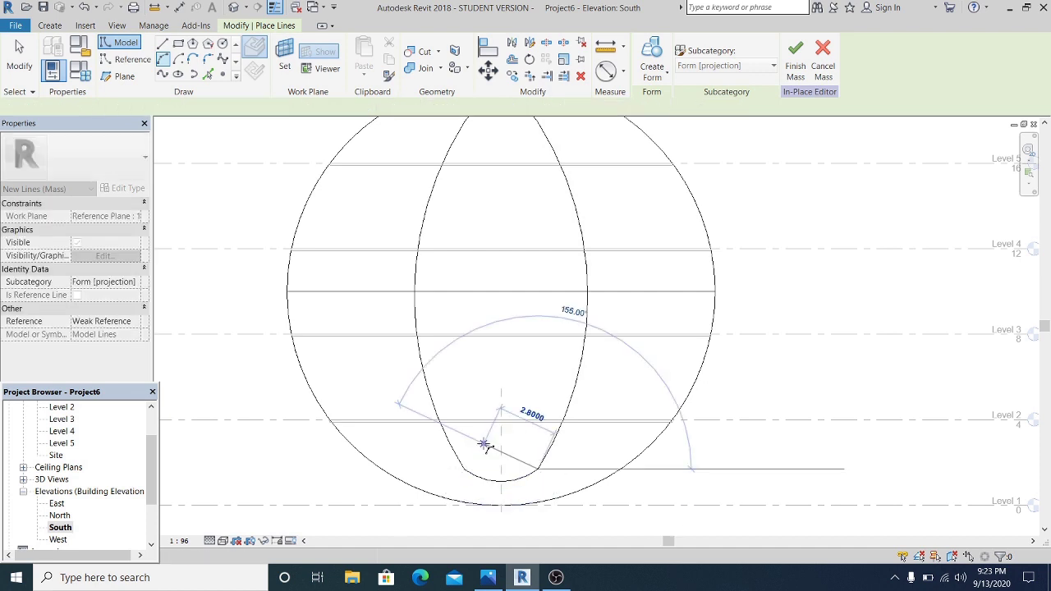
key("Escape")
key("Escape")
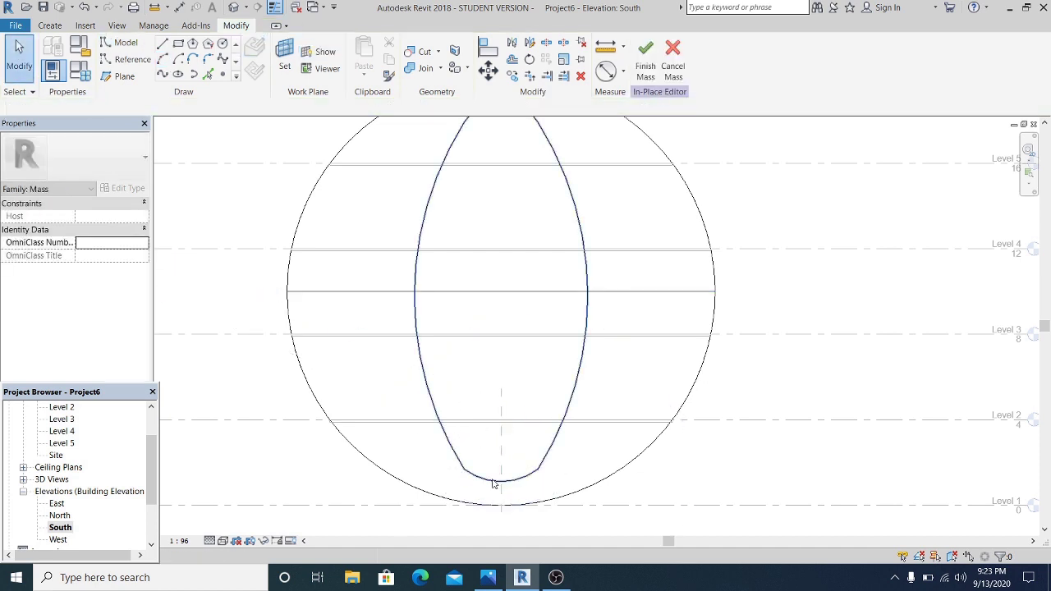
Step: Set the bottom arc's radius to 2.0008, matching the top arc
left_click(494, 484)
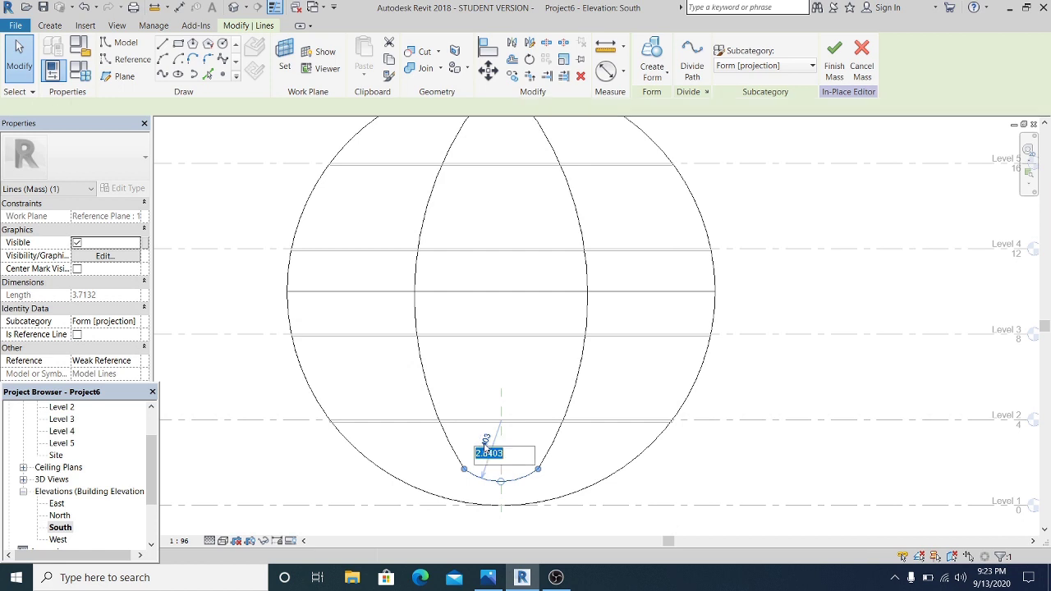
left_click(486, 443)
key("Return")
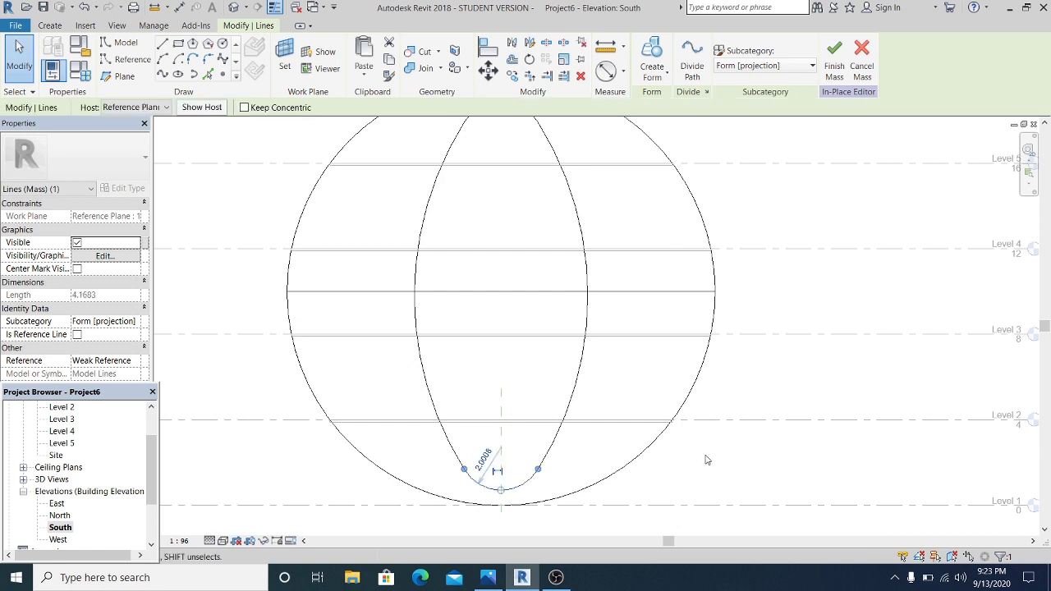
key("Escape")
Step: Create a solid form from the closed oval profile in the 3D view
scroll(573, 427, "down", 2)
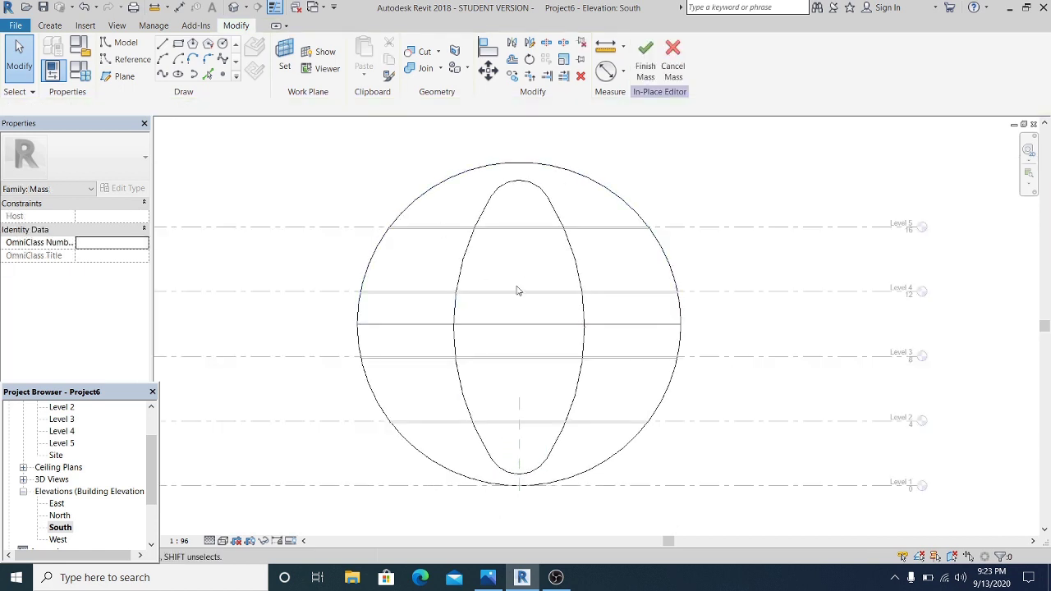
scroll(517, 290, "up", 1)
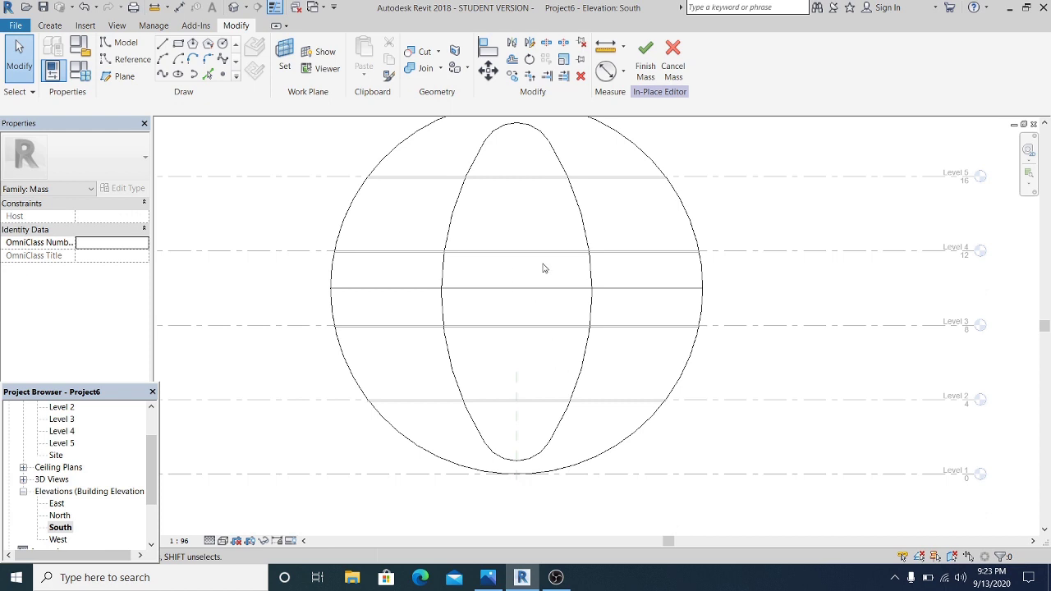
middle_click_drag(495, 330, 491, 349)
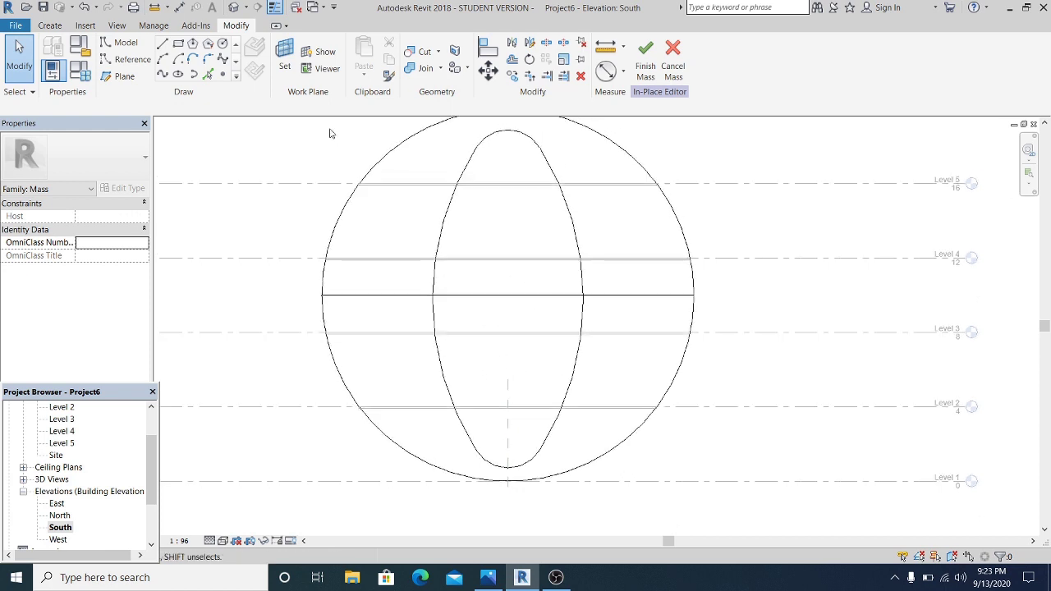
left_click(233, 8)
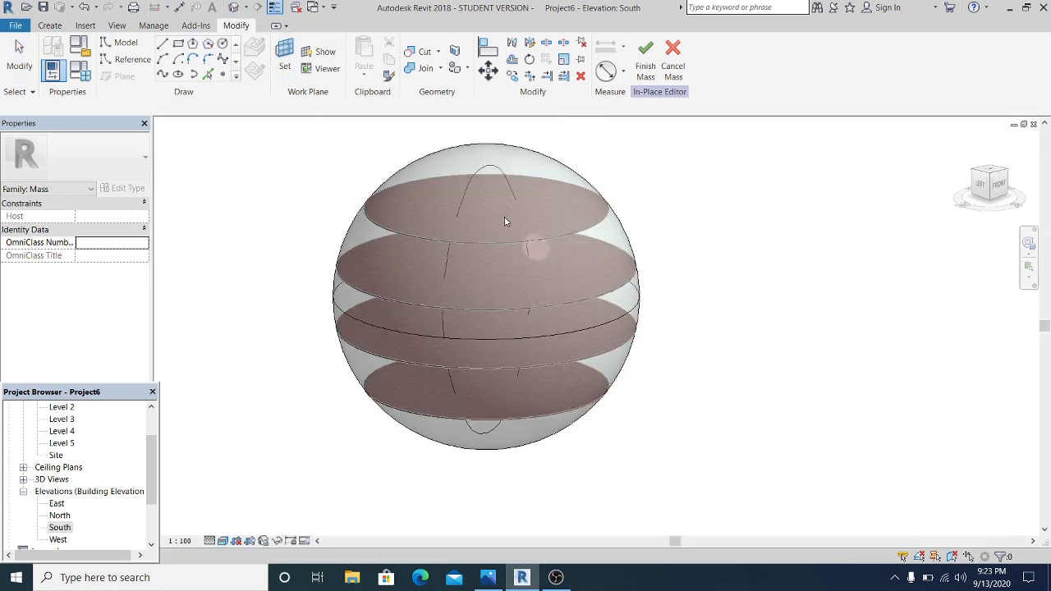
middle_click_drag(625, 408, 718, 420, "shift")
left_click(500, 175)
left_click(664, 76)
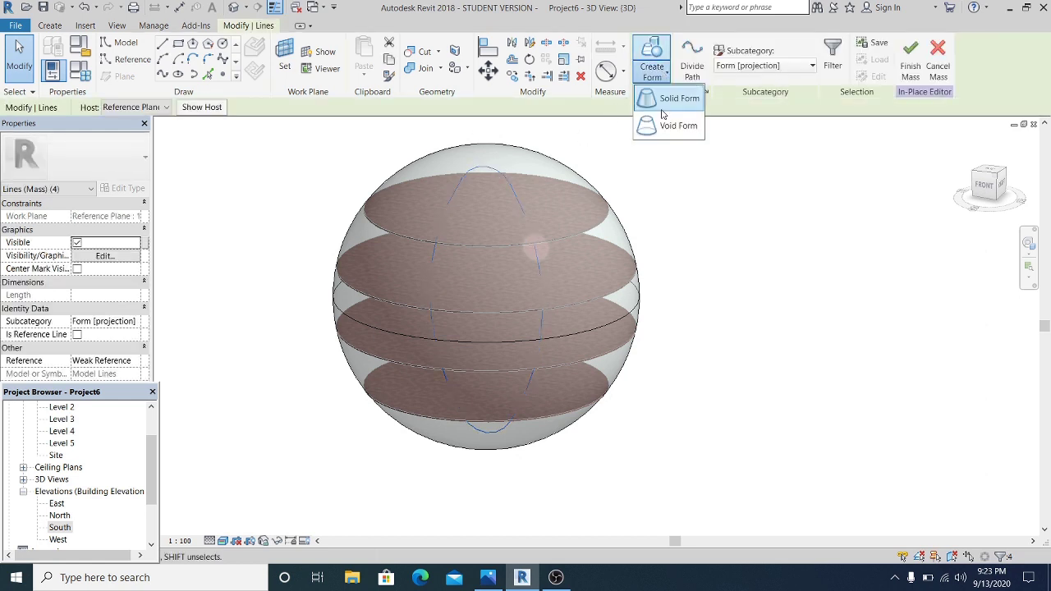
left_click(672, 98)
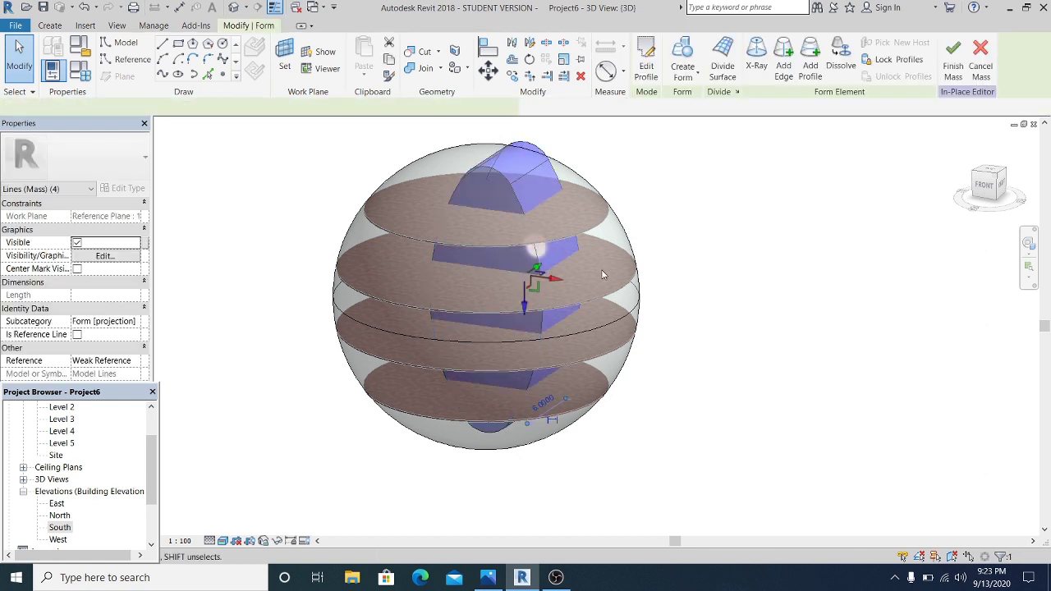
Step: Stretch the oval solid's front face outward past the sphere's surface, to a depth of about 12.5
middle_click_drag(643, 250, 567, 275, "shift")
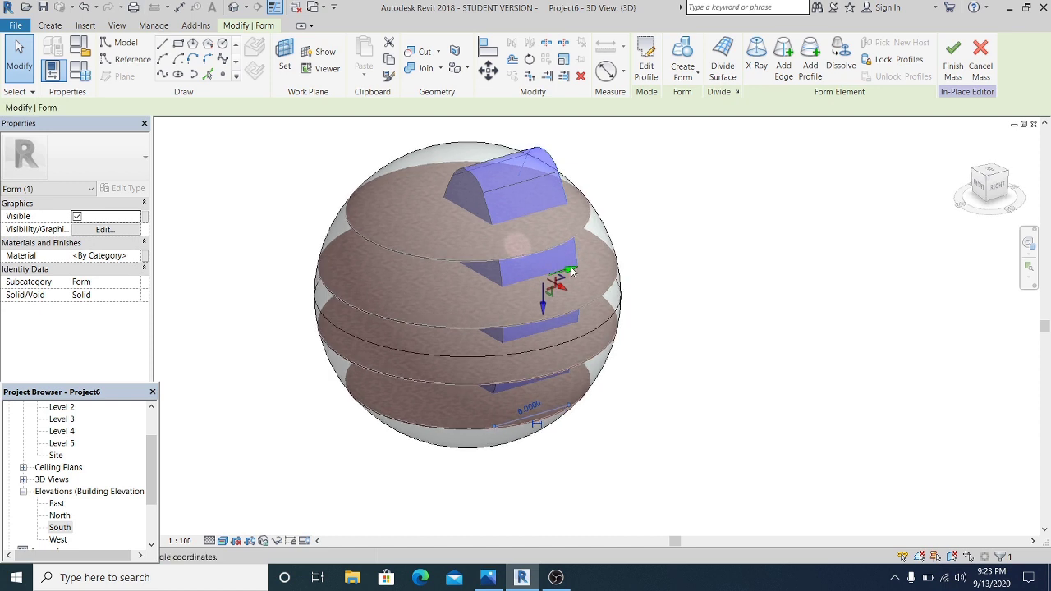
left_click_drag(572, 272, 319, 327)
middle_click_drag(779, 394, 213, 340, "shift")
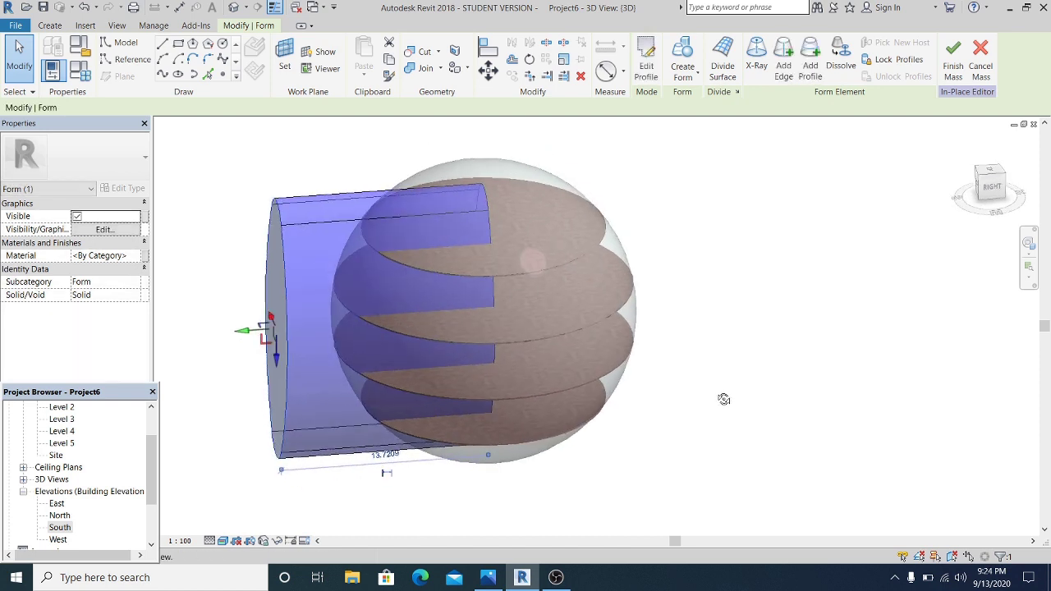
left_click_drag(238, 338, 256, 335)
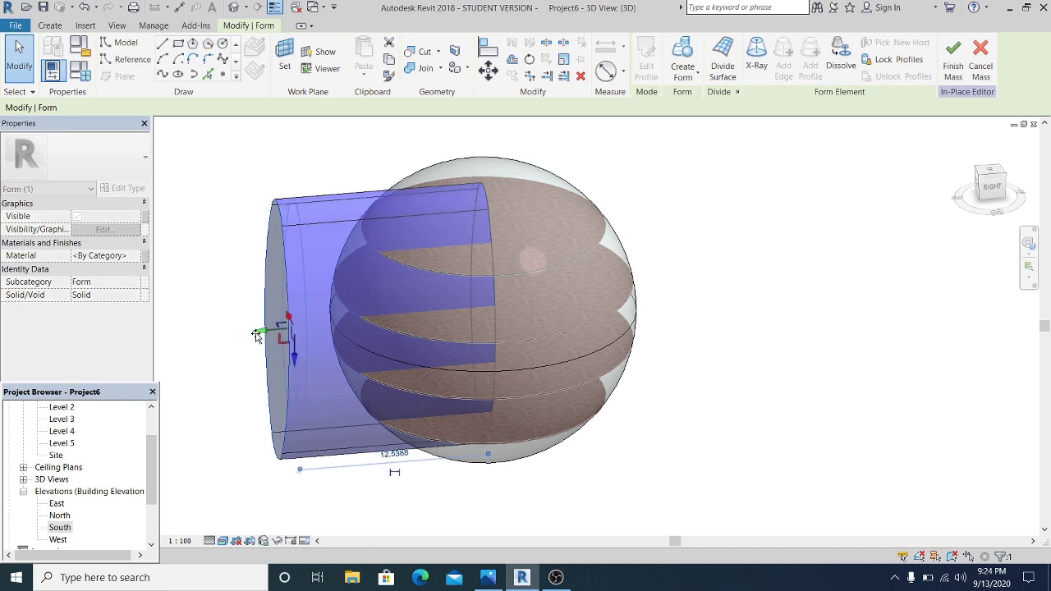
left_click(680, 404)
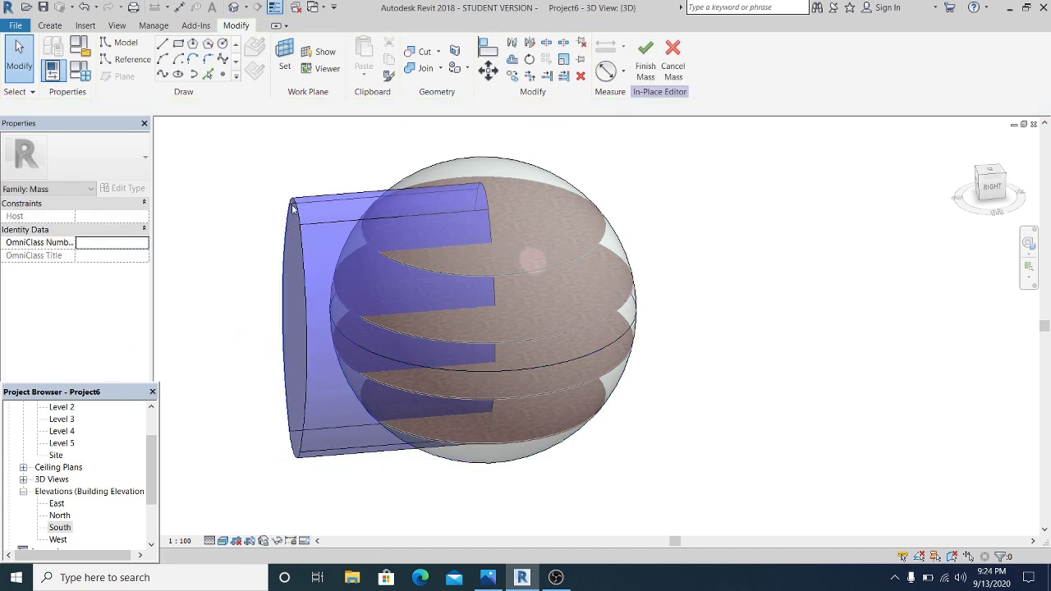
Step: Open the Site floor plan and switch its visual style to Wireframe so the hidden edges of the oval solid show
double_click(56, 455)
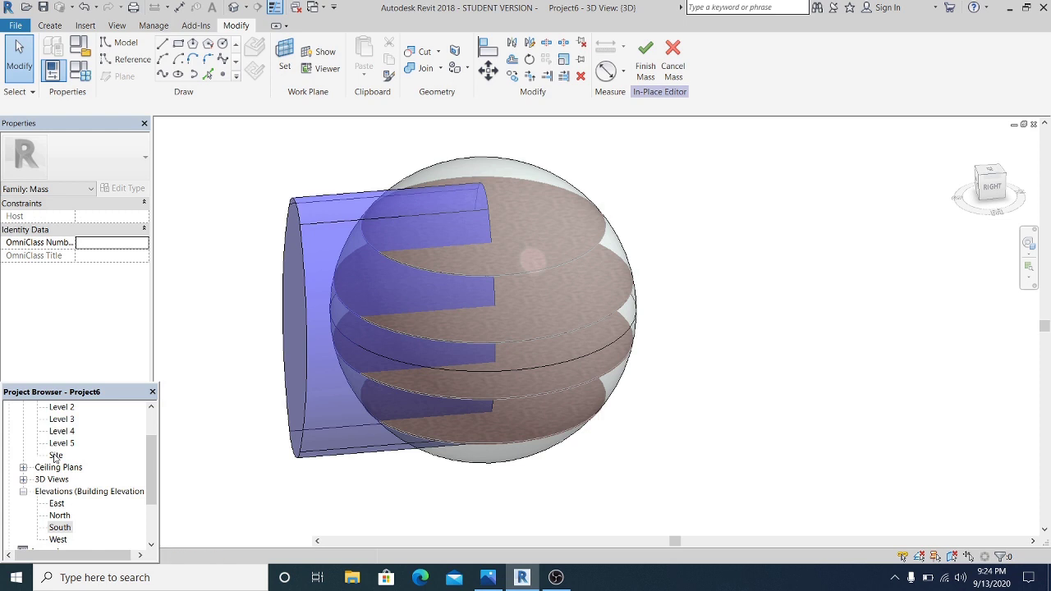
scroll(640, 397, "up", 2)
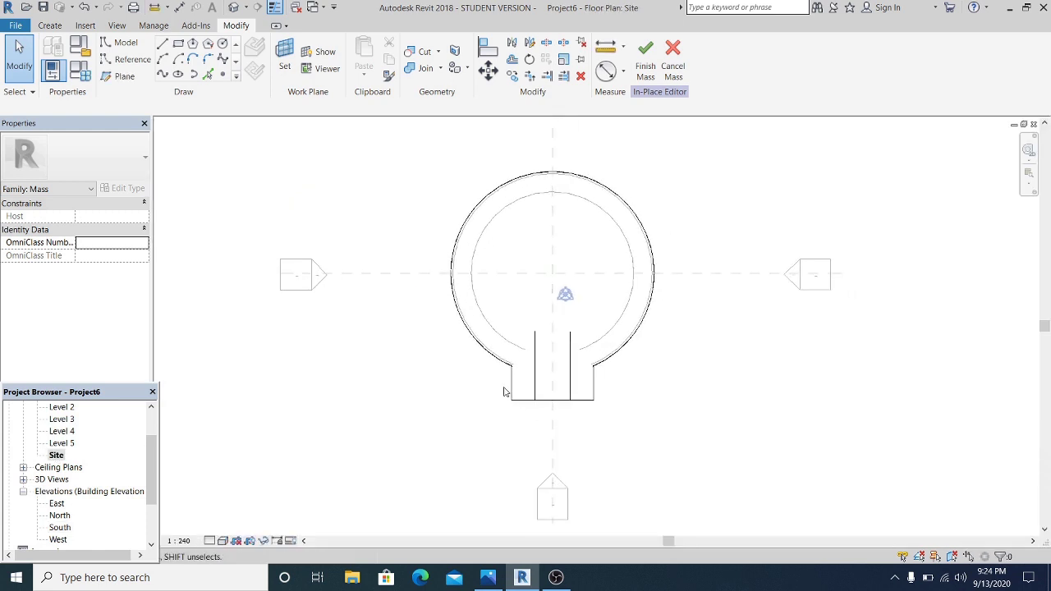
left_click(209, 540)
left_click(224, 540)
left_click(223, 540)
left_click(247, 458)
scroll(674, 326, "up", 3)
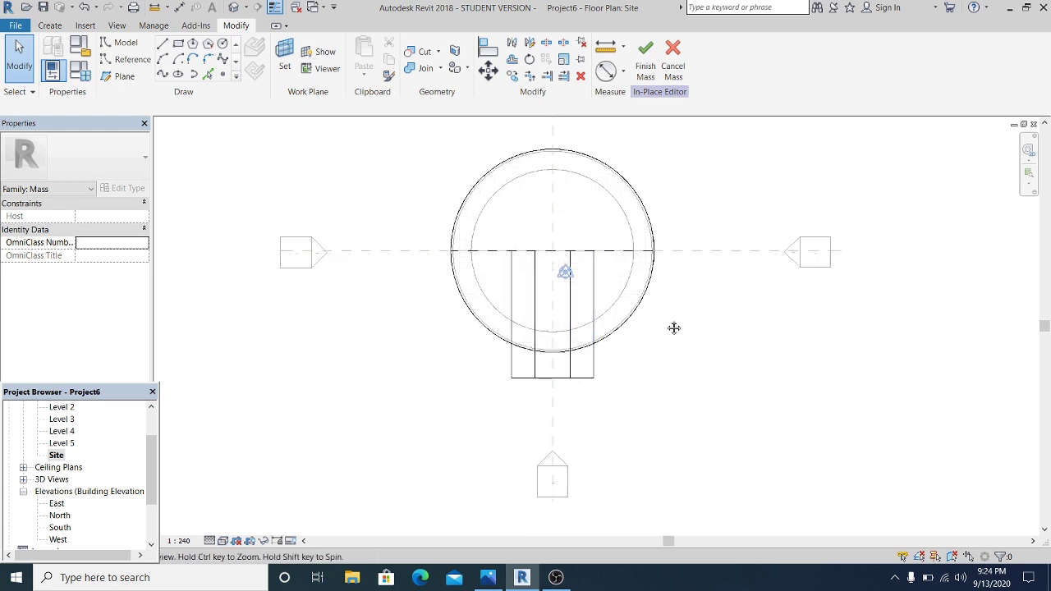
Step: Rotate a copy of the oval solid 54° clockwise about the sphere's centre, starting from its downward axis in plan
left_click(566, 355)
scroll(651, 350, "down", 1)
middle_click_drag(651, 349, 640, 362)
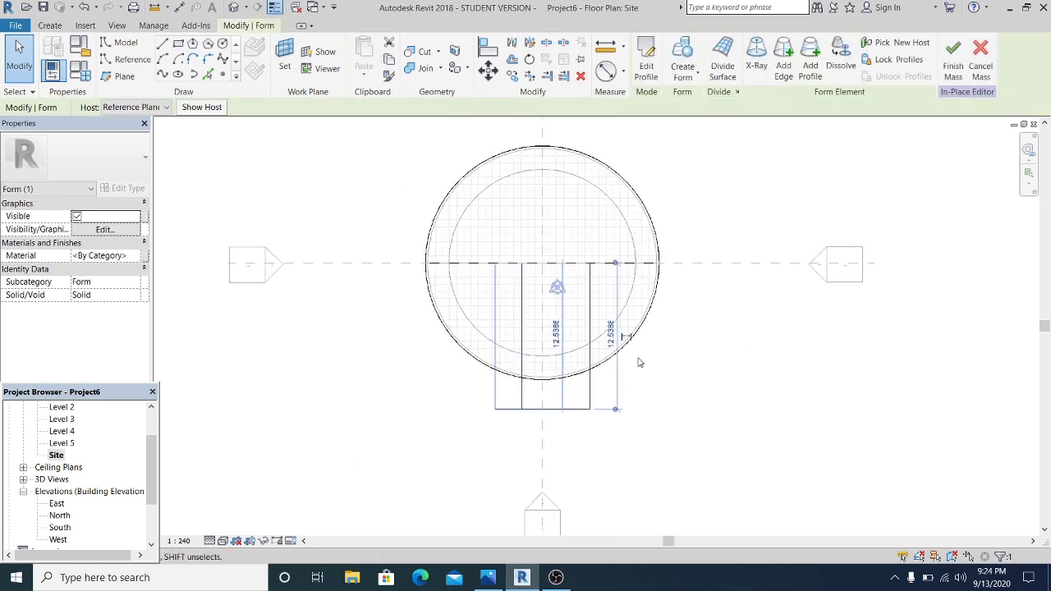
key("r")
key("o")
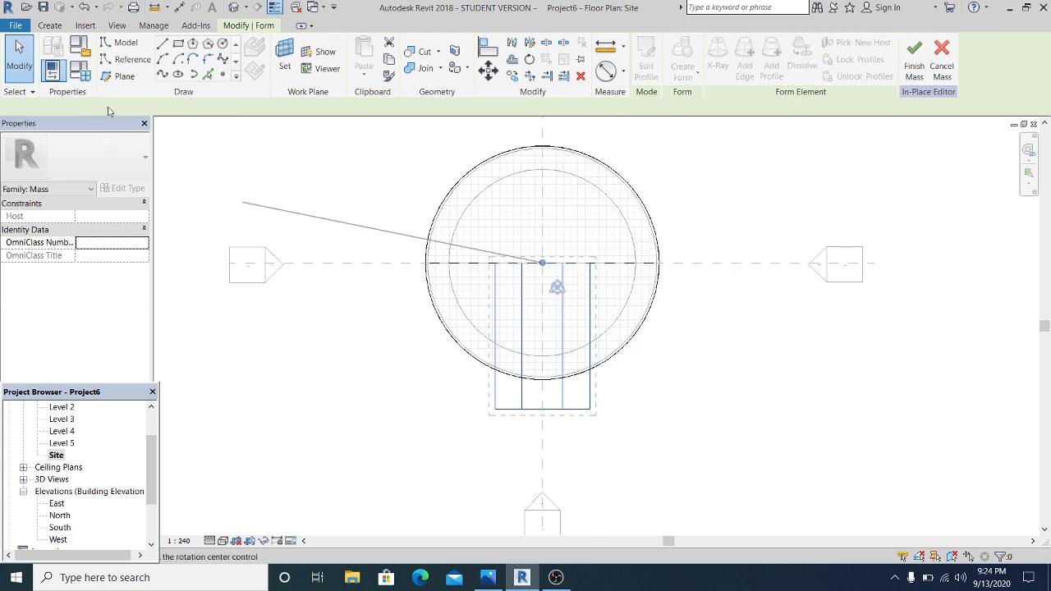
left_click(123, 107)
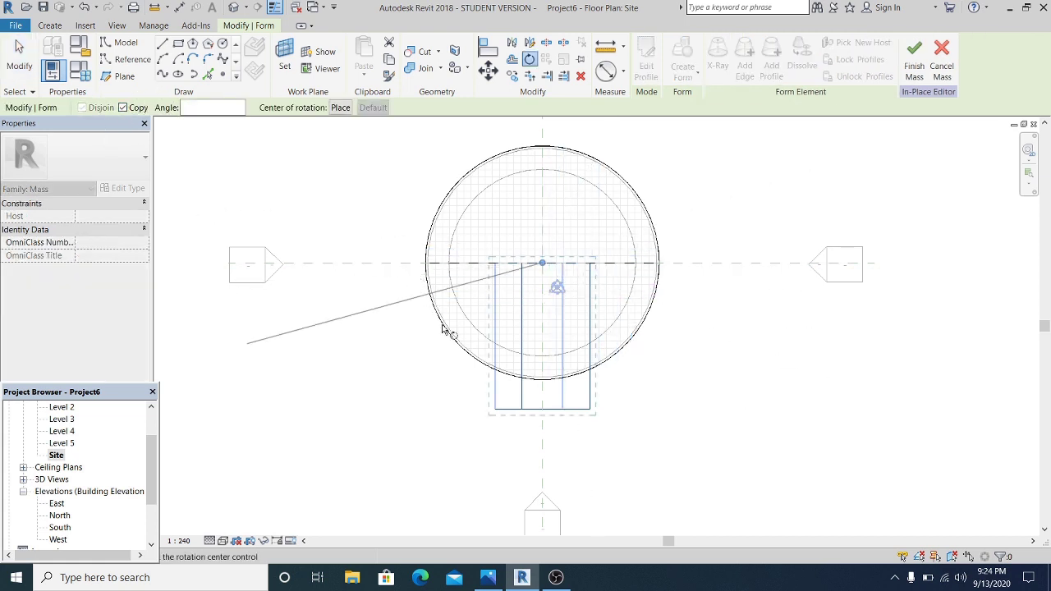
left_click(542, 264)
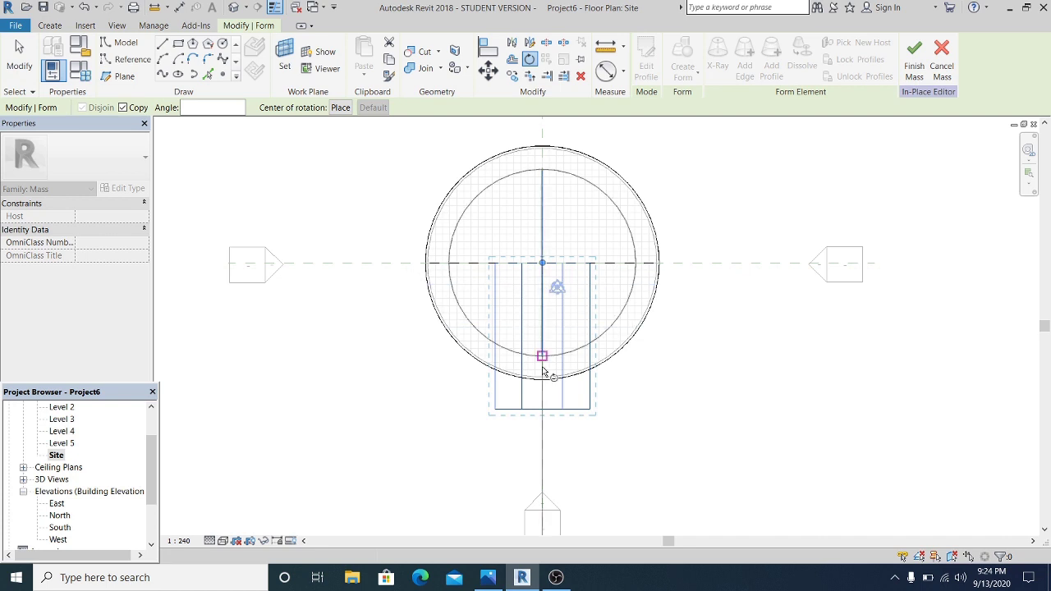
left_click(542, 428)
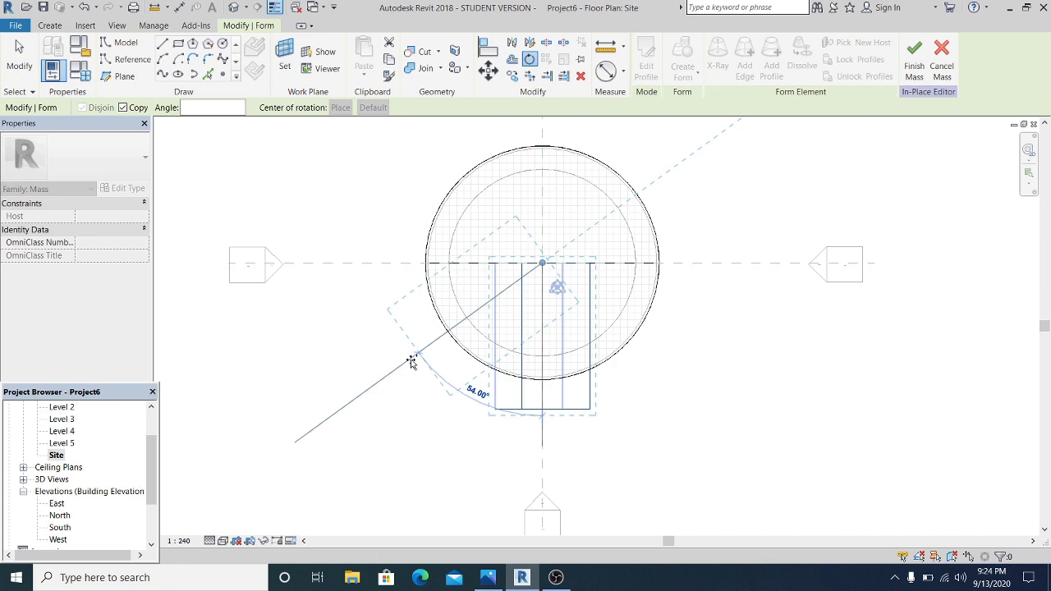
left_click(410, 360)
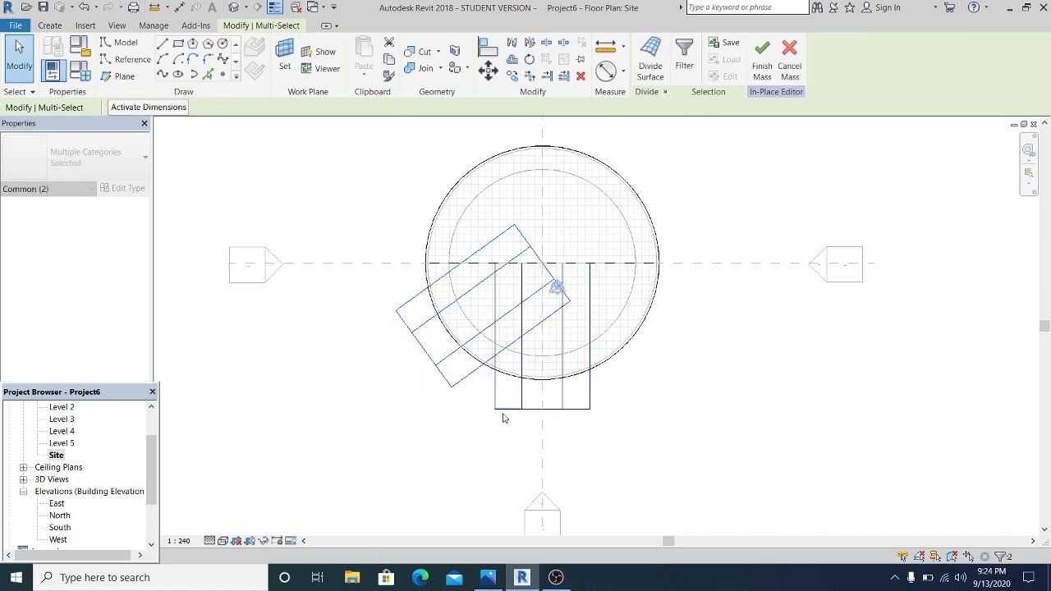
Step: Mirror the rotated oval copy across the vertical centre reference plane
key("m")
key("m")
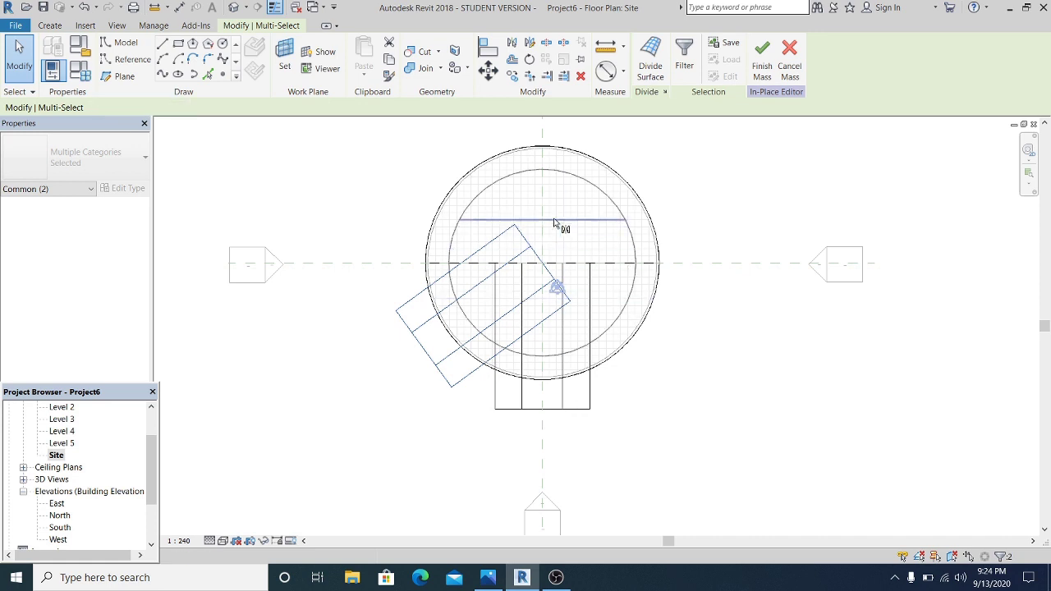
left_click(546, 200)
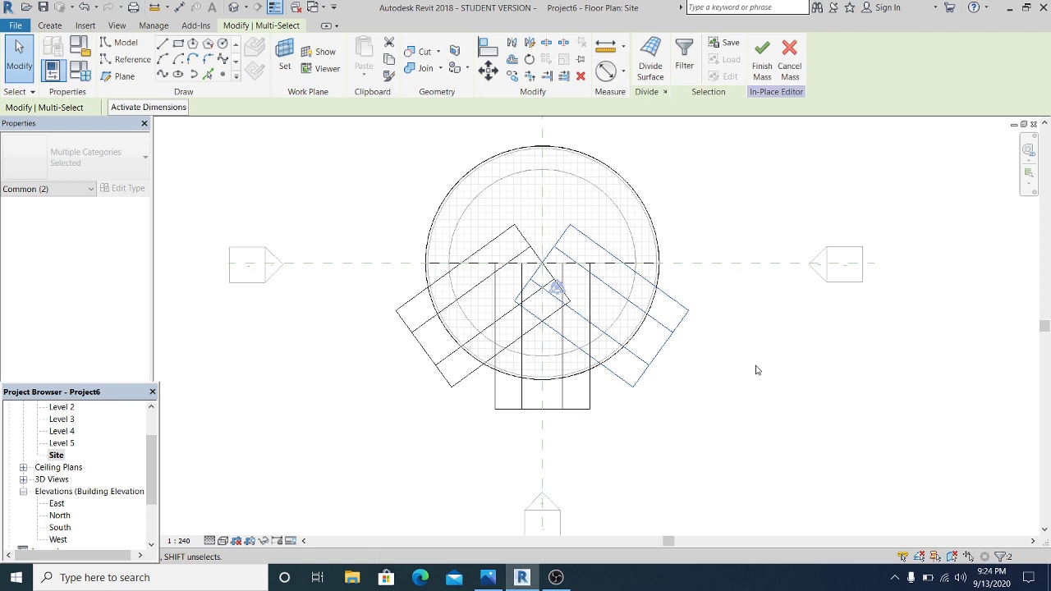
left_click(772, 421)
Step: Rotate a copy of the lower-left oval solid a further 56° clockwise about the sphere's centre
scroll(521, 375, "up", 2)
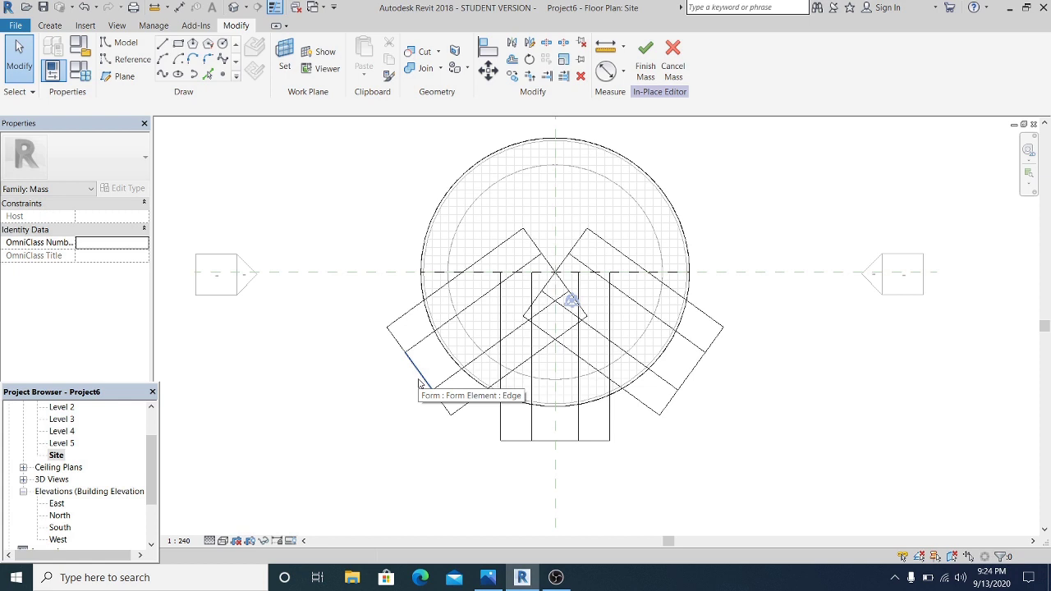
left_click(419, 386)
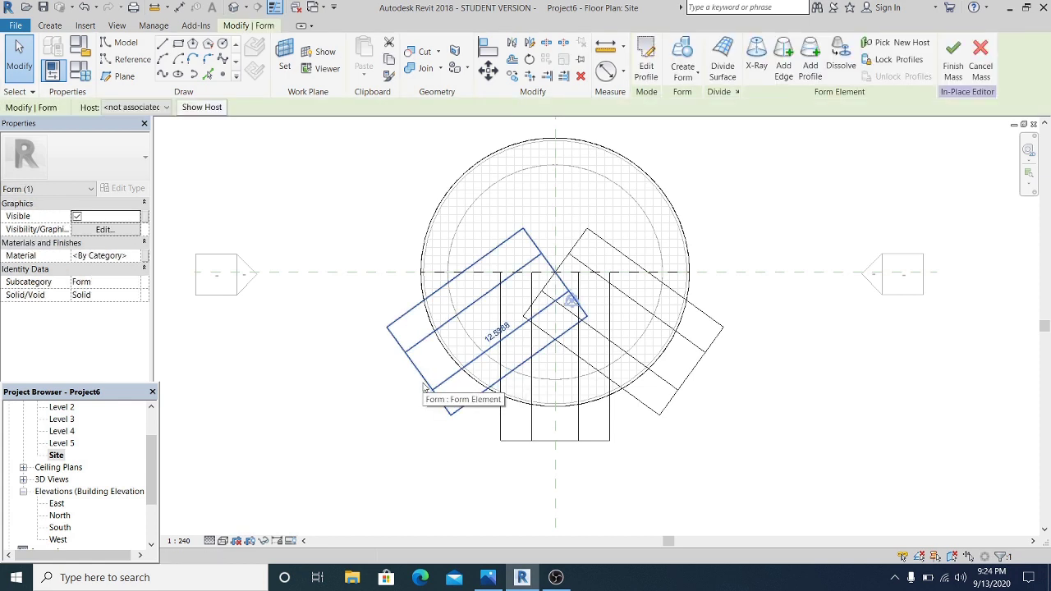
key("r")
key("o")
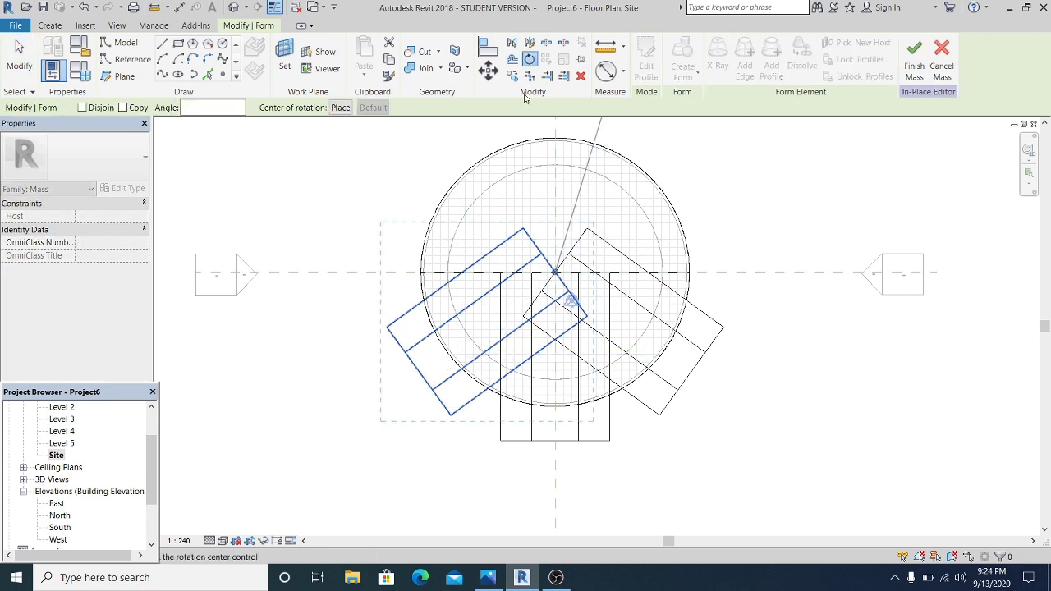
left_click(125, 107)
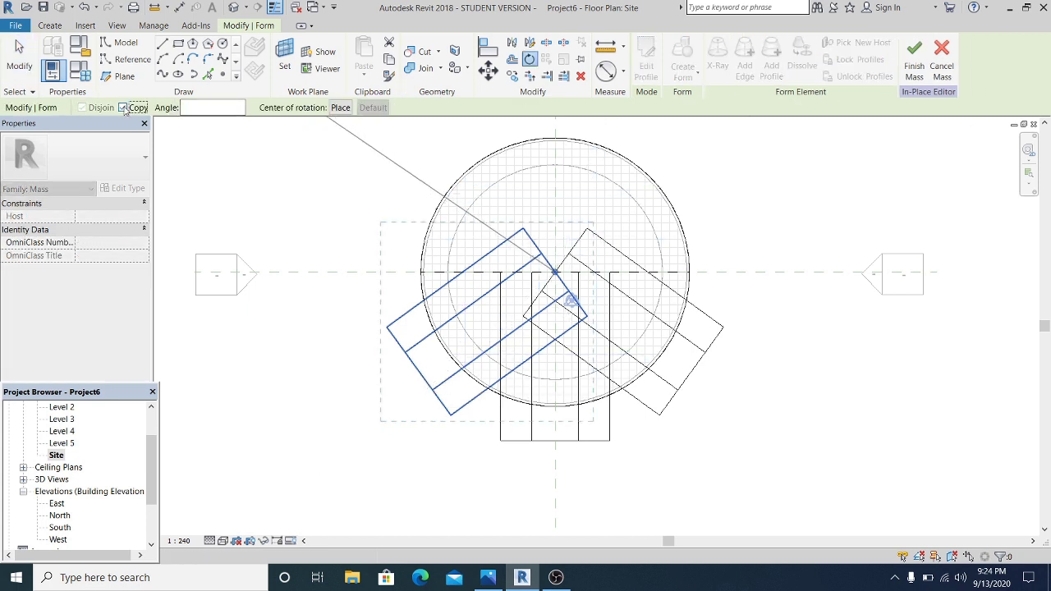
left_click(411, 376)
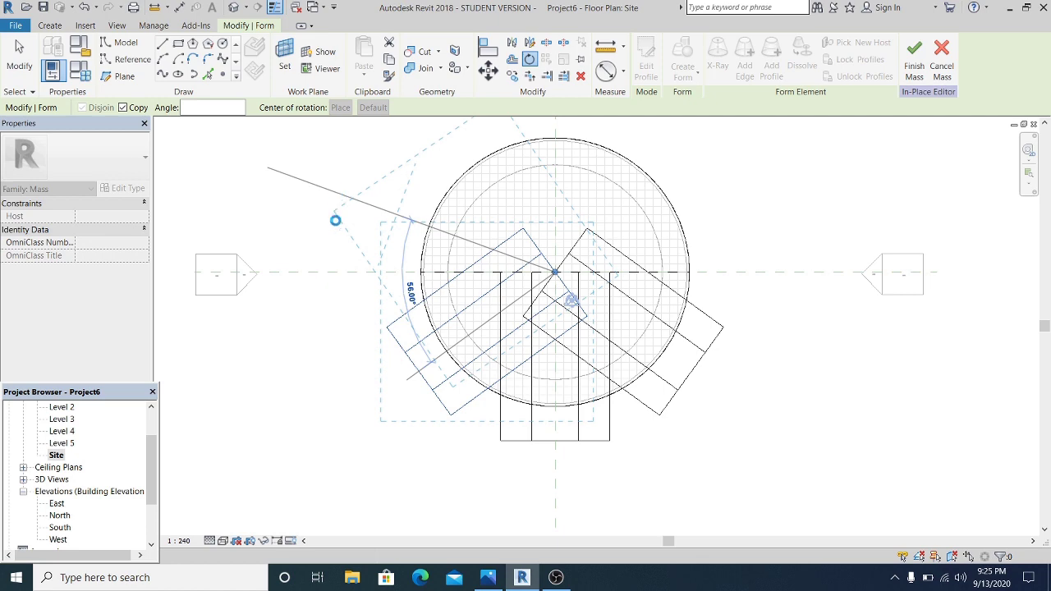
left_click(335, 220)
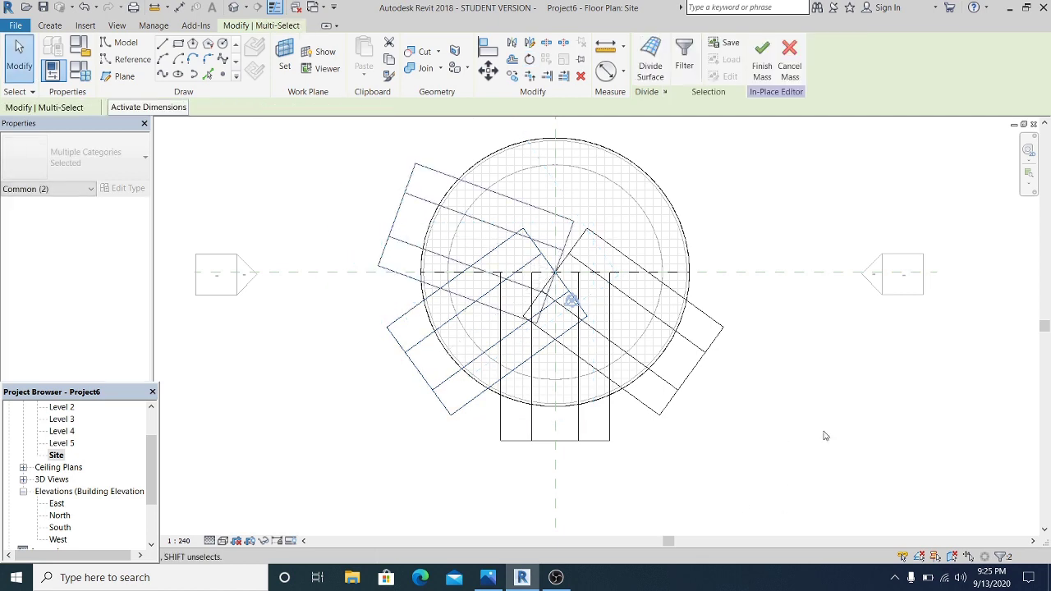
Step: Mirror the upper-left oval copy across the vertical centre reference plane
middle_click_drag(805, 394, 727, 442)
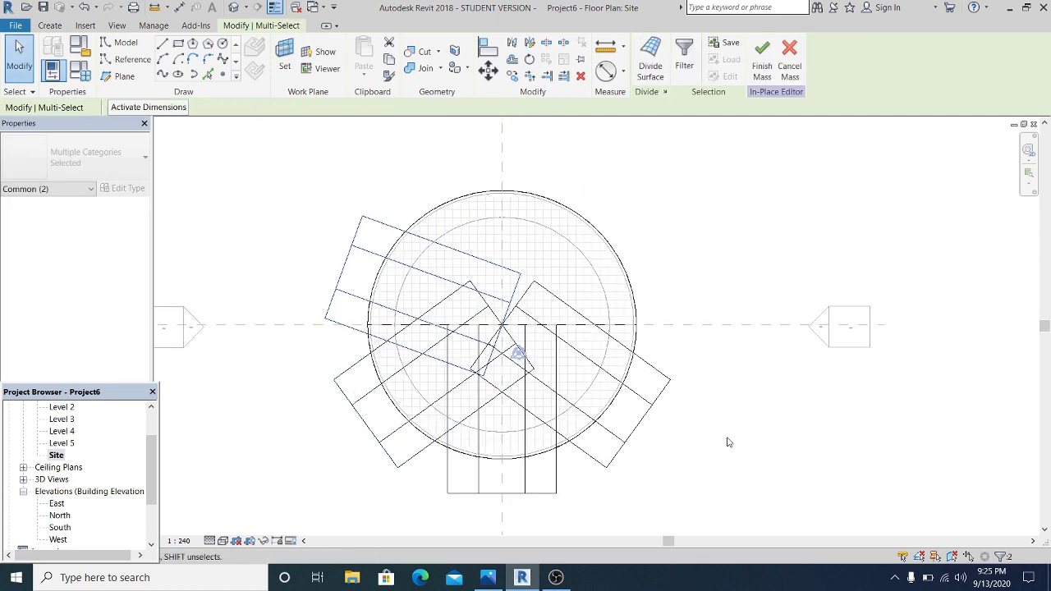
key("m")
key("m")
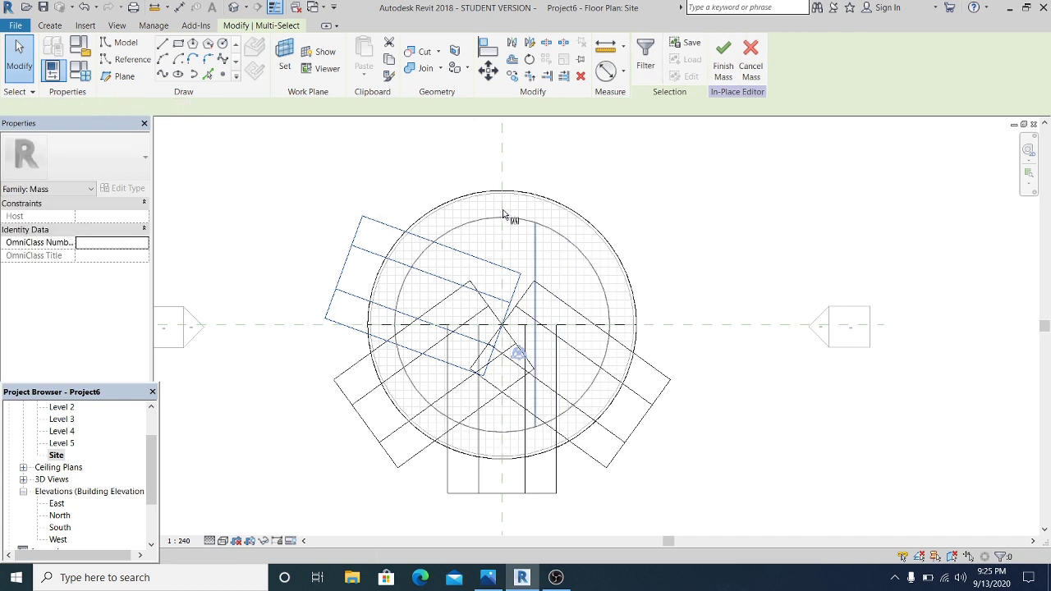
left_click(502, 162)
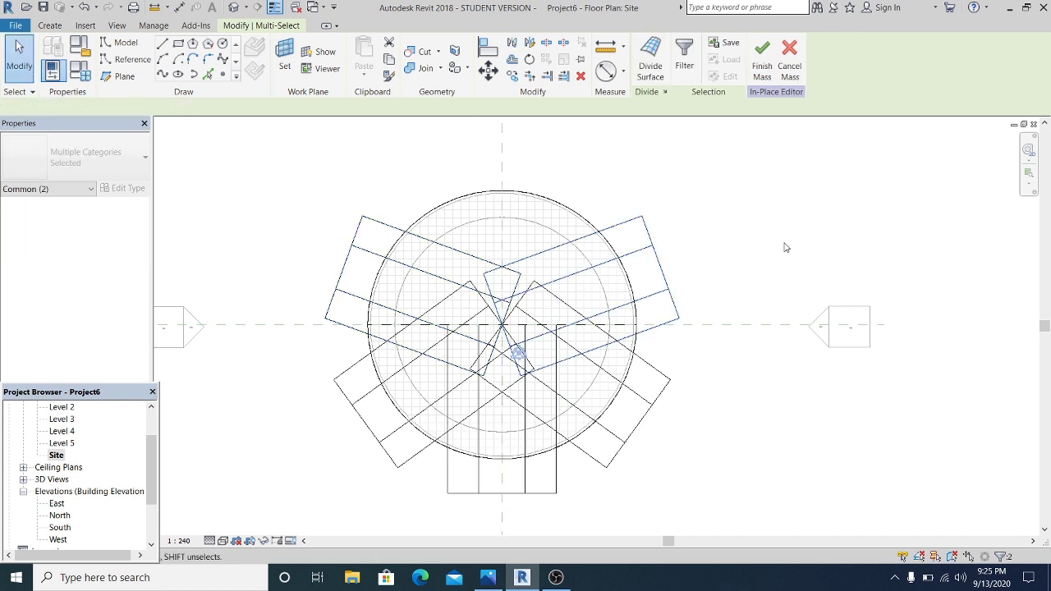
left_click(756, 456)
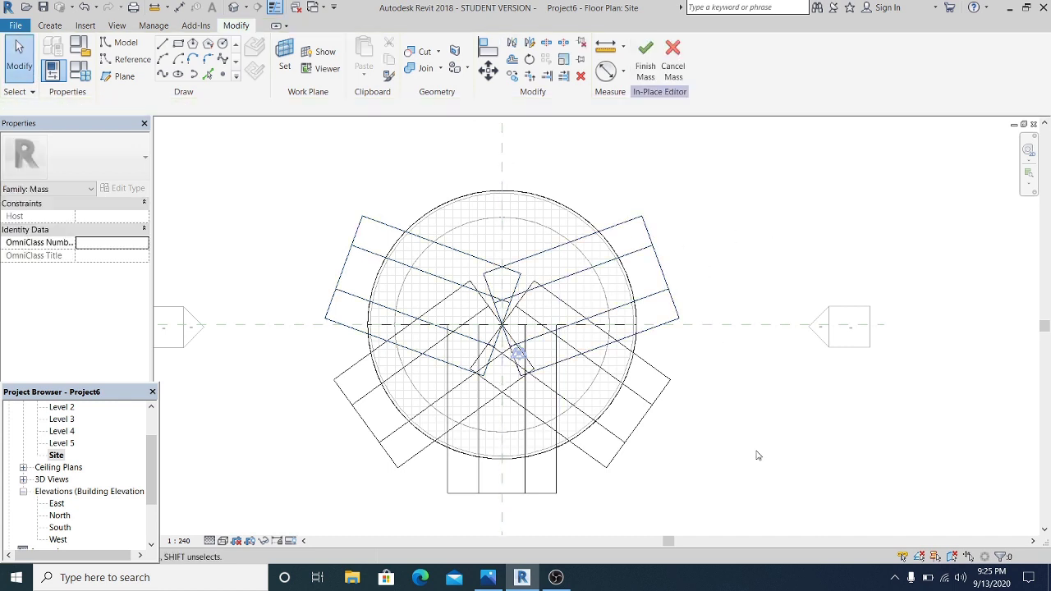
Step: Select all five oval solids around the sphere together in the 3D view
scroll(757, 456, "down", 1)
left_click(234, 8)
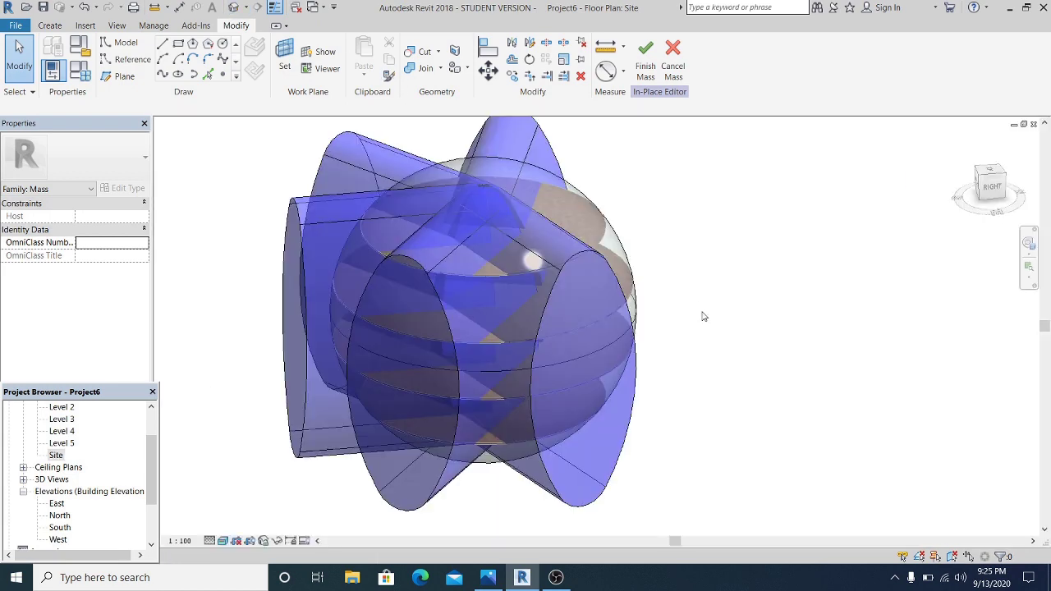
middle_click_drag(686, 410, 666, 346, "shift")
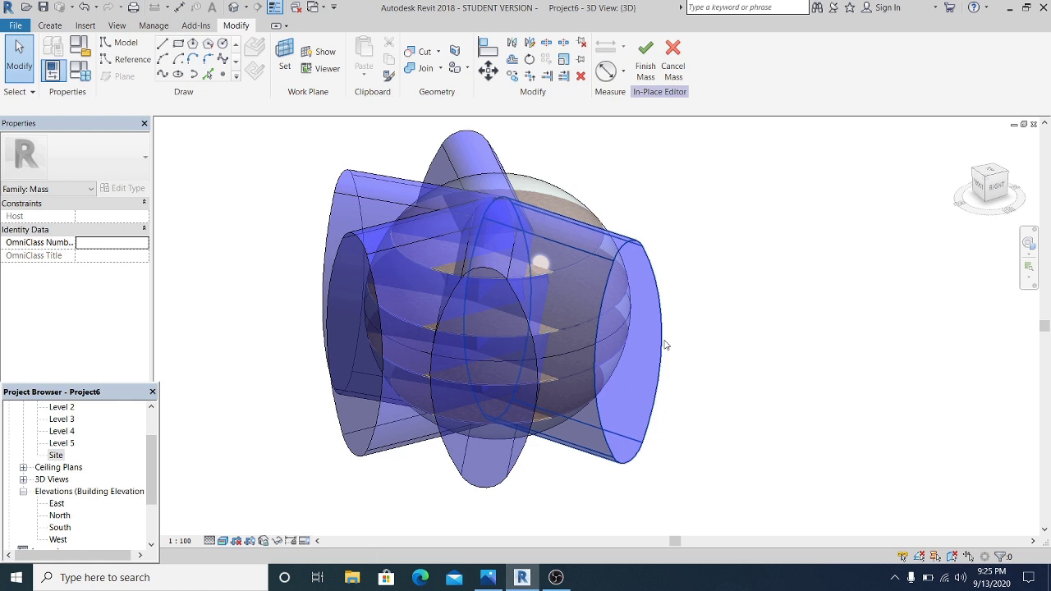
left_click(666, 346)
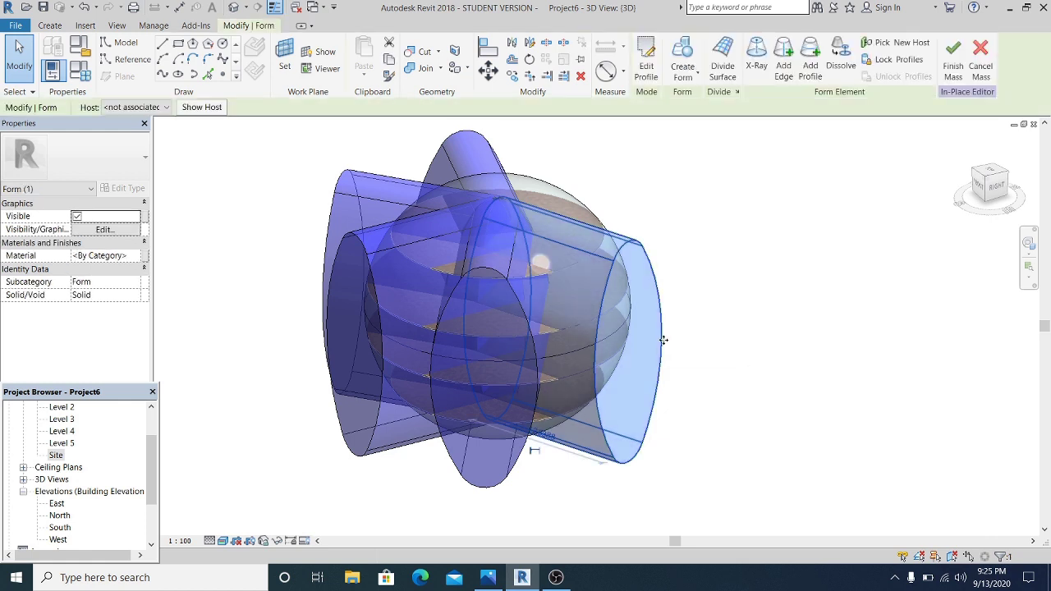
left_click(474, 488, "ctrl")
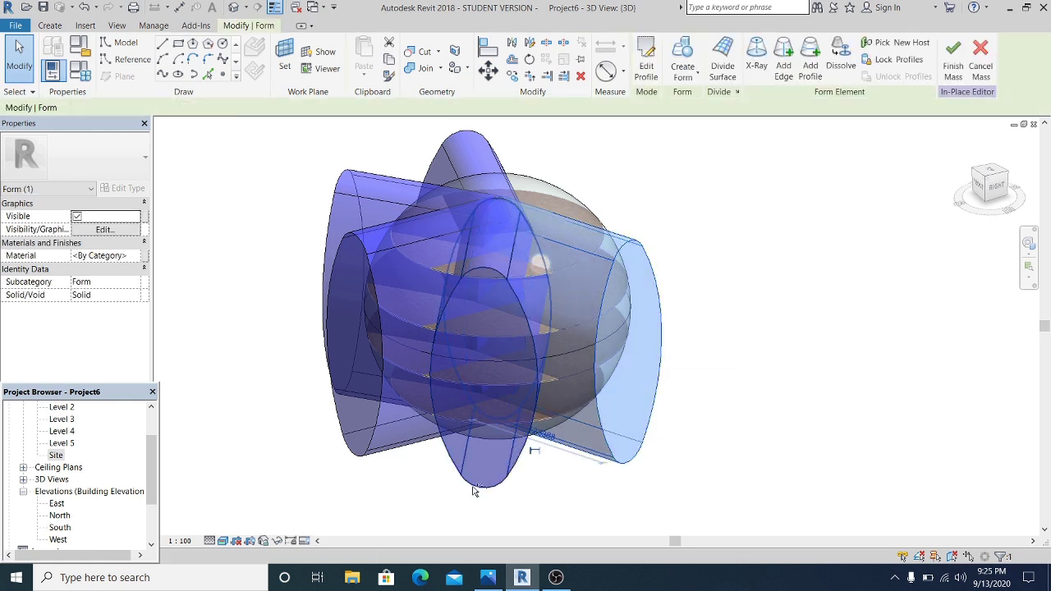
left_click(377, 457, "ctrl")
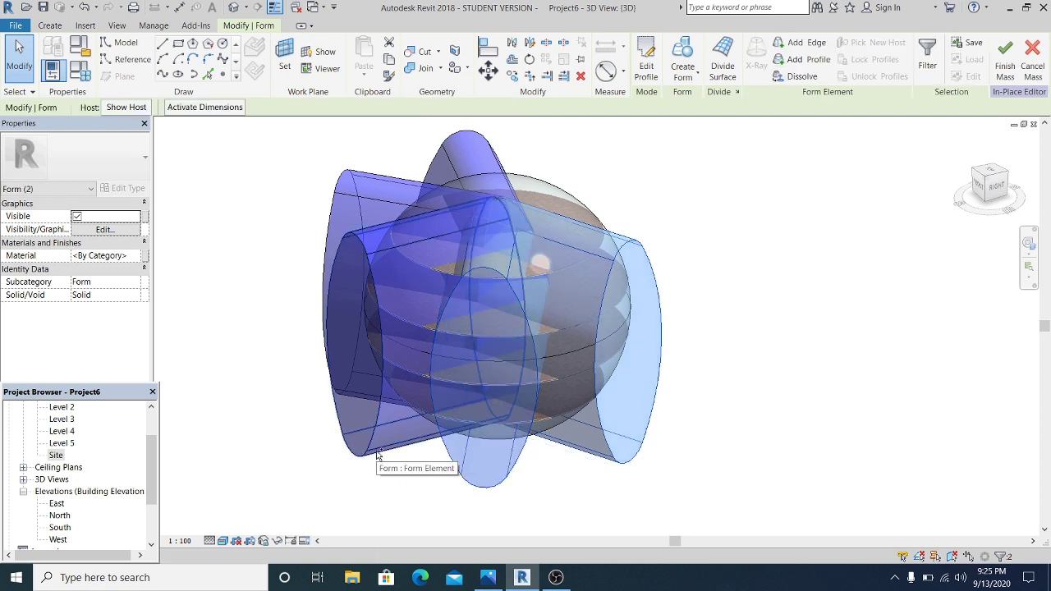
left_click(360, 170, "ctrl")
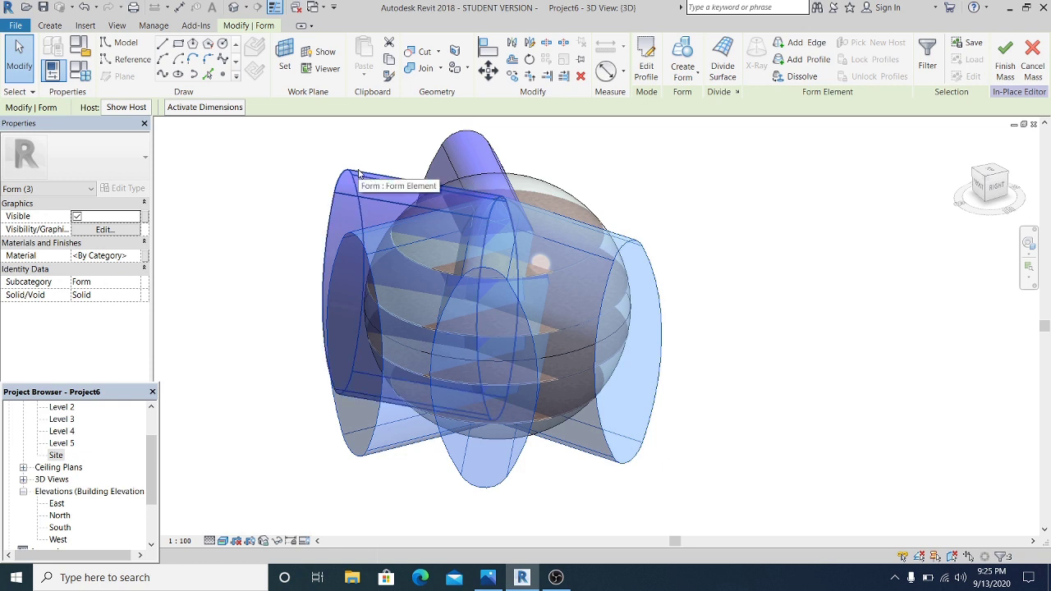
left_click(481, 137)
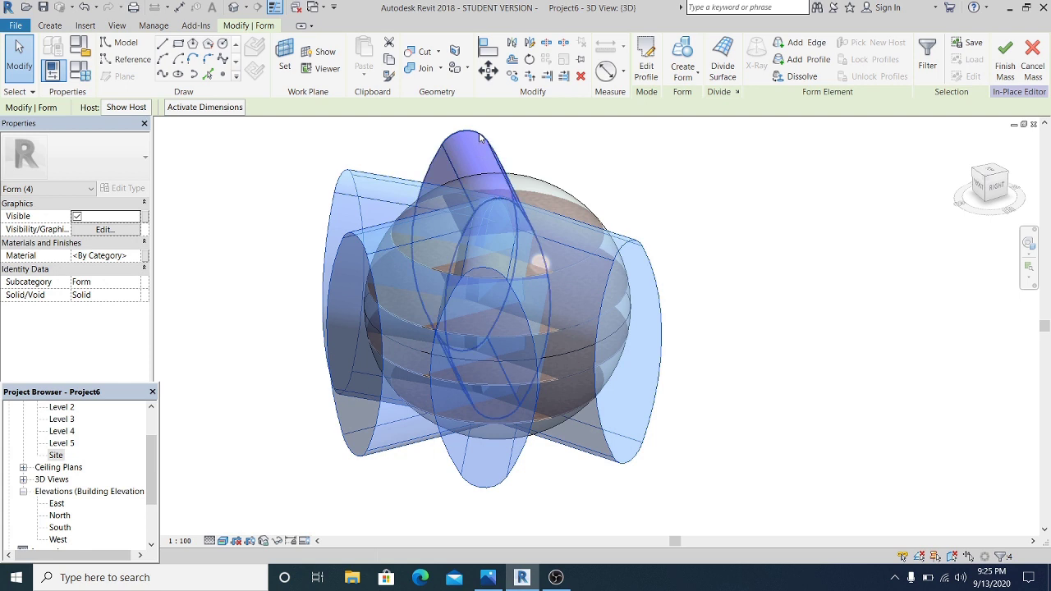
left_click(485, 164)
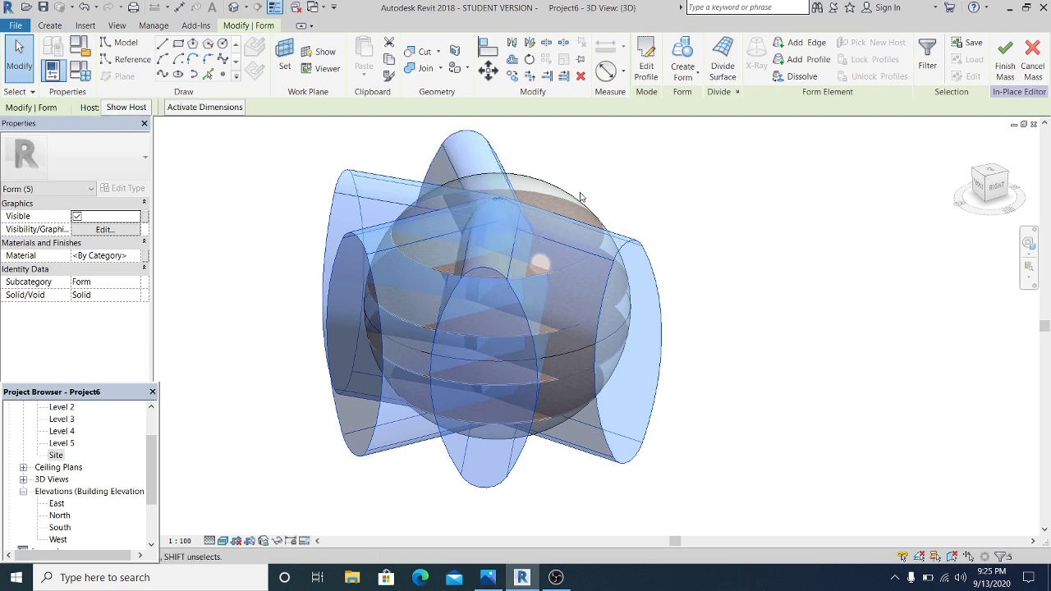
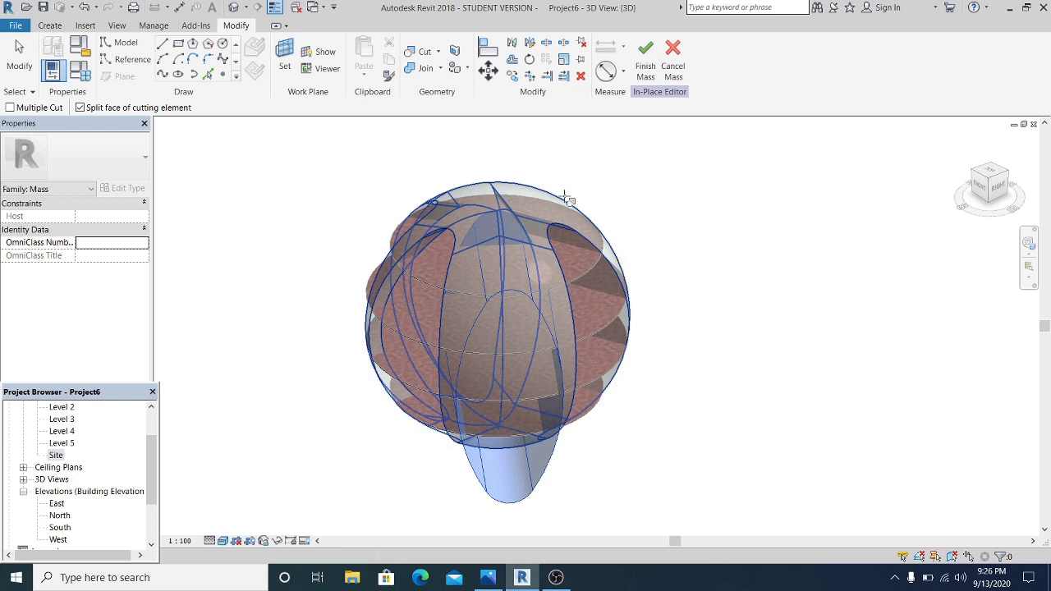
Step: Try to cut the glass sphere with the one remaining uncut oval form, resolving the conflict by unjoining the elements
left_click(567, 197)
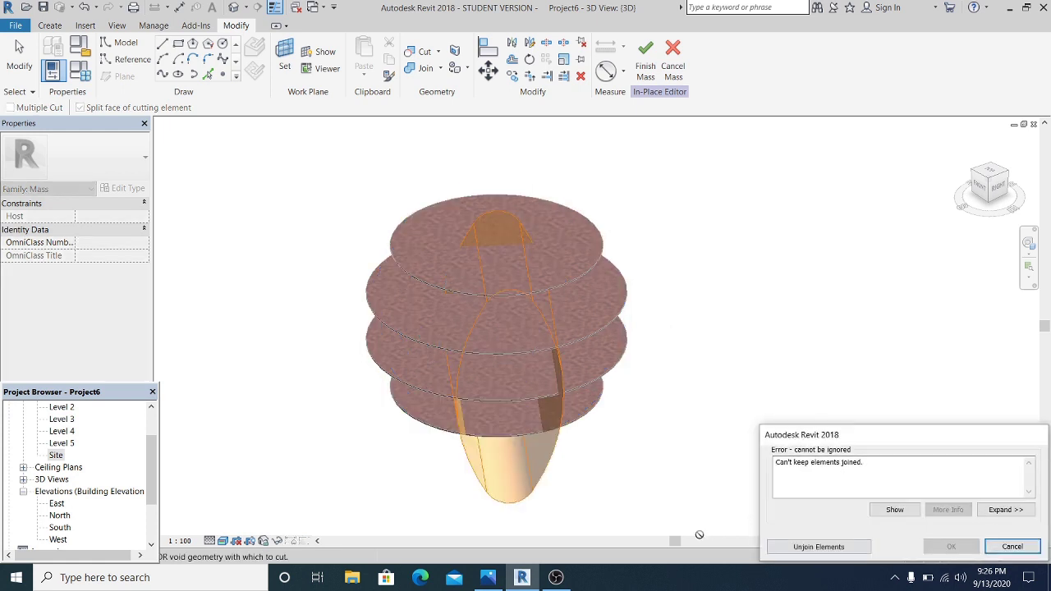
left_click(819, 547)
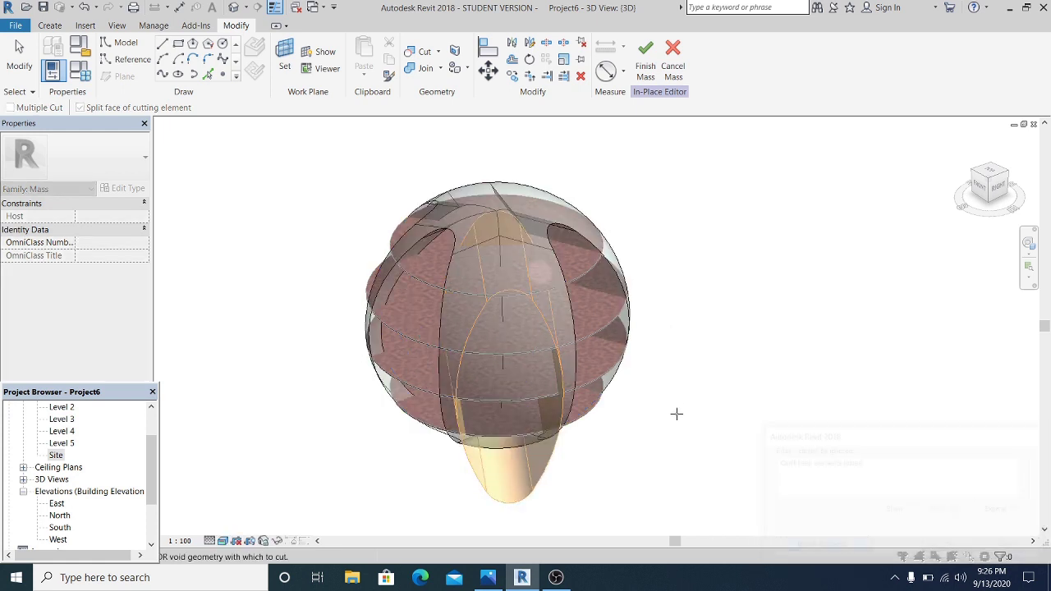
middle_click_drag(599, 458, 693, 435, "shift")
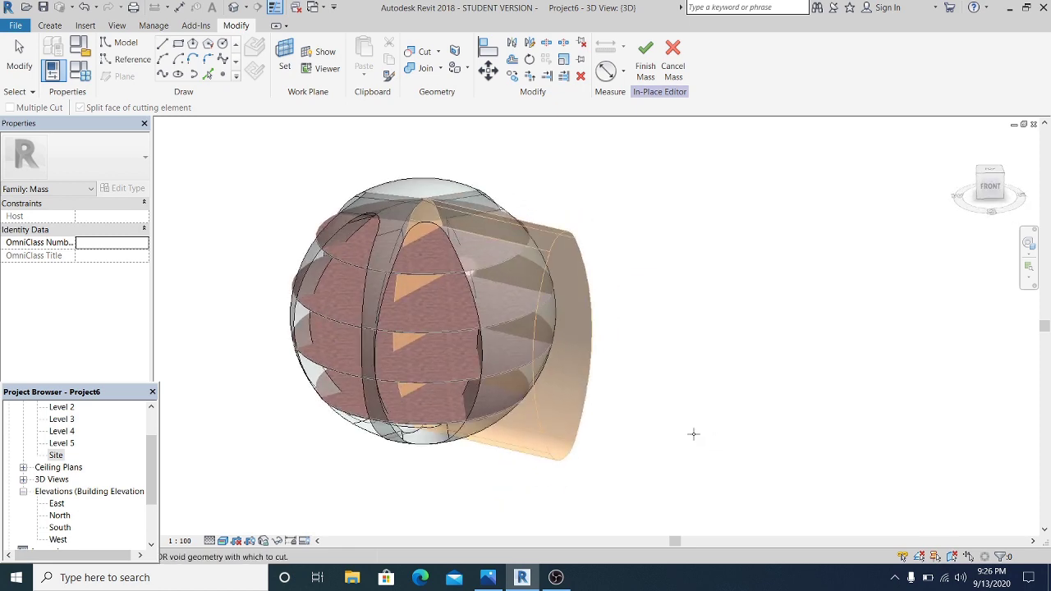
Step: Shorten the remaining oval void to about 9.66 by moving its inner end face outward from the sphere's centre
middle_click_drag(448, 317, 748, 351, "shift")
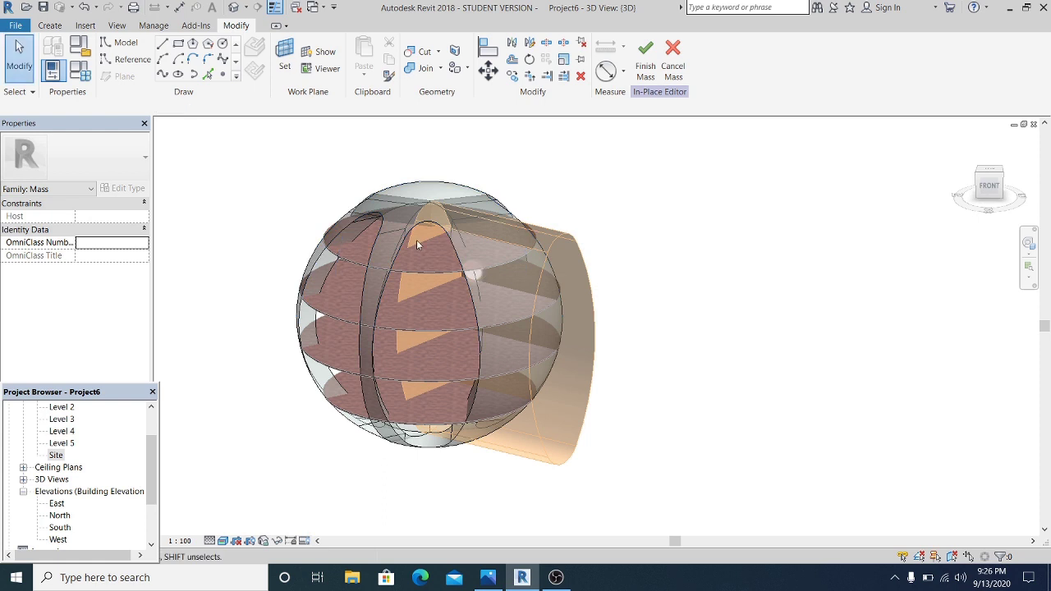
key("Tab")
key("Tab")
key("Tab")
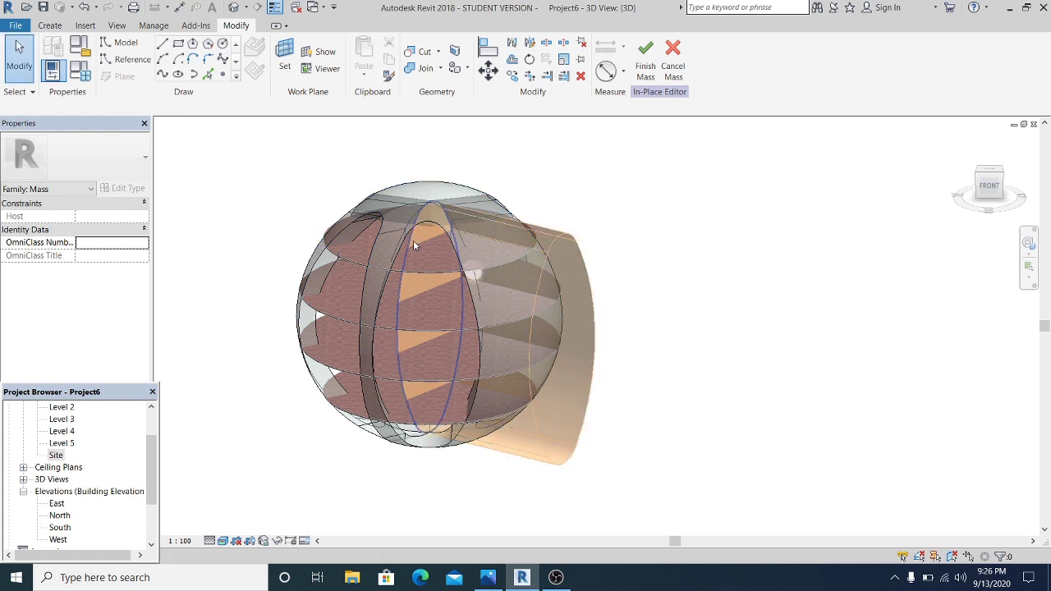
left_click(413, 240)
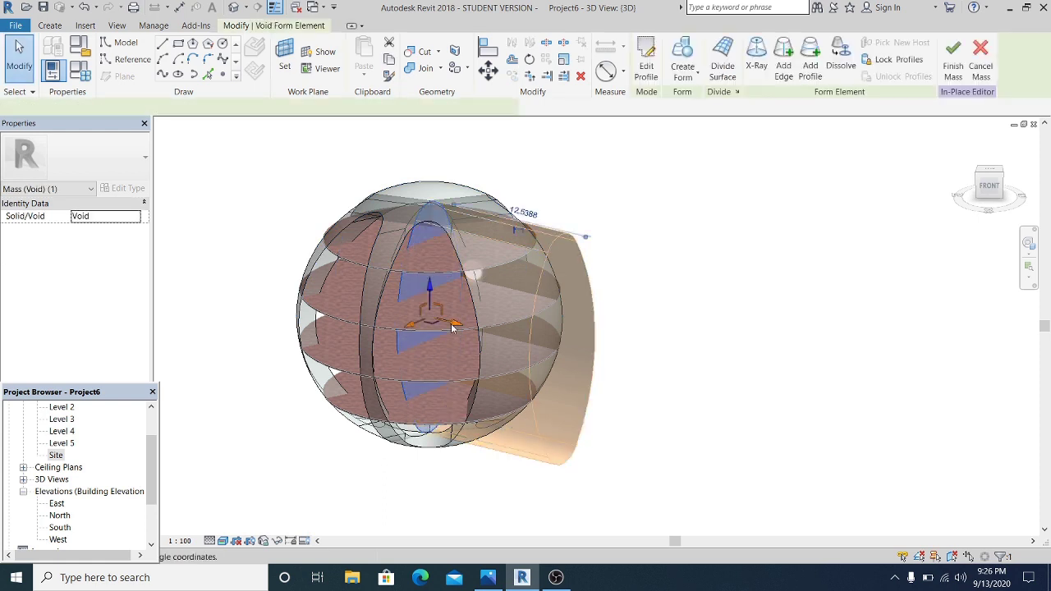
left_click_drag(457, 327, 484, 341)
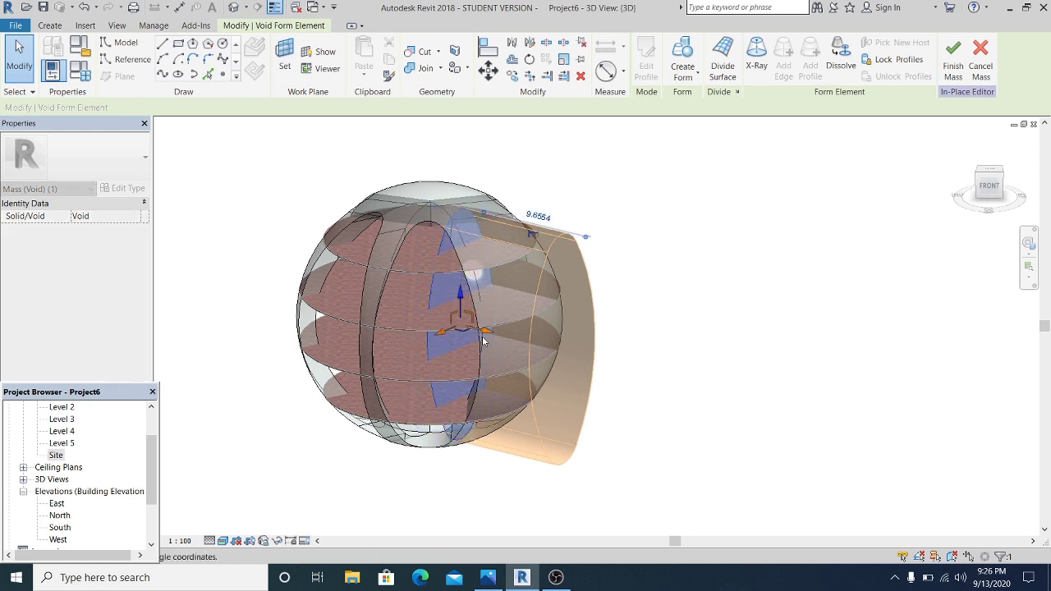
left_click(695, 193)
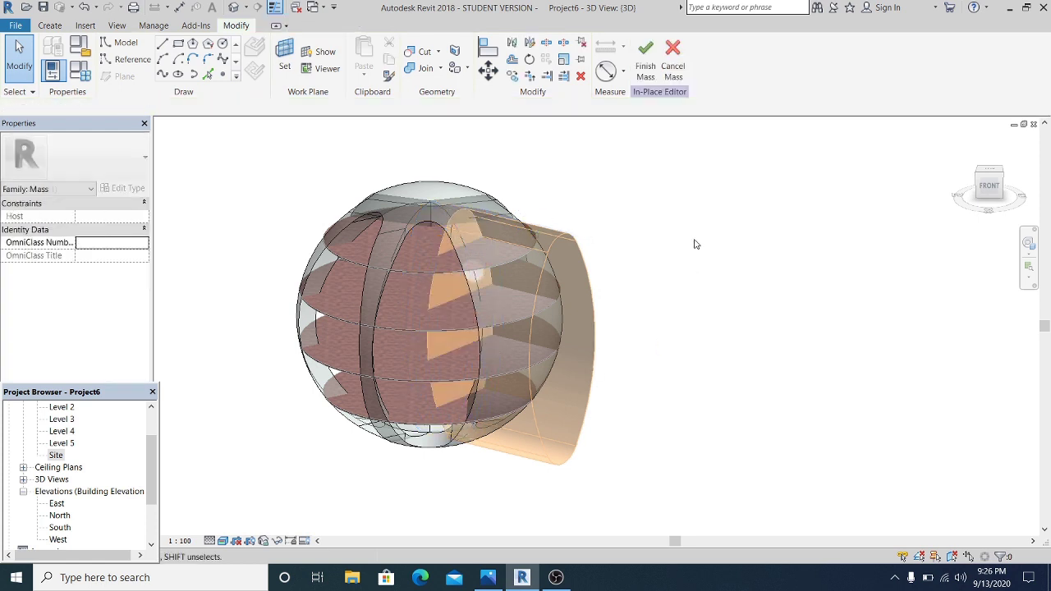
Step: Cut the glass sphere with the shortened oval void and finish the in-place mass
middle_click_drag(693, 276, 668, 274, "shift")
scroll(448, 226, "up", 1)
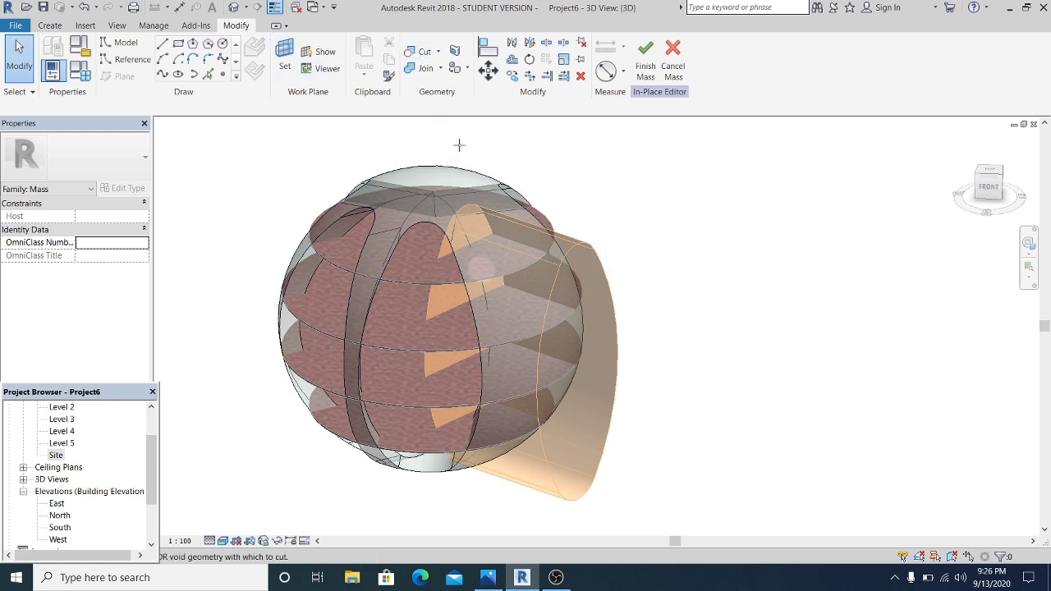
left_click(516, 197)
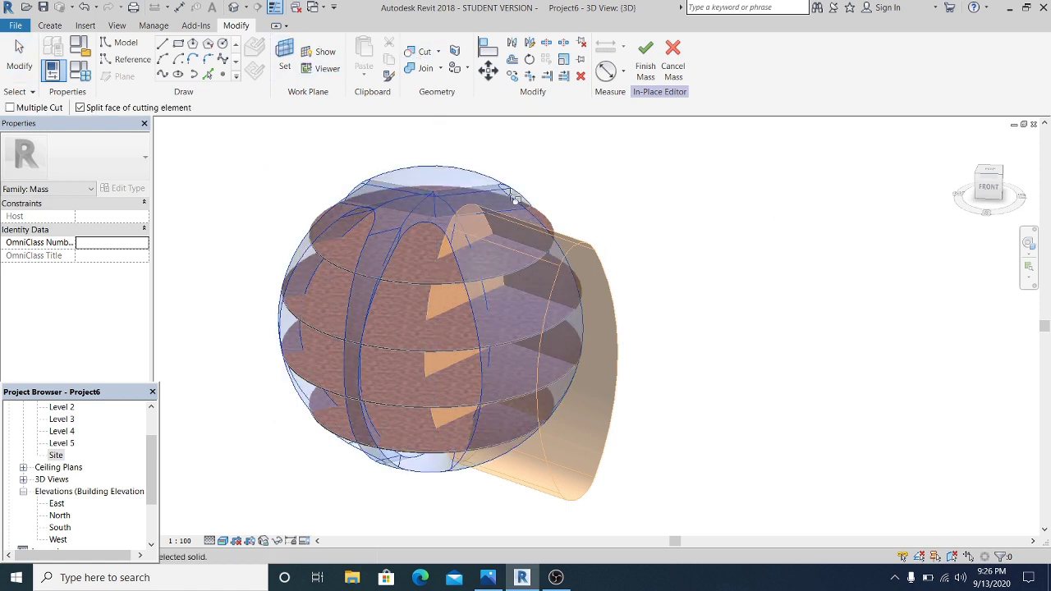
left_click(564, 238)
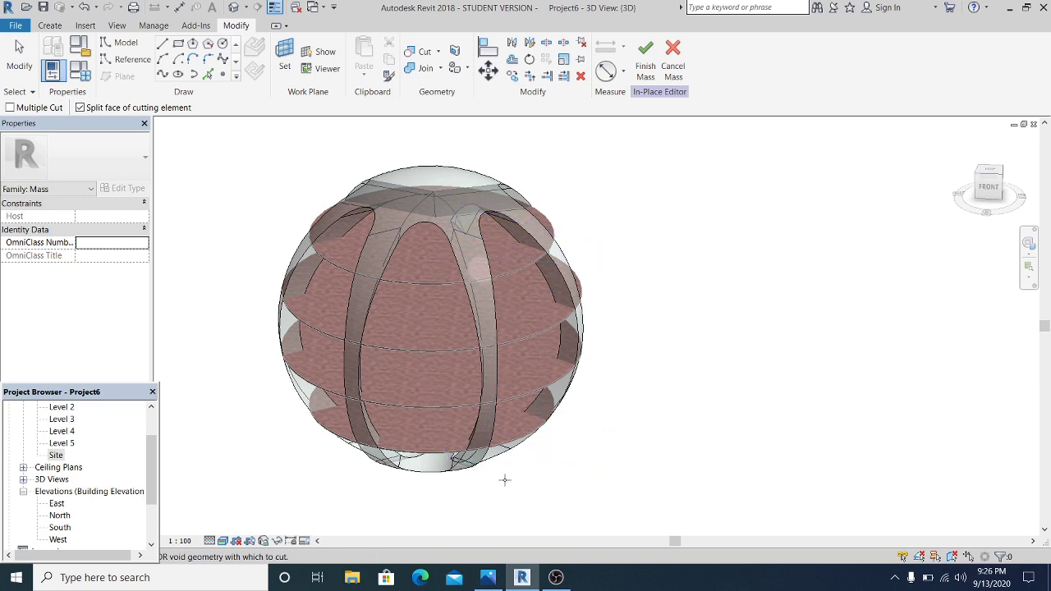
middle_click_drag(505, 480, 629, 443, "shift")
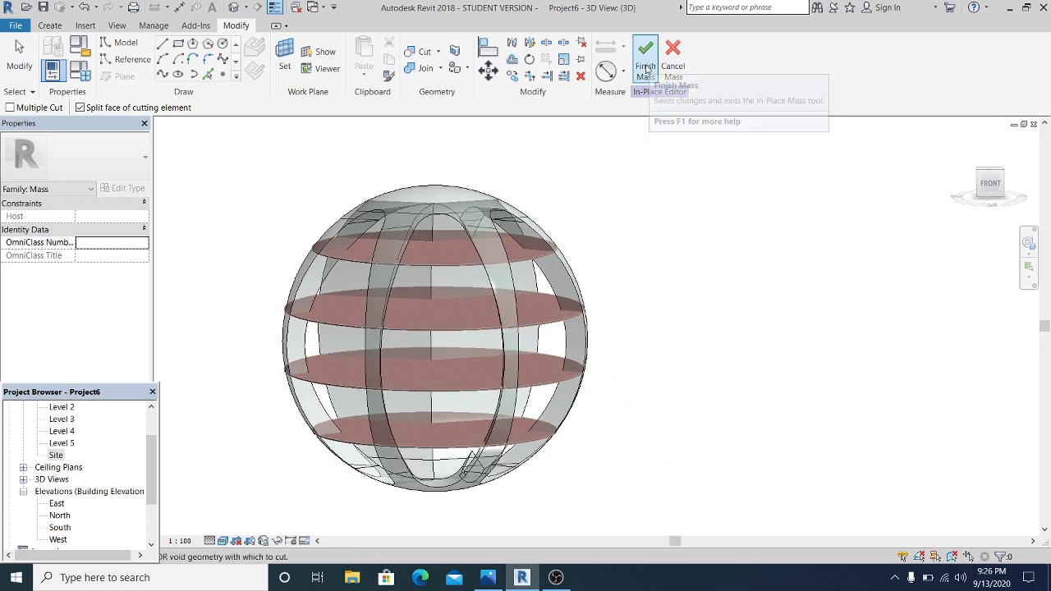
left_click(647, 69)
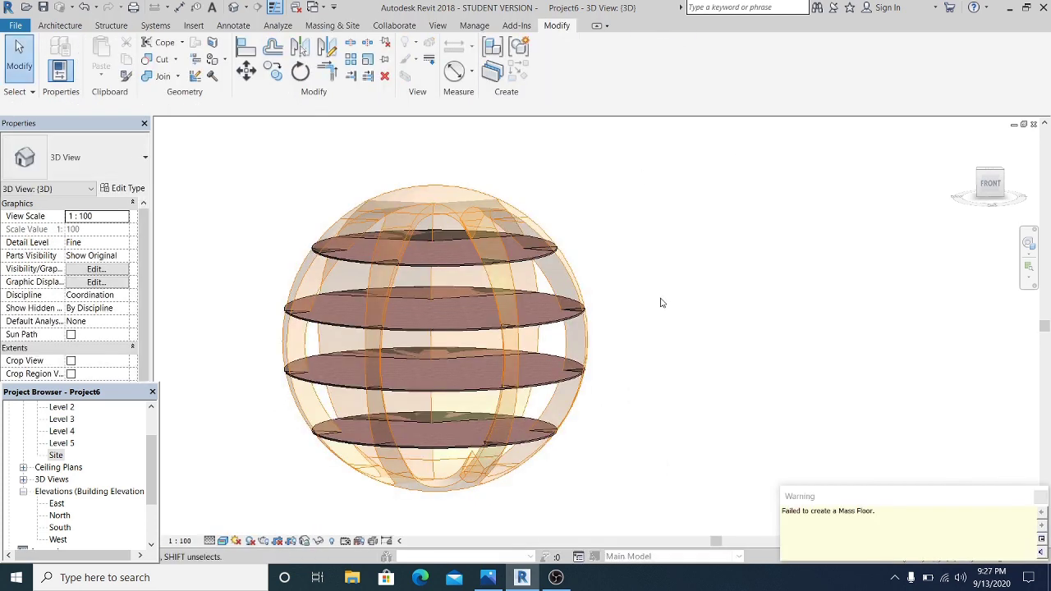
Step: Start a wall by face and duplicate the Generic - 8" basic wall type as WALL
middle_click_drag(568, 439, 651, 468, "shift")
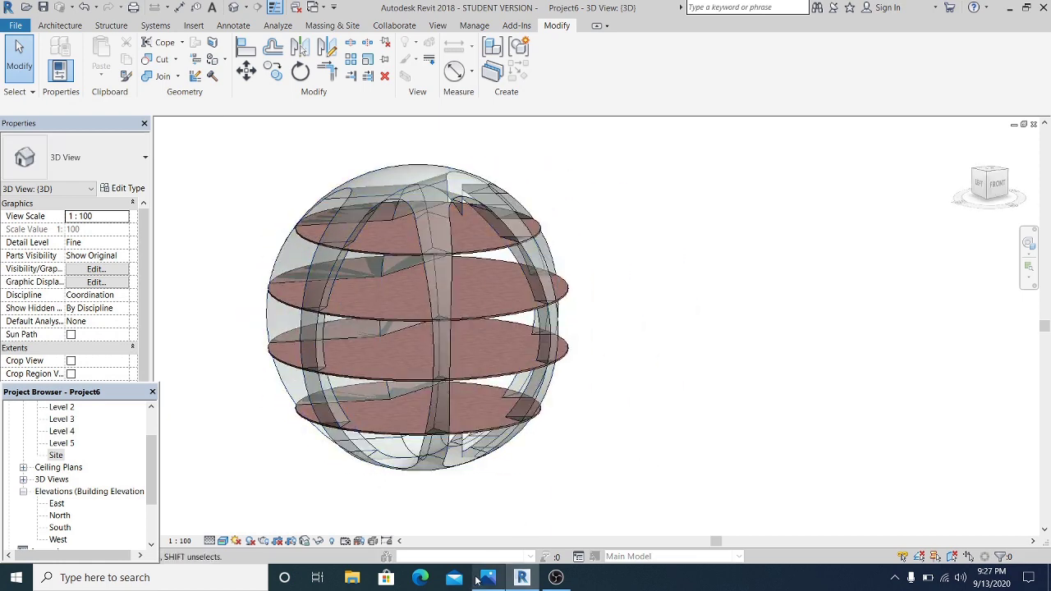
mouse_move(636, 445)
middle_mouse_down()
mouse_move(615, 400)
mouse_move(650, 425)
mouse_move(632, 428)
mouse_move(627, 439)
mouse_move(638, 439)
middle_mouse_up()
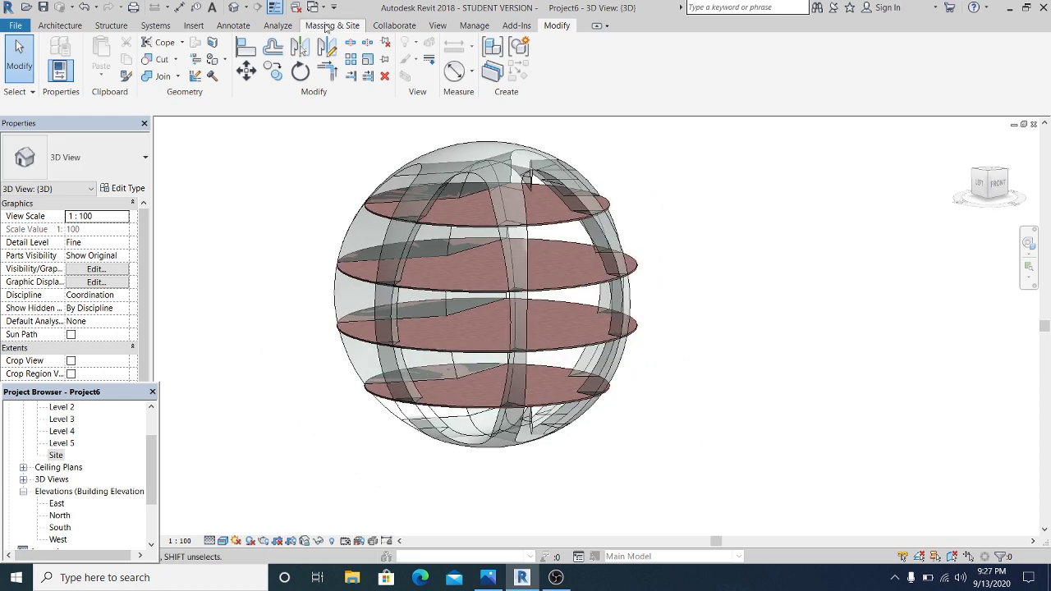
left_click(326, 28)
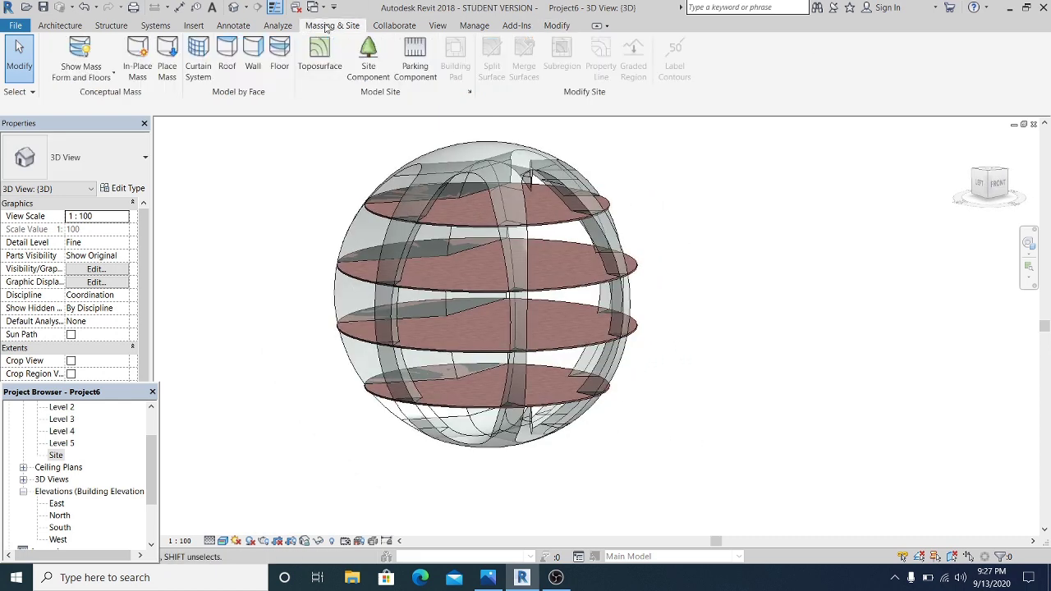
left_click(259, 66)
left_click(123, 188)
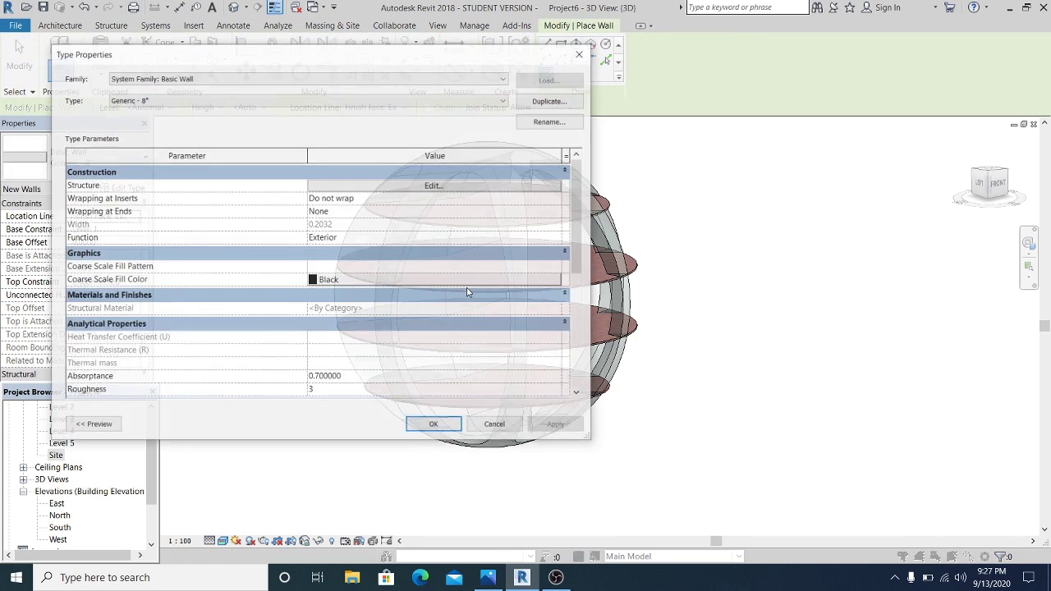
left_click(552, 101)
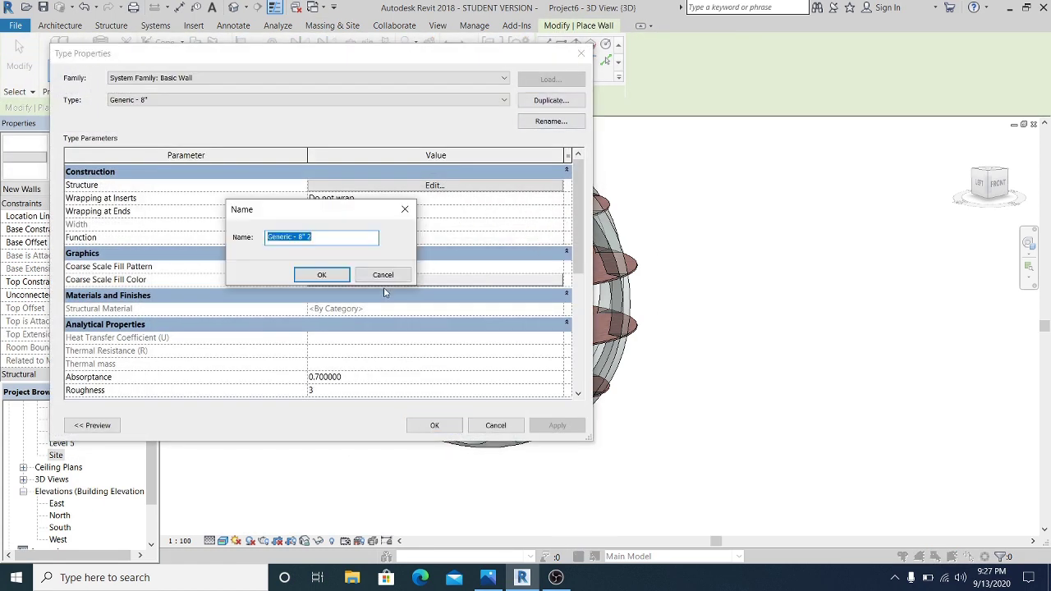
left_click(323, 276)
Step: For the wall's structure layer, duplicate the Glass, Clear Glazing material and name the copy WALL
left_click(407, 186)
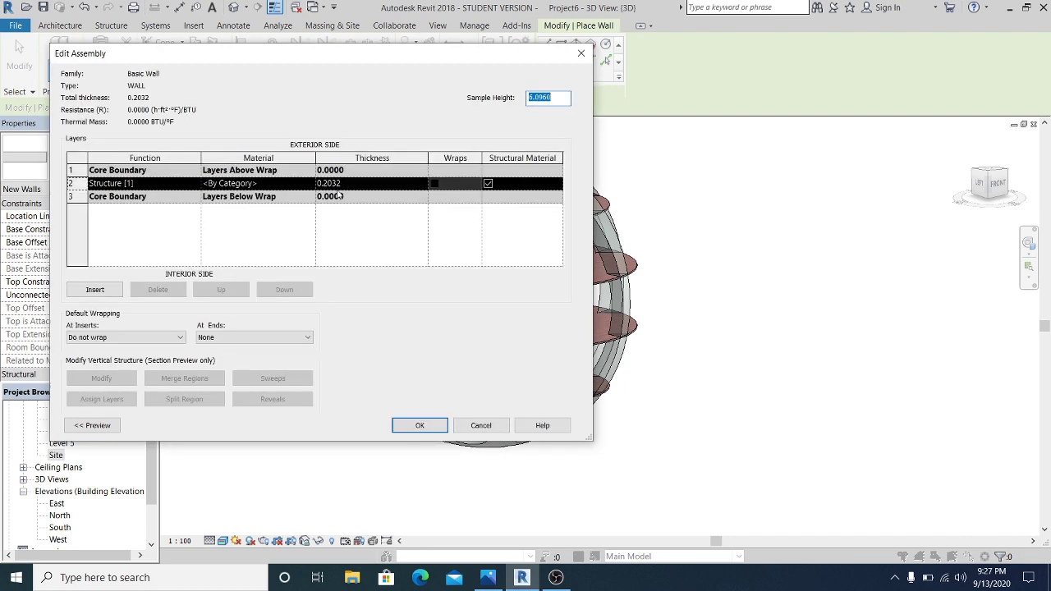
left_click(298, 188)
left_click(310, 182)
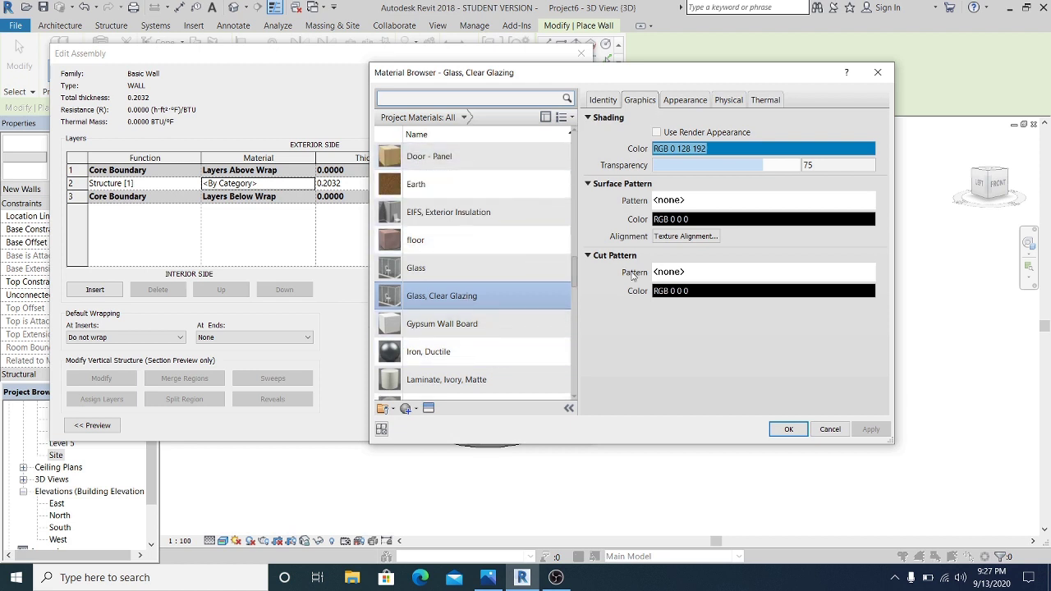
right_click(462, 297)
key("Escape")
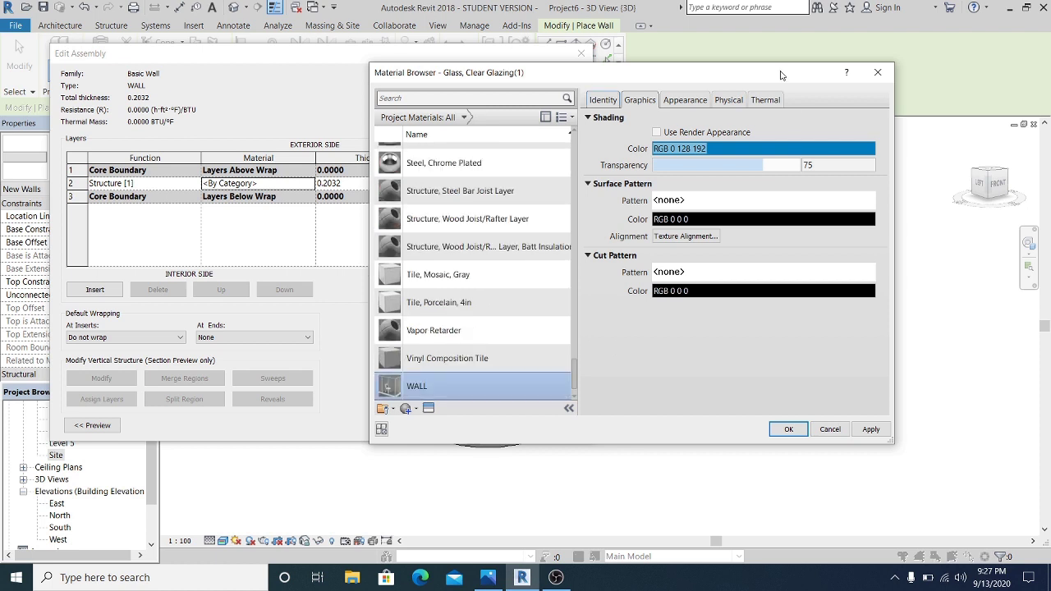
Step: Replace the WALL material's appearance with Chrome - Polished Brushed from the Appearance Library's Metal category
left_click(703, 101)
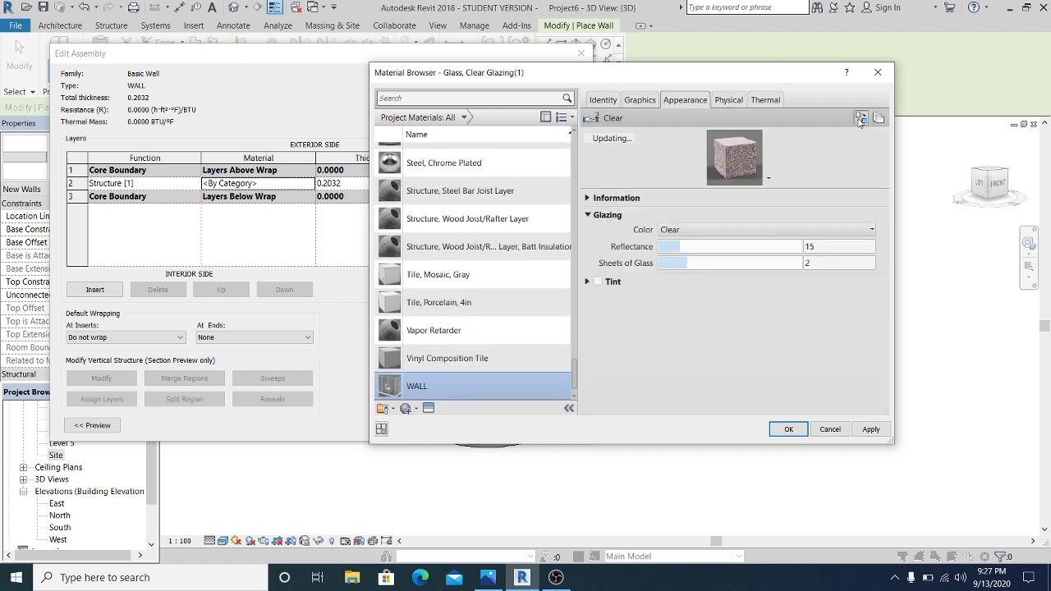
left_click(861, 118)
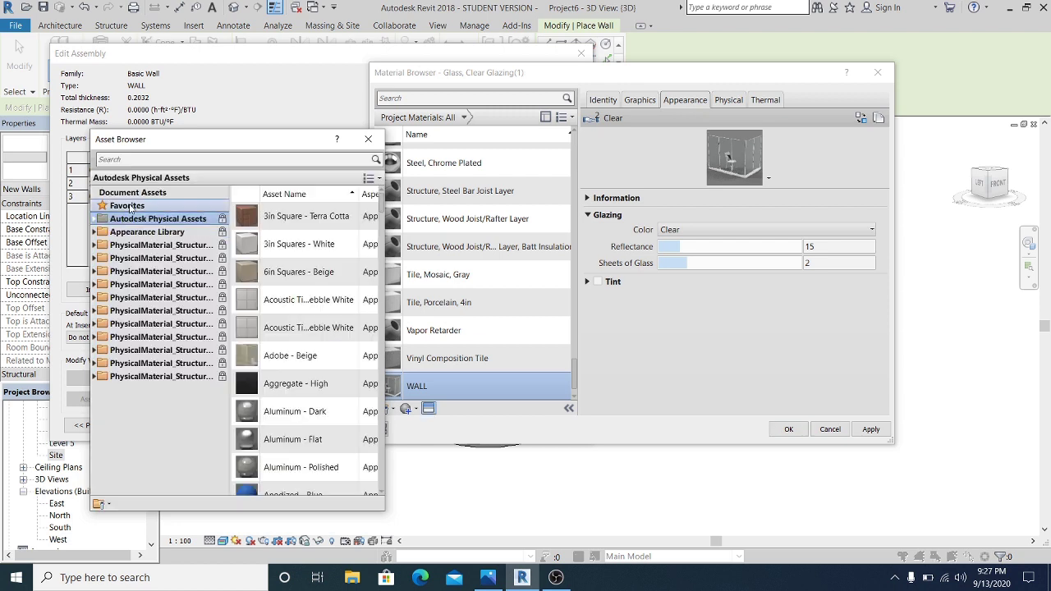
left_click(94, 231)
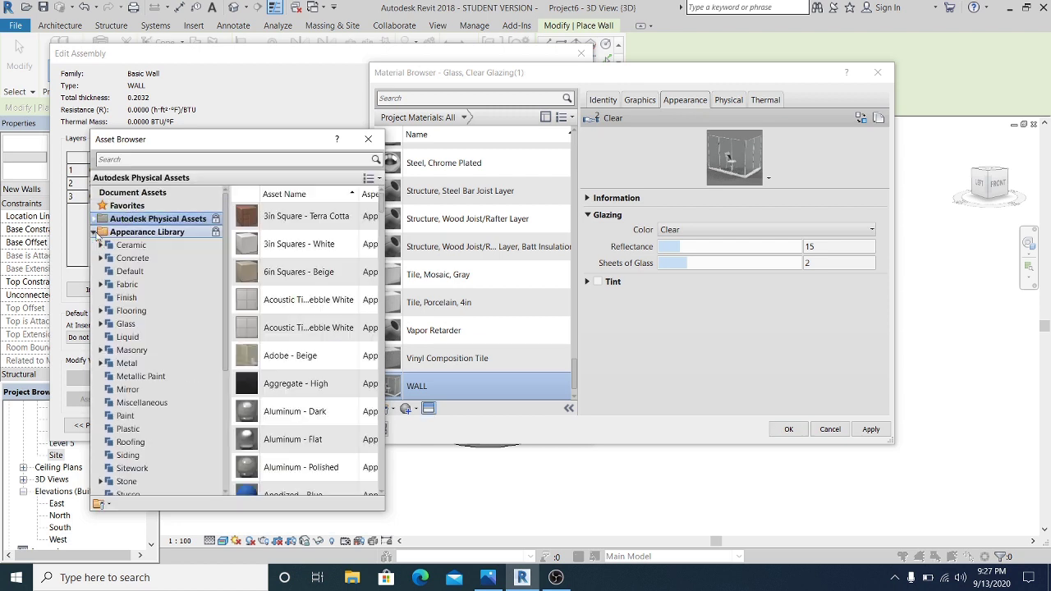
left_click(127, 364)
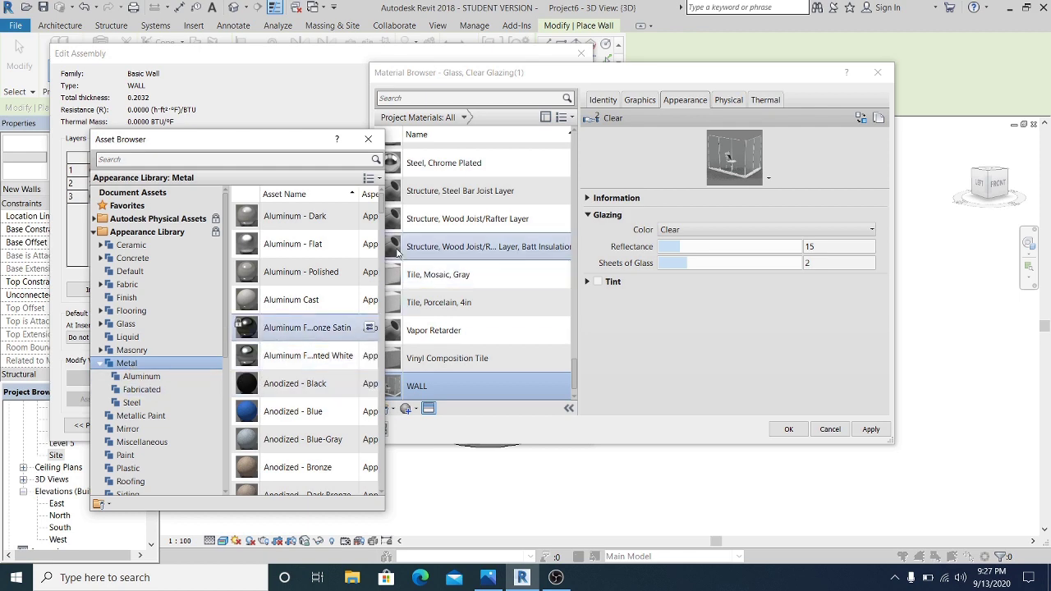
scroll(383, 212, "down", 7)
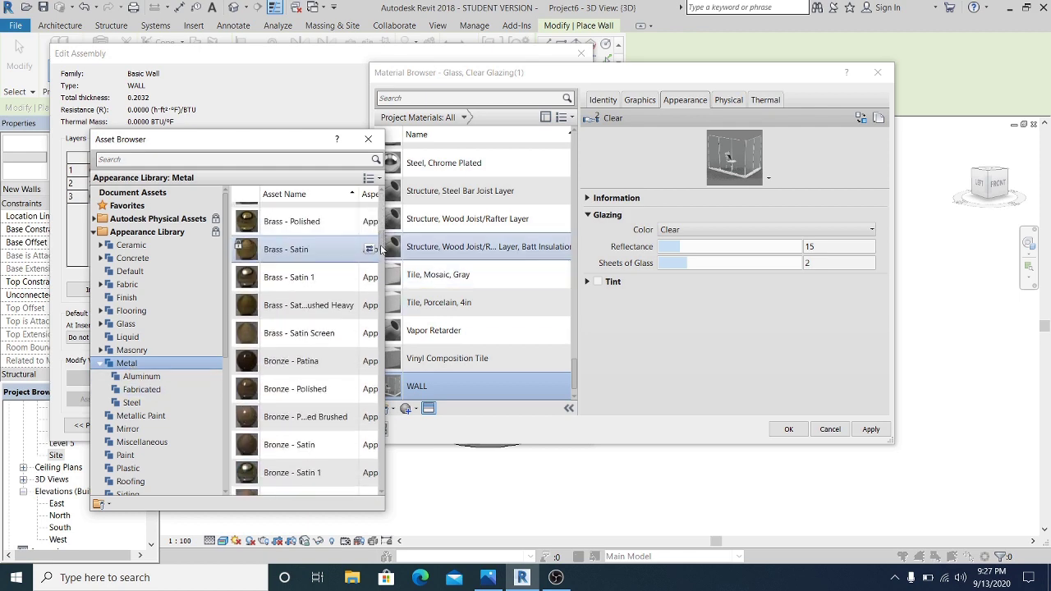
scroll(382, 242, "up", 3)
left_click_drag(381, 238, 381, 276)
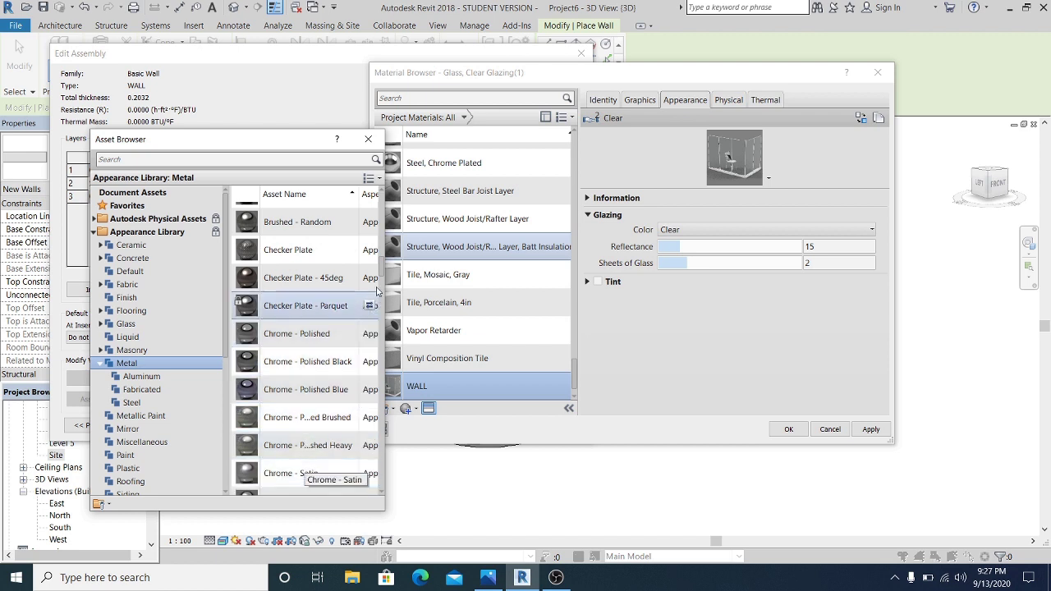
scroll(380, 280, "down", 2)
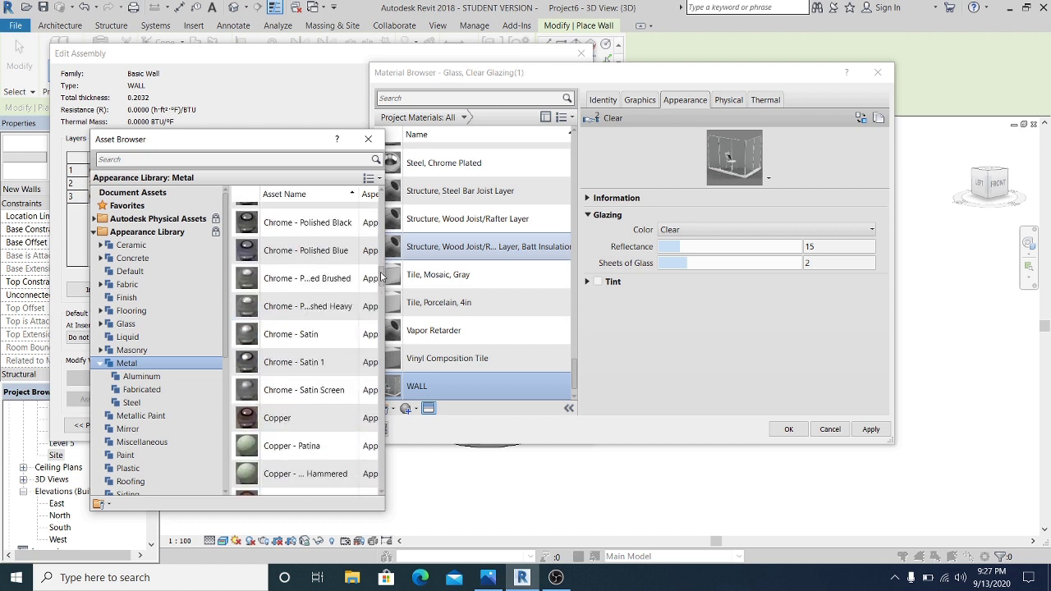
scroll(381, 276, "down", 1)
scroll(383, 275, "up", 2)
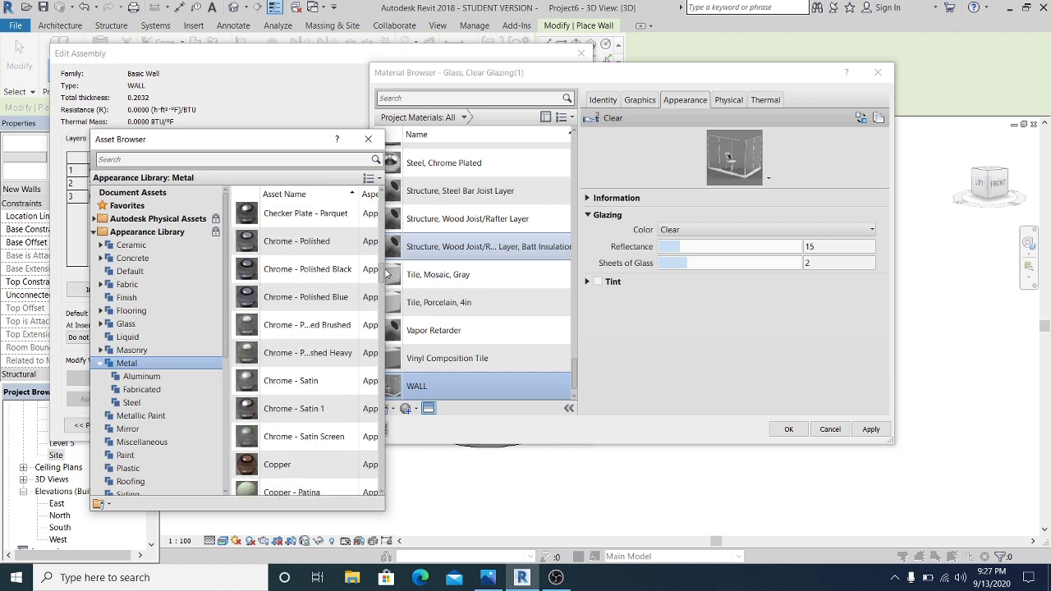
double_click(284, 328)
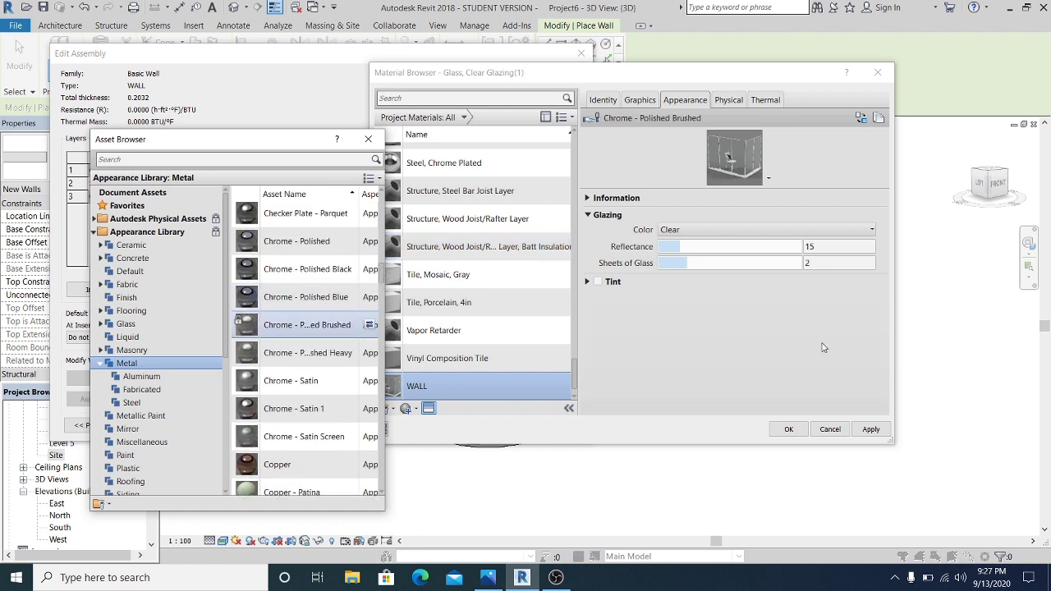
Step: Apply the WALL material to the wall's structure layer and confirm the assembly and type properties
left_click(864, 430)
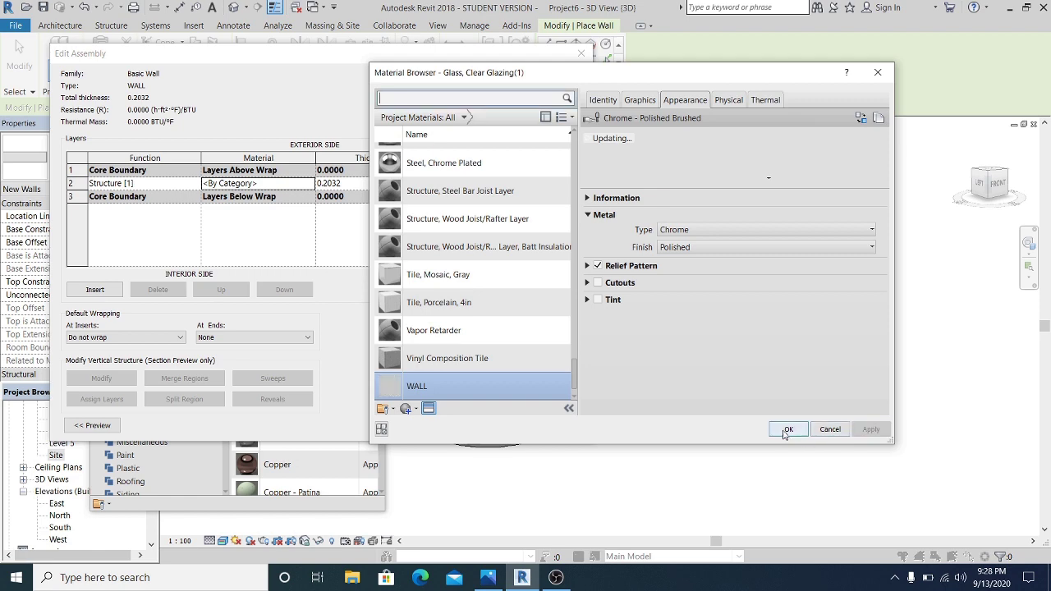
left_click(787, 428)
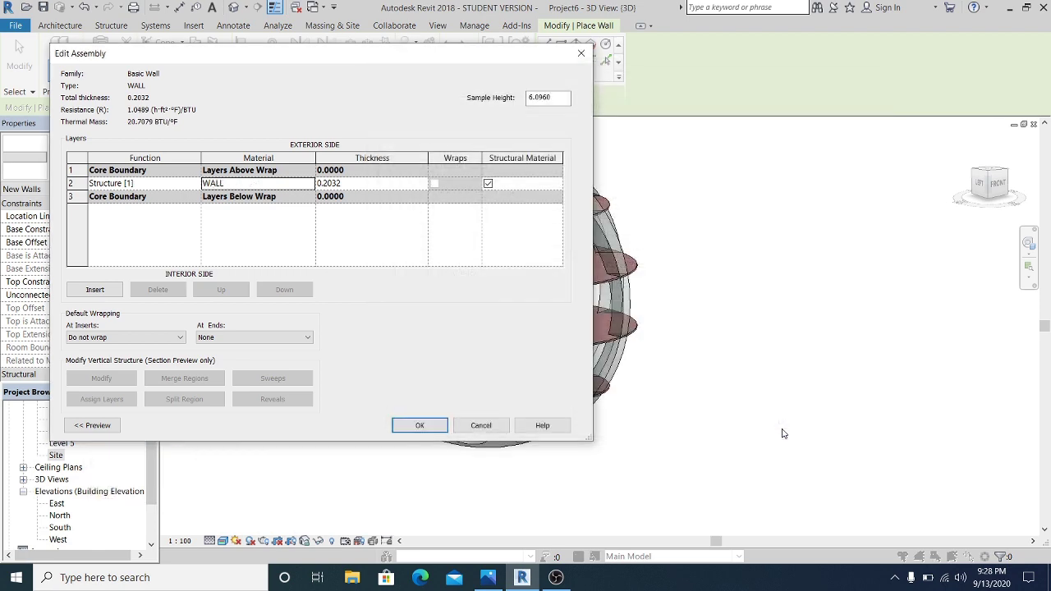
left_click(418, 426)
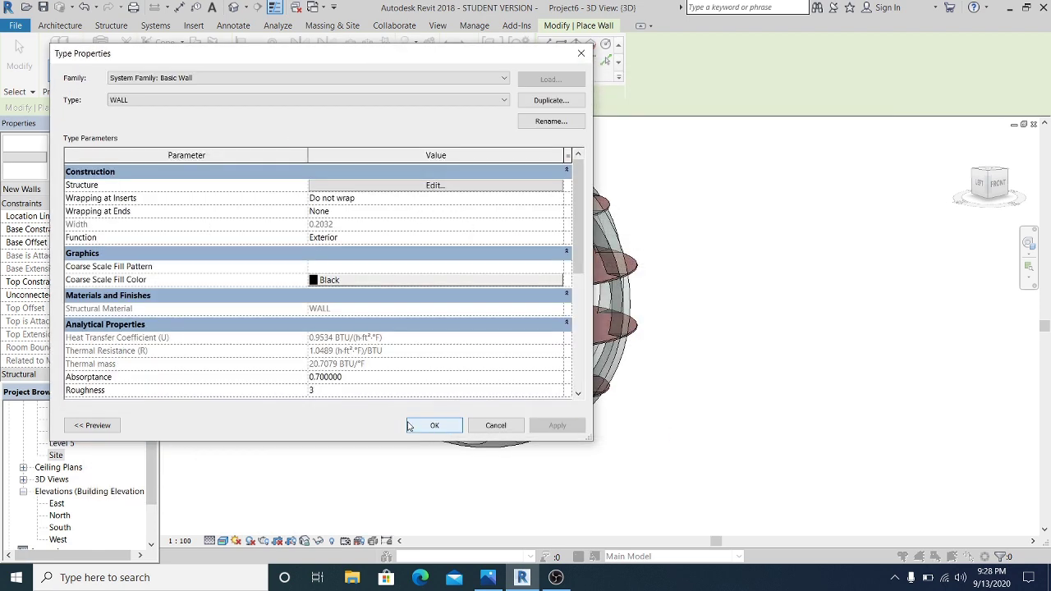
left_click(433, 426)
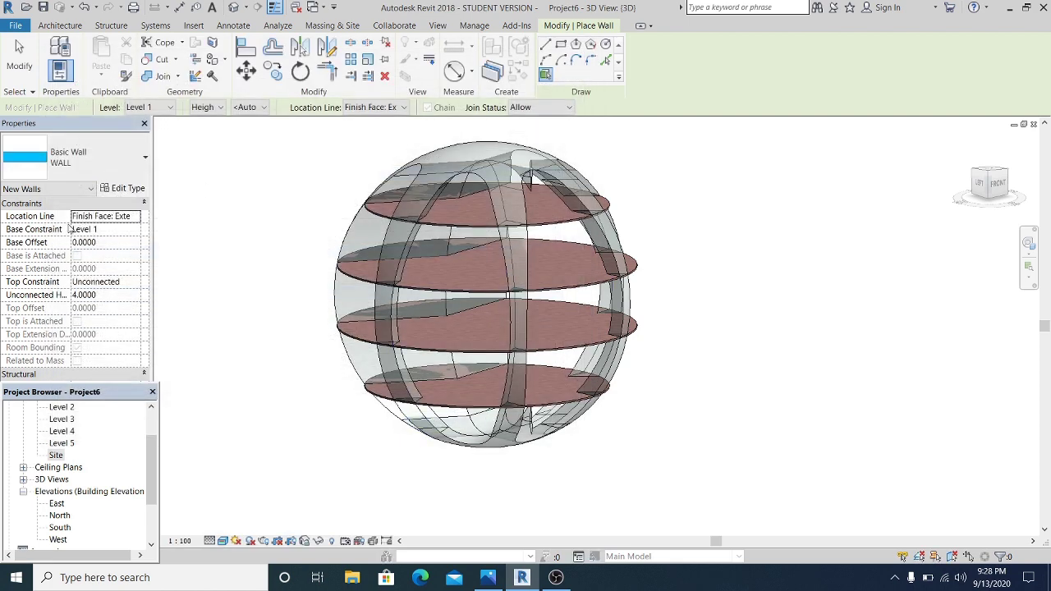
Step: Set the wall location line to Finish Face: Interior and place walls on the sphere's upper and lower outer faces
left_click(135, 217)
left_click(116, 263)
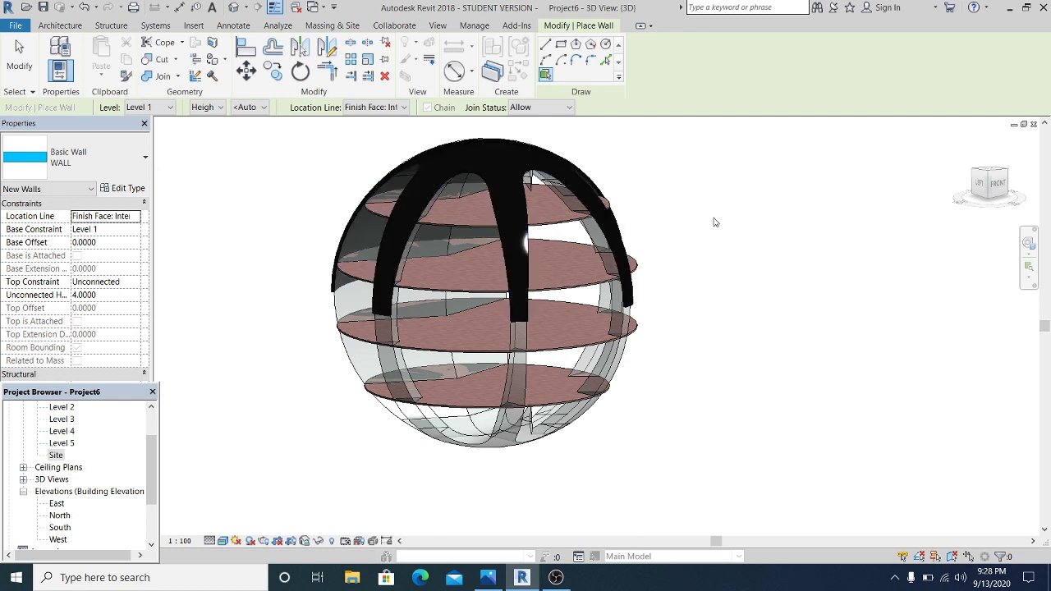
left_click(622, 361)
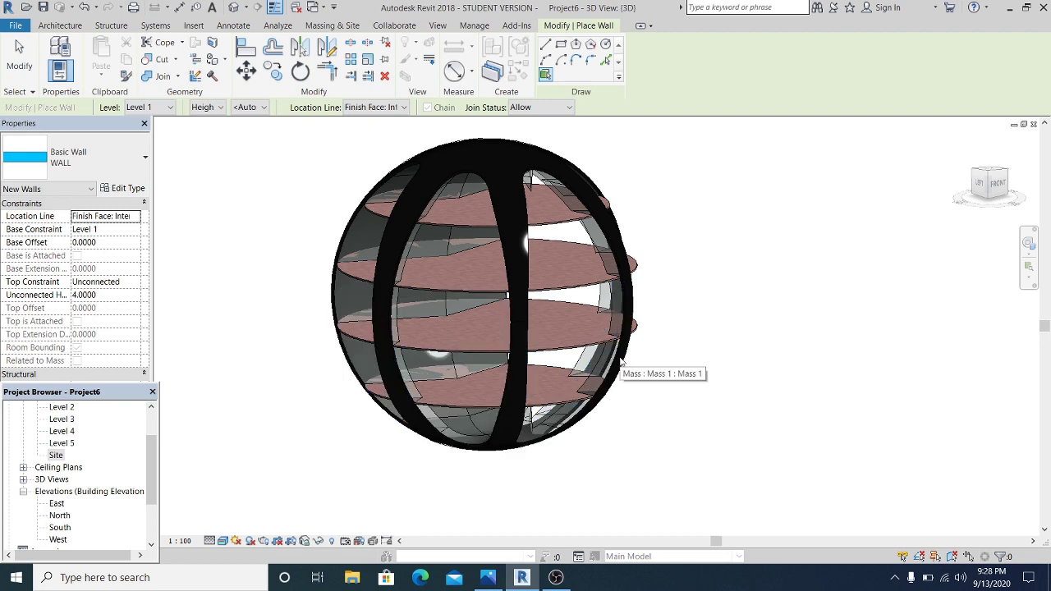
mouse_move(760, 320)
middle_mouse_down("shift")
mouse_move(693, 318)
mouse_move(749, 317)
middle_mouse_up("shift")
scroll(467, 260, "up", 2)
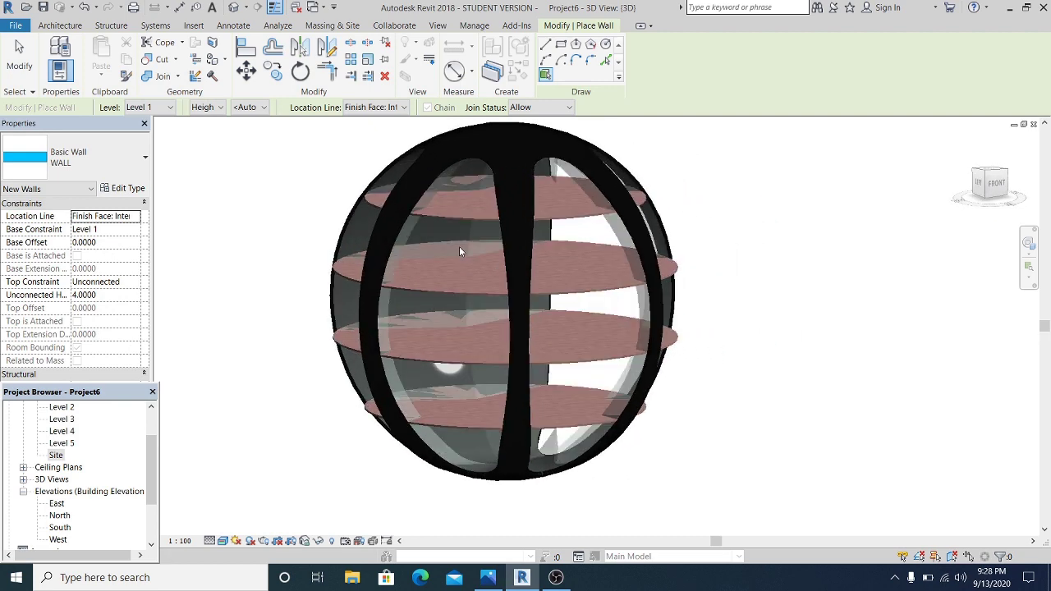
middle_click_drag(489, 298, 456, 259, "shift")
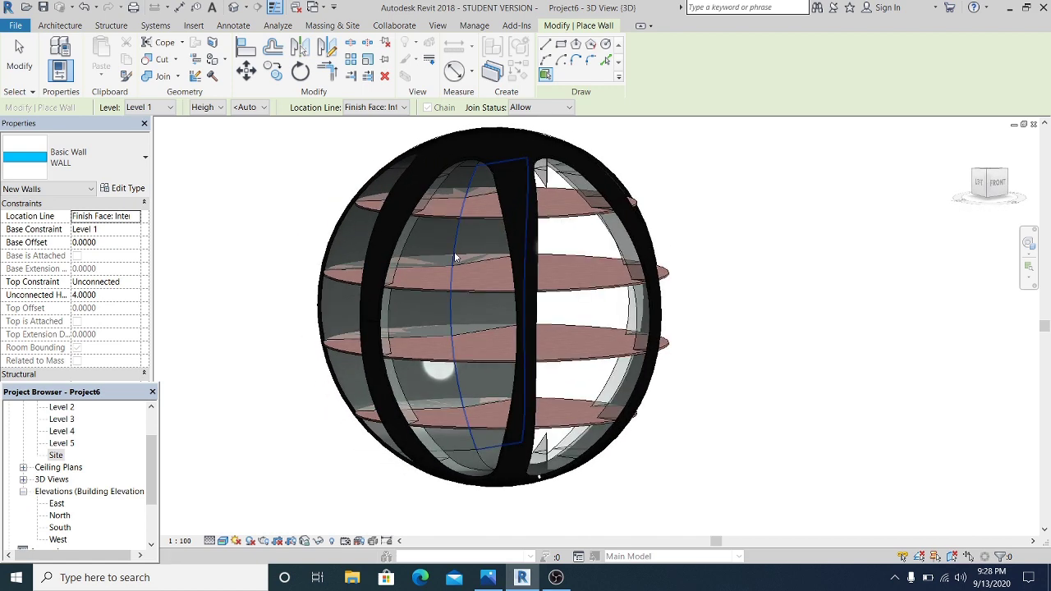
Step: Place a WALL type wall on one flat inner face of the sphere's recess and check it from the side
left_click(456, 260)
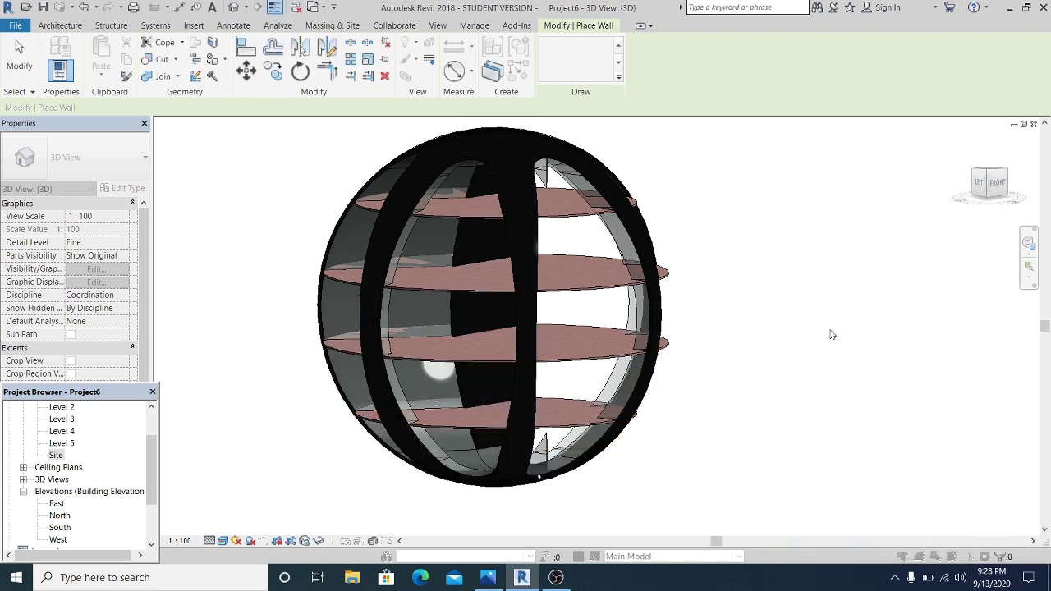
key("Escape")
middle_click_drag(732, 284, 735, 316, "shift")
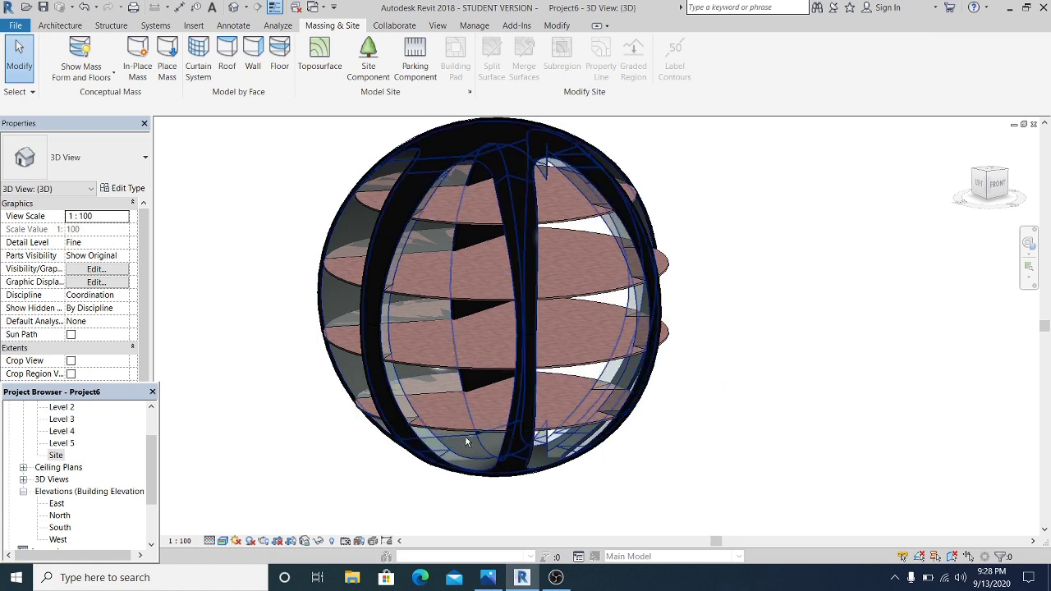
middle_click_drag(462, 436, 469, 279, "shift")
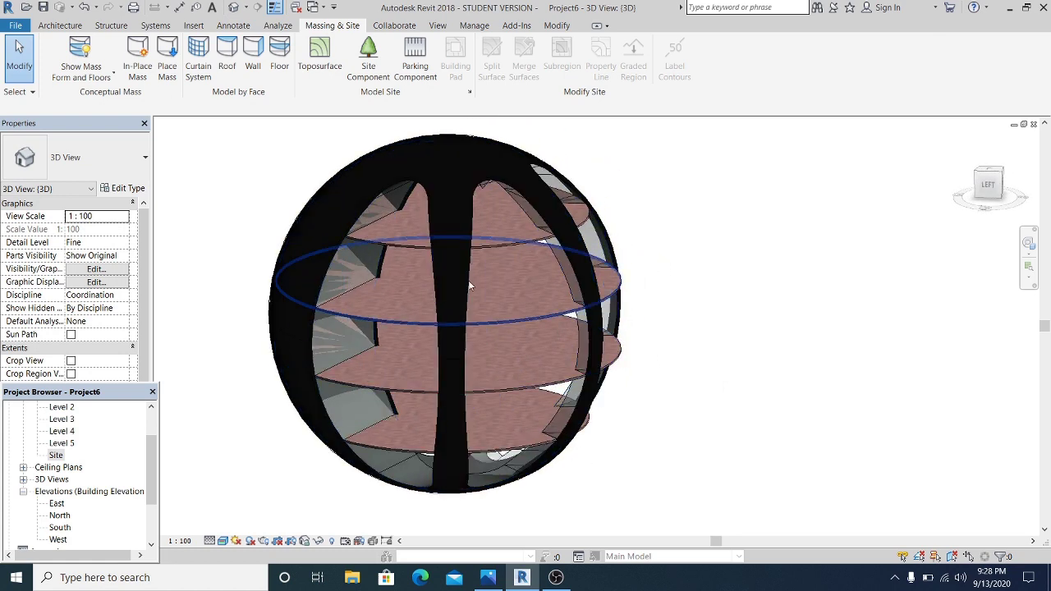
left_click(402, 205)
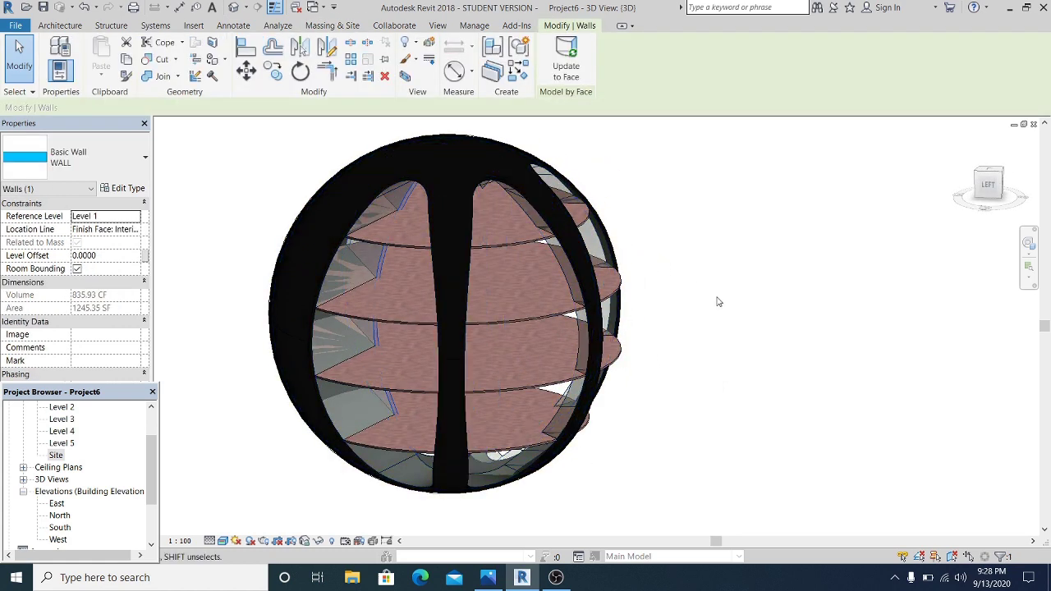
middle_click_drag(718, 301, 748, 331, "shift")
key("Escape")
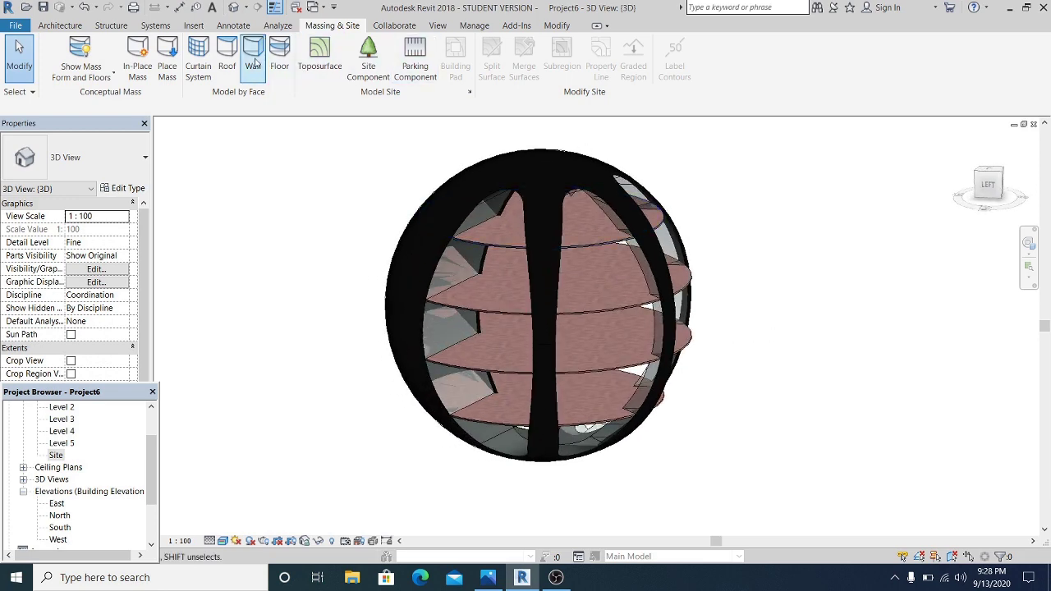
Step: Place another wall by face on the adjoining inner face of the sphere's recess, unjoining the conflicting elements
left_click(255, 61)
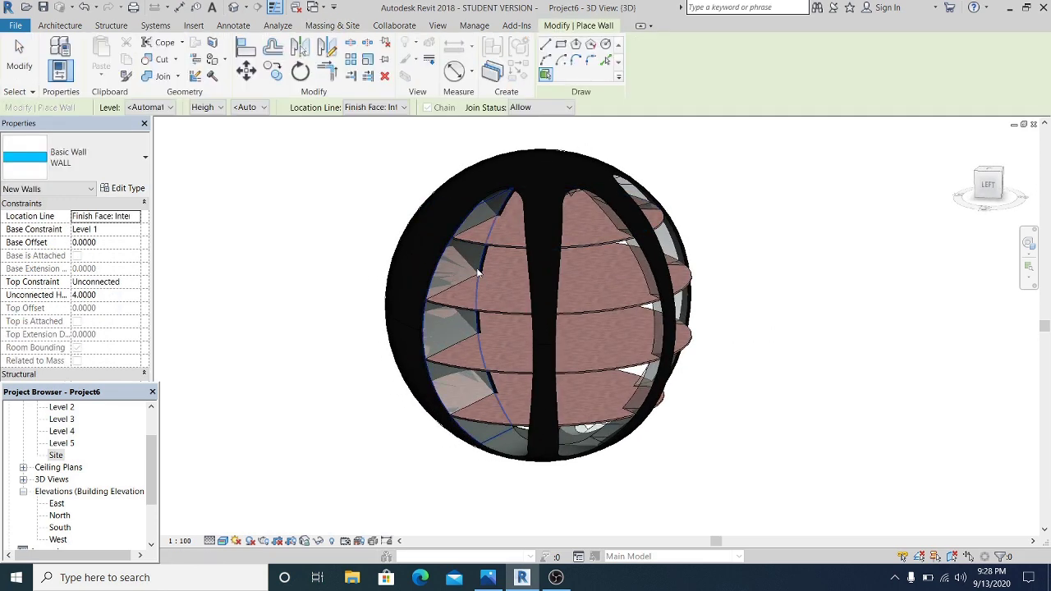
left_click(477, 271)
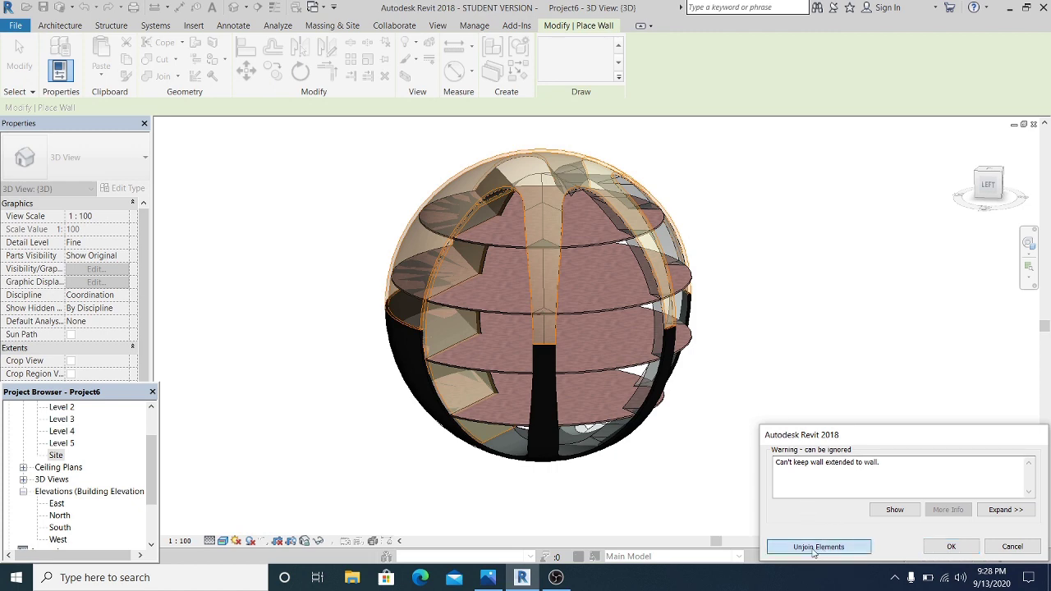
left_click(829, 547)
middle_click_drag(779, 441, 716, 373, "shift")
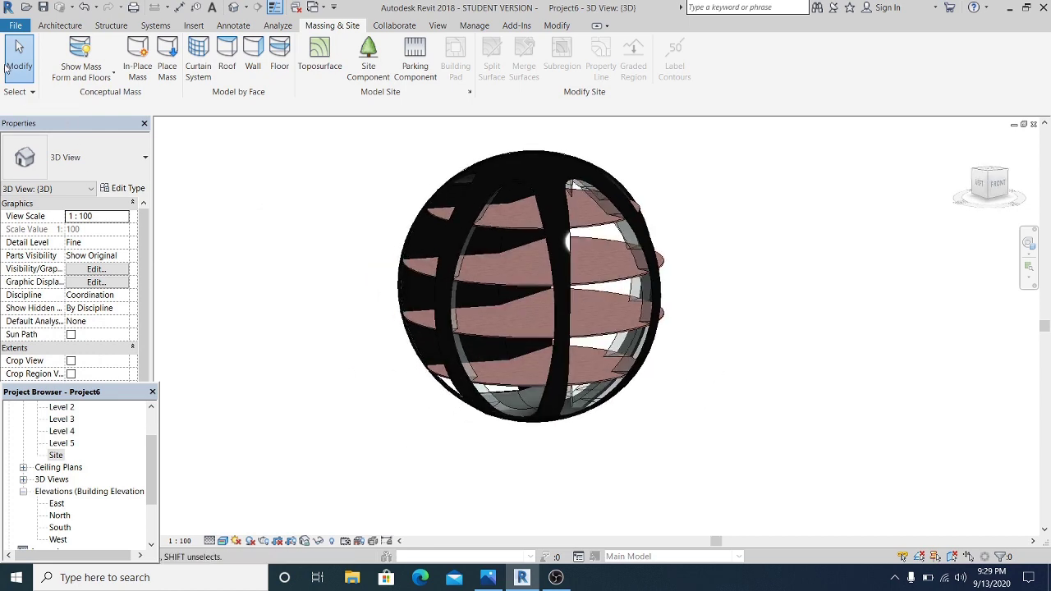
middle_click_drag(641, 386, 713, 434, "shift")
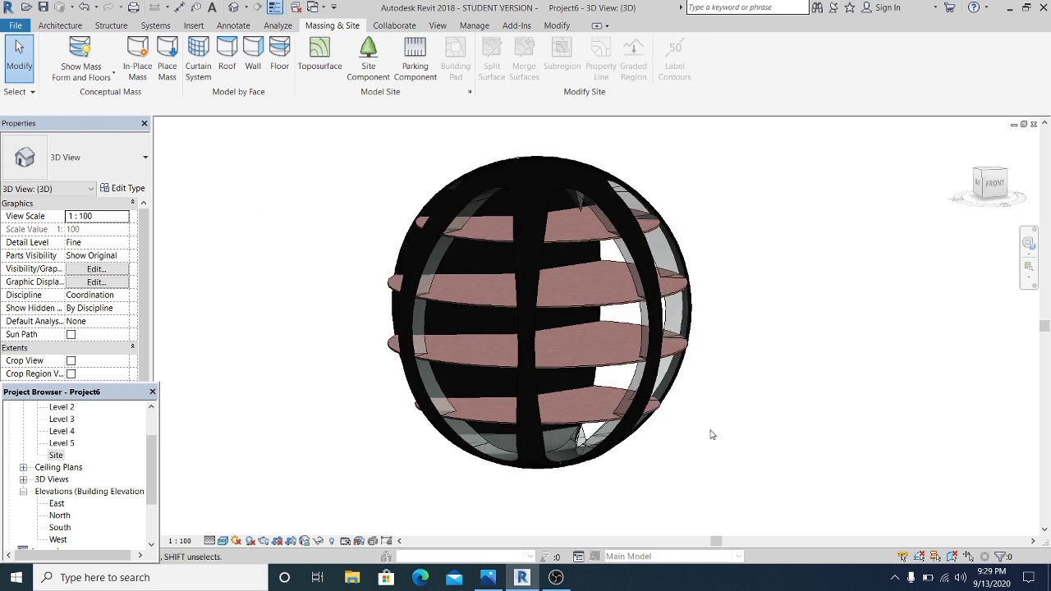
middle_click_drag(721, 446, 688, 374, "shift")
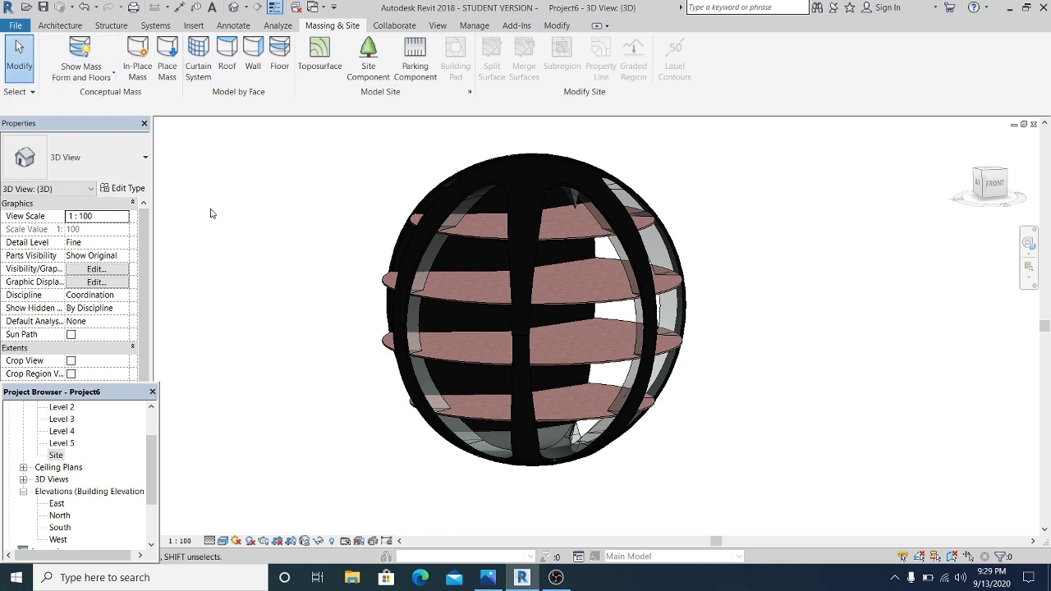
Step: In the Site floor plan, outline a toposurface with eight points at elevation 0.0000 widely surrounding the sphere
double_click(55, 456)
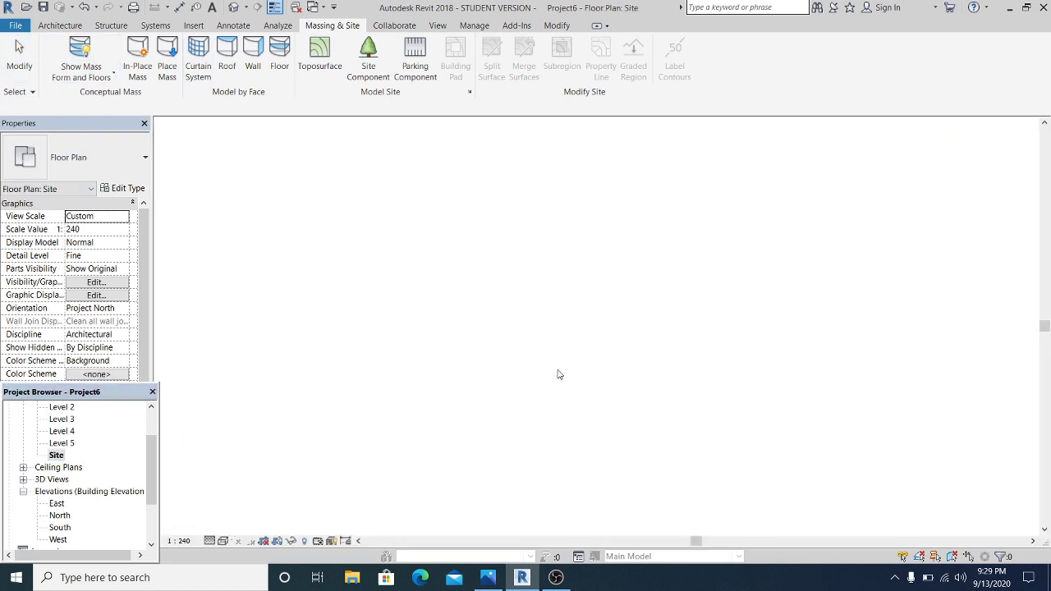
scroll(564, 377, "down", 4)
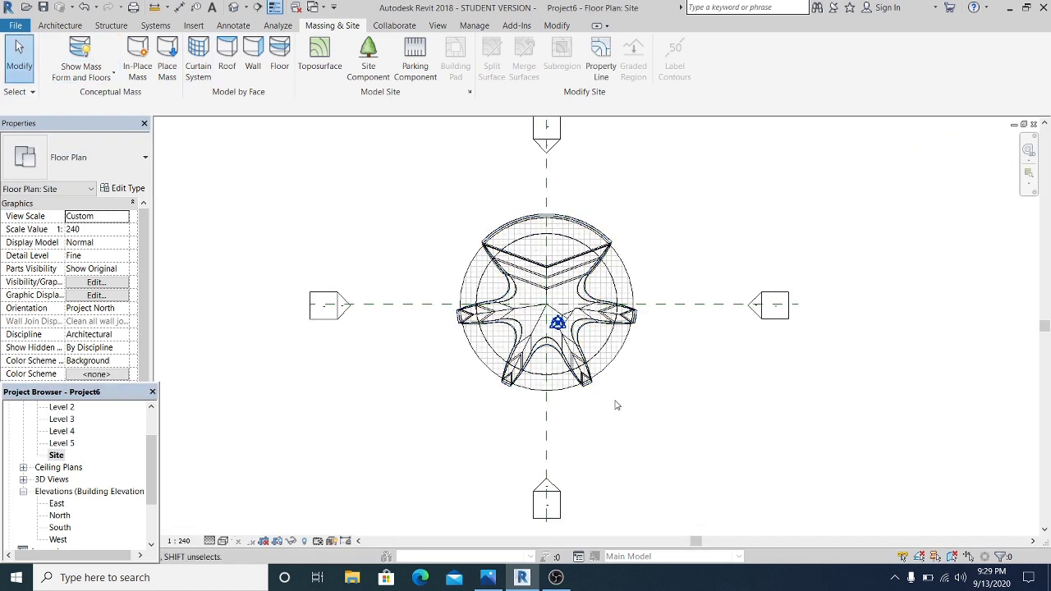
left_click(322, 74)
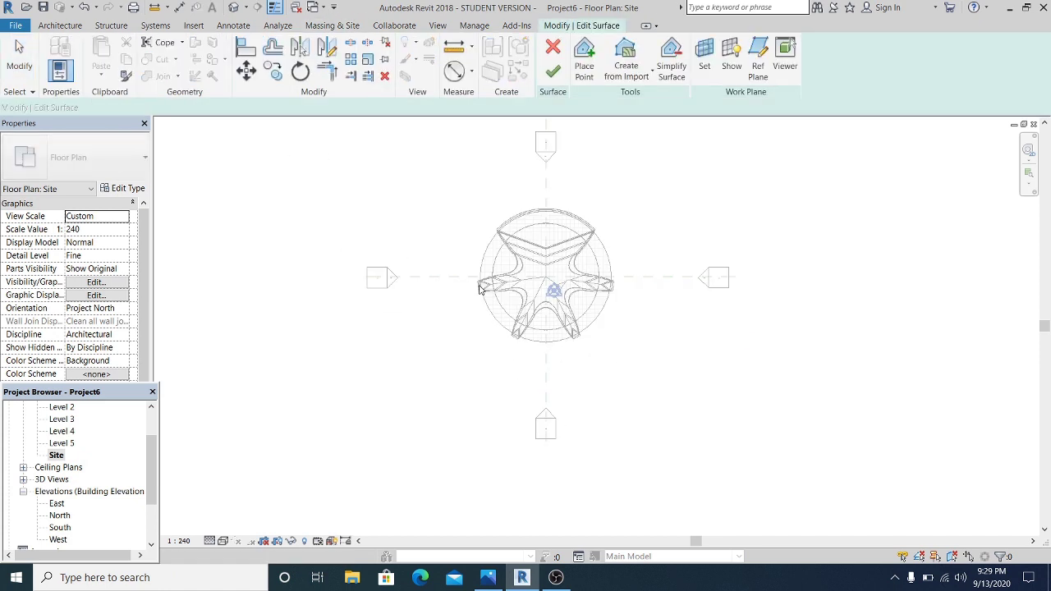
scroll(422, 251, "down", 4)
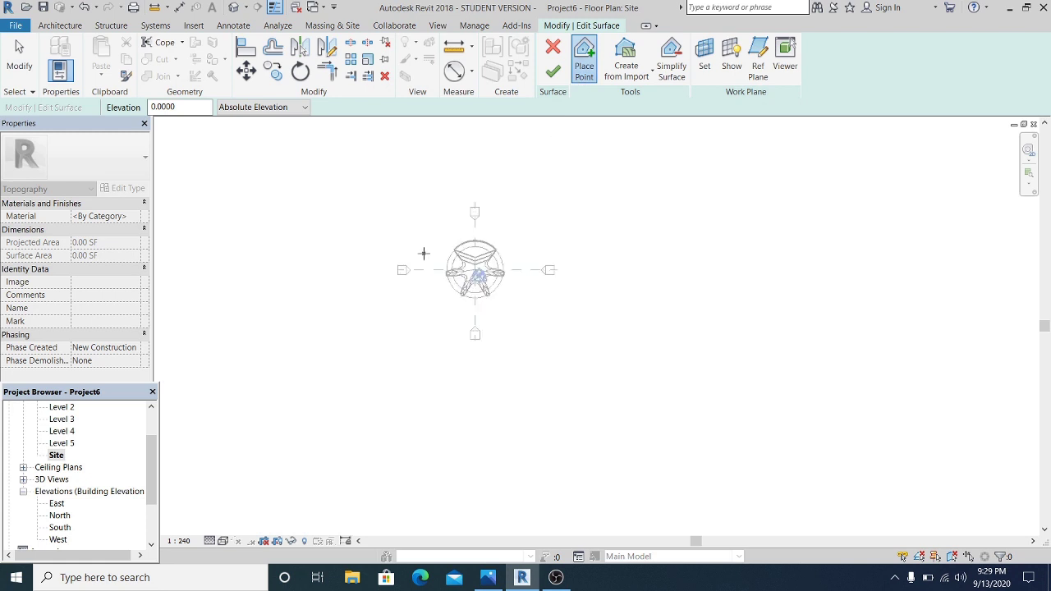
left_click(319, 163)
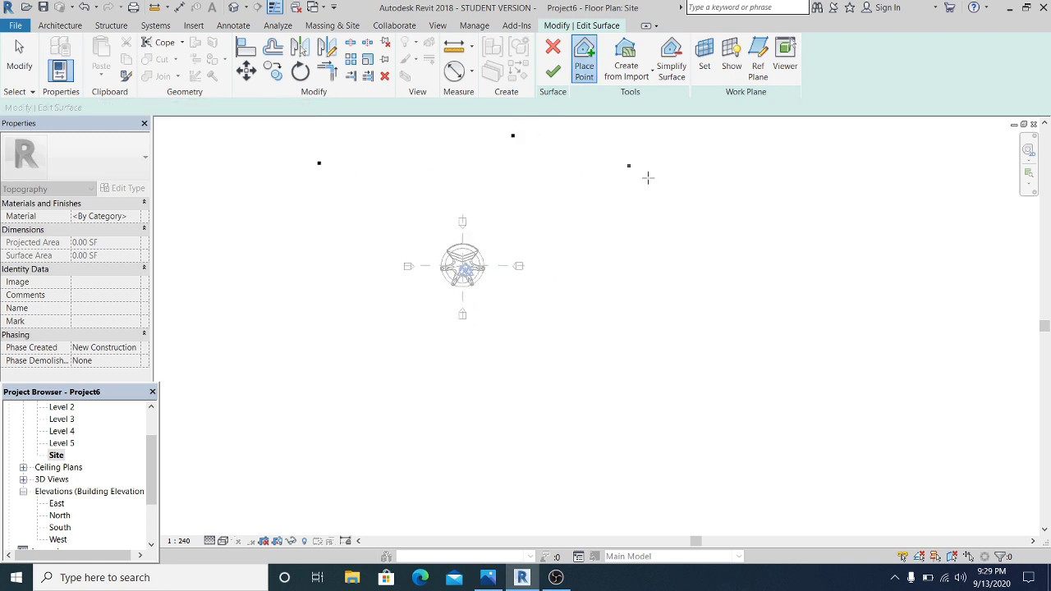
left_click(691, 265)
left_click(654, 365)
left_click(442, 398)
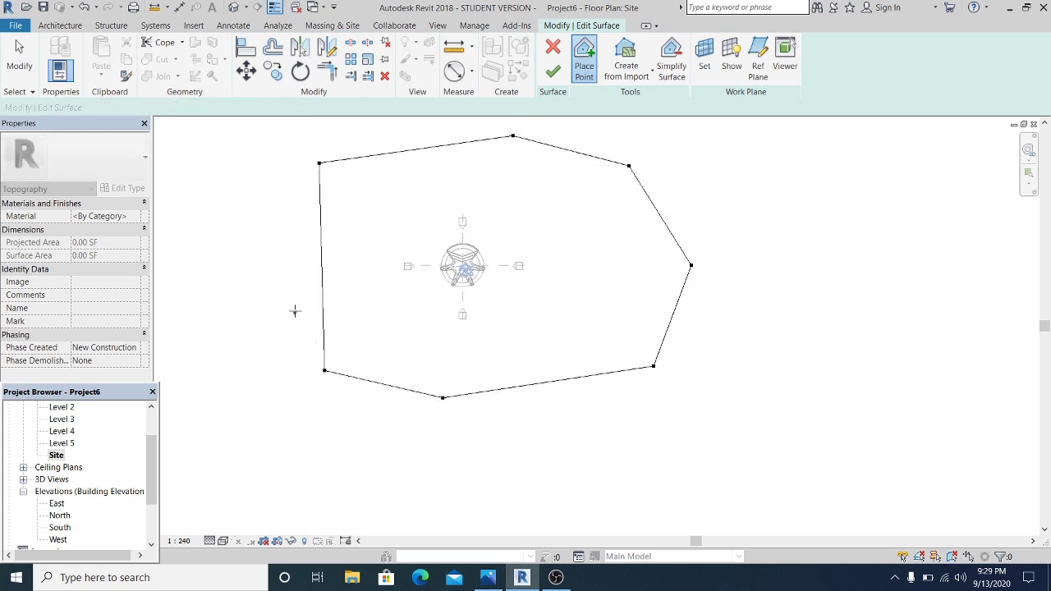
left_click(294, 260)
left_click(18, 58)
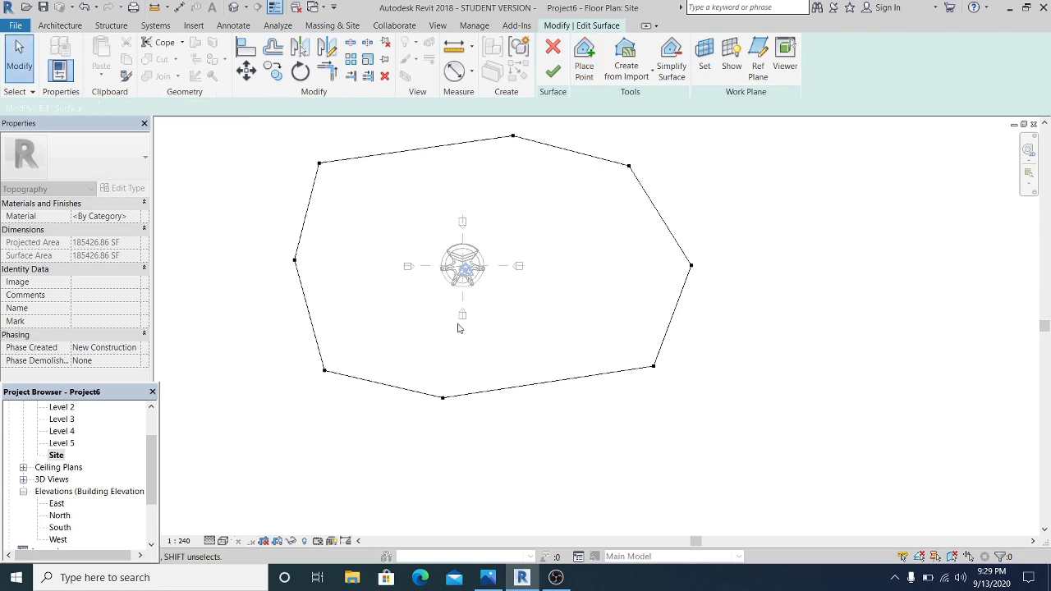
Step: For the toposurface's material, duplicate the WALL material and name the copy WATER
scroll(461, 333, "up", 1)
middle_click_drag(462, 333, 486, 355)
left_click(129, 216)
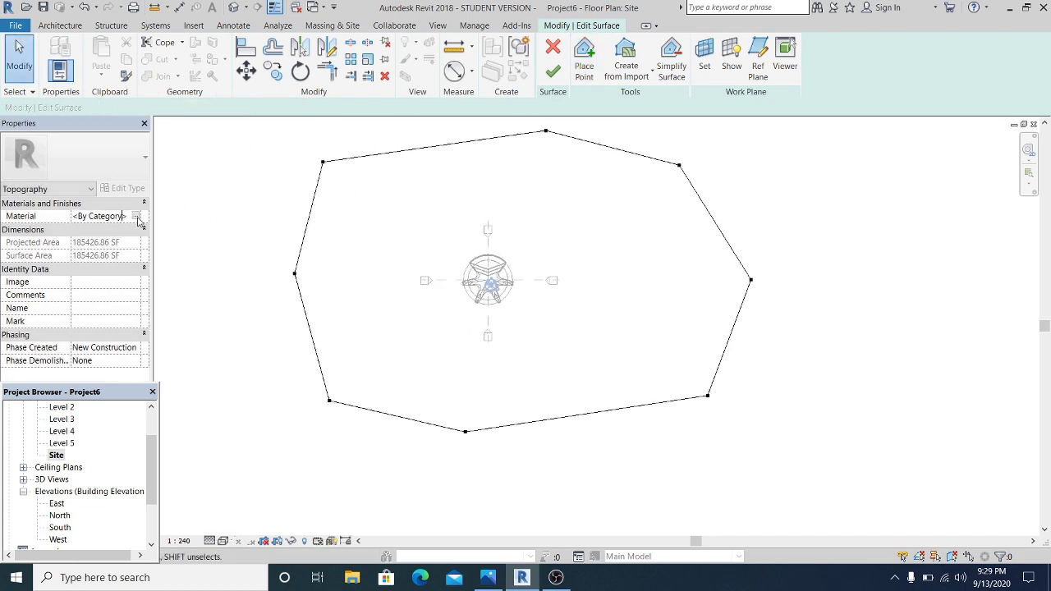
left_click(137, 216)
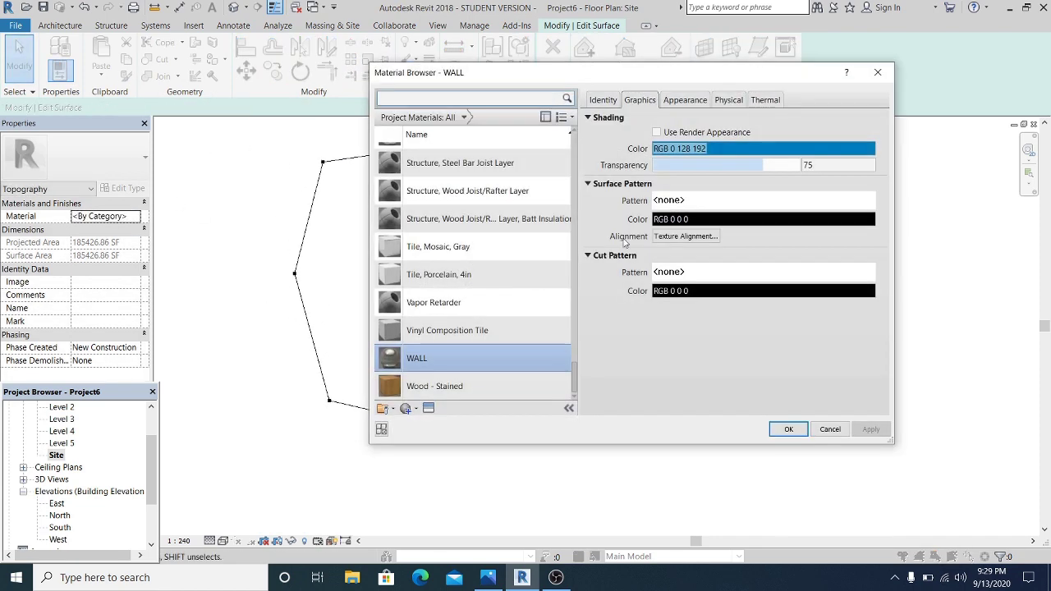
right_click(421, 358)
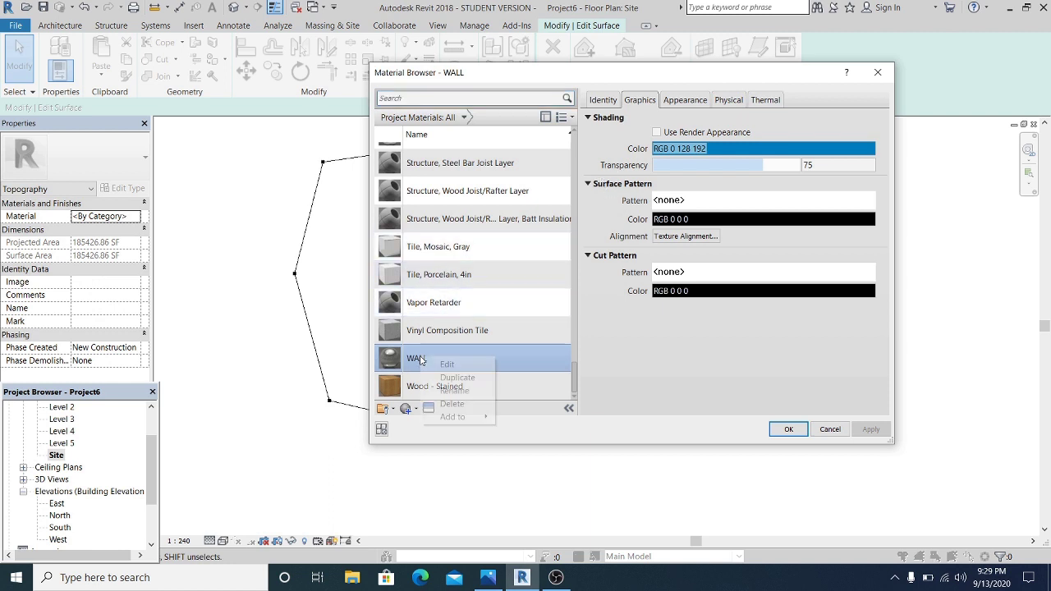
left_click(444, 378)
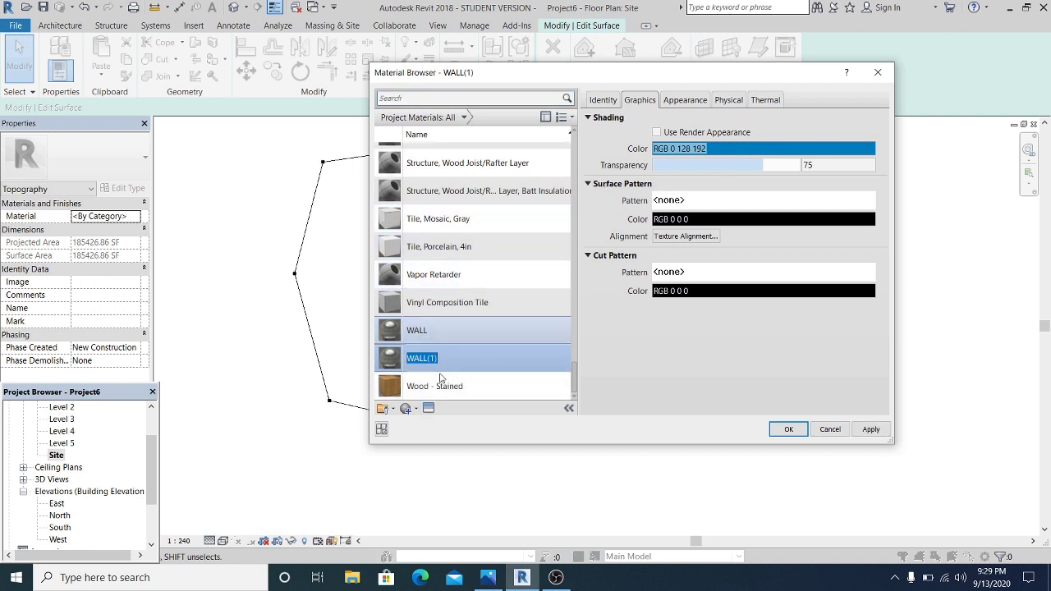
type("WATER")
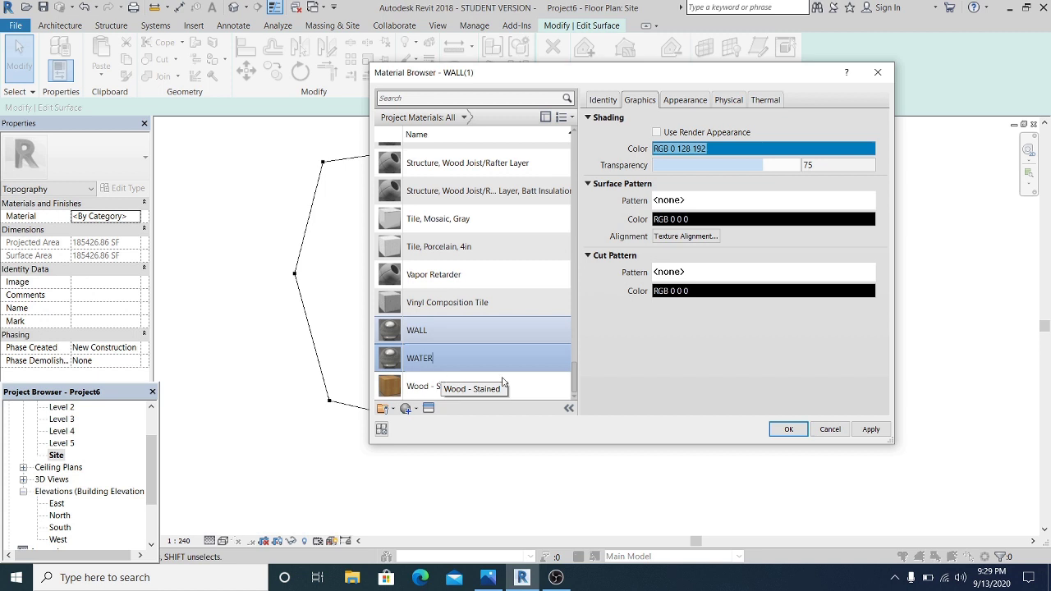
left_click(661, 386)
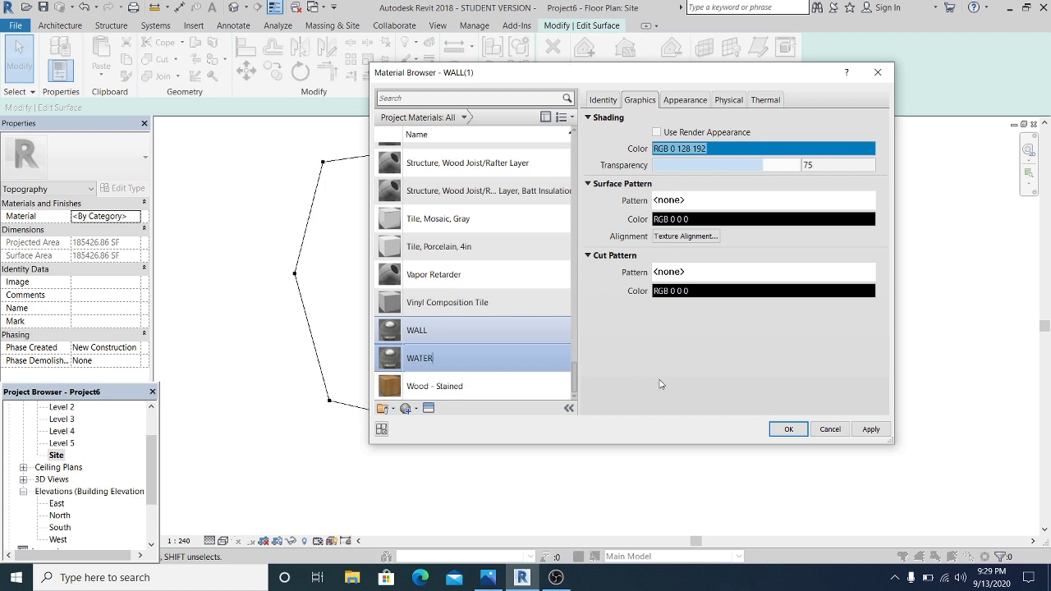
Step: Replace the WATER material's appearance with Swimming Pool from the Appearance Library's Liquid category
left_click(684, 104)
left_click(861, 118)
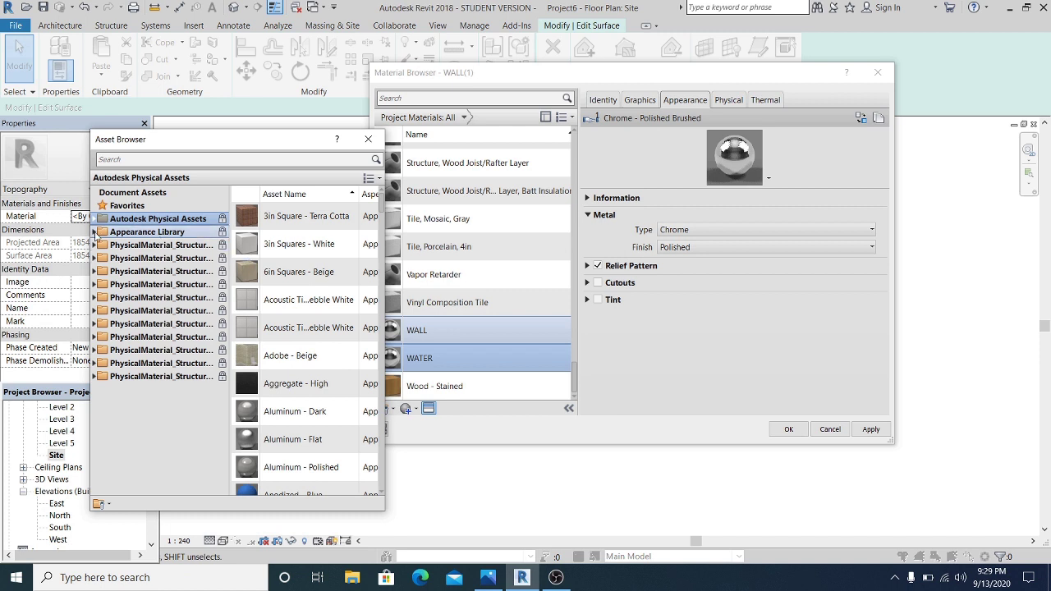
left_click(95, 231)
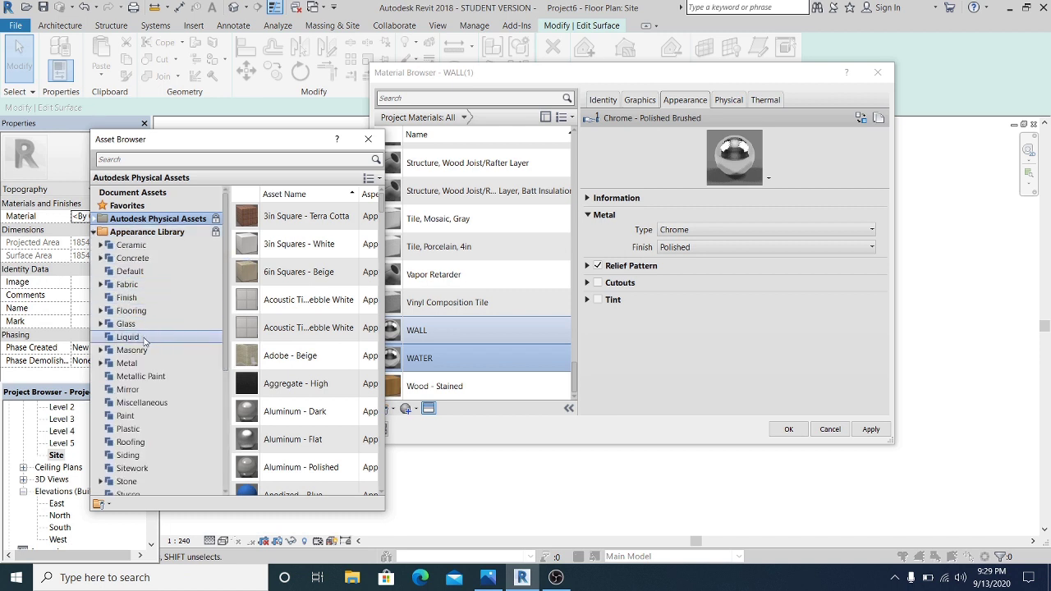
left_click(146, 337)
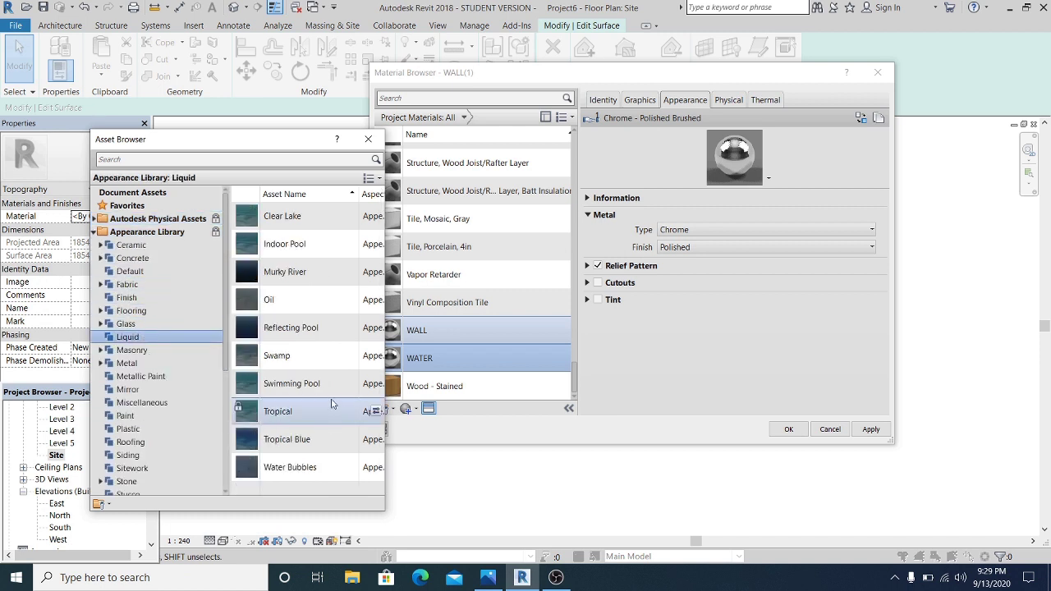
double_click(304, 386)
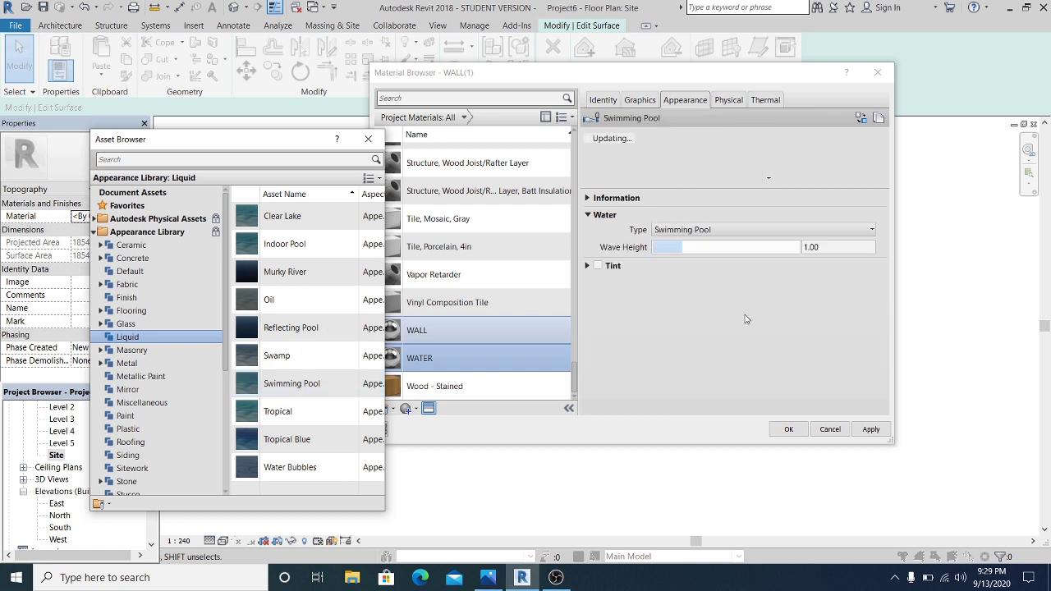
Step: Set the water type to Generic Stream/River with wave height 2.52, apply the material and finish the toposurface
left_click(743, 237)
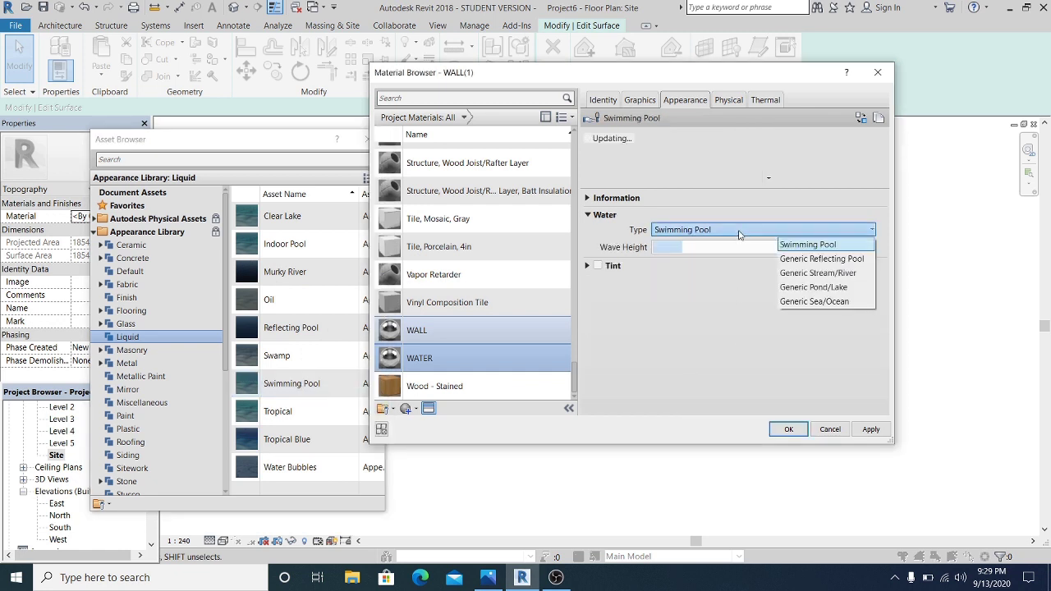
left_click(832, 275)
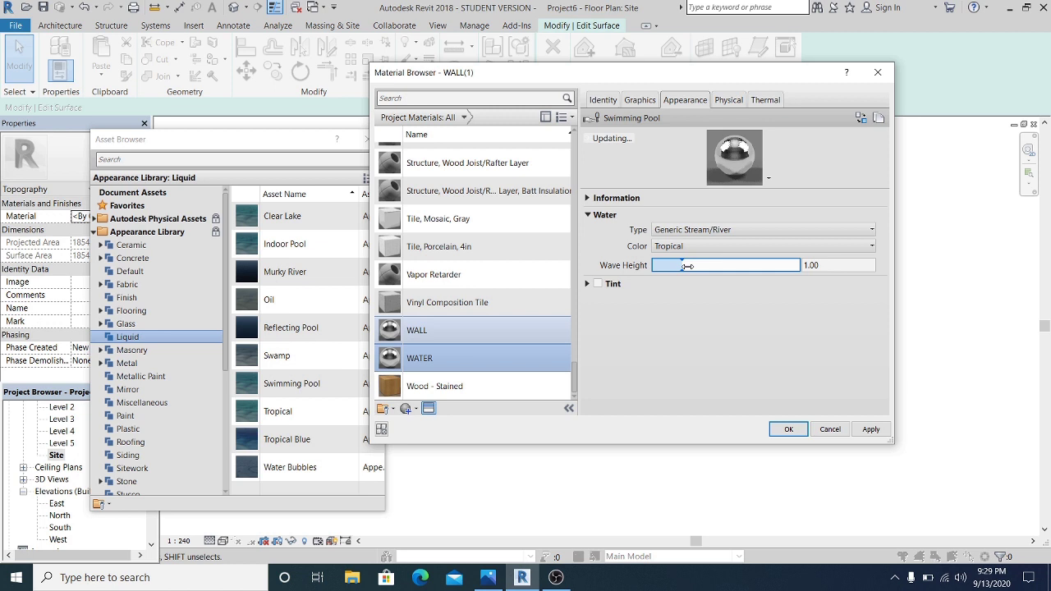
left_click_drag(687, 266, 728, 268)
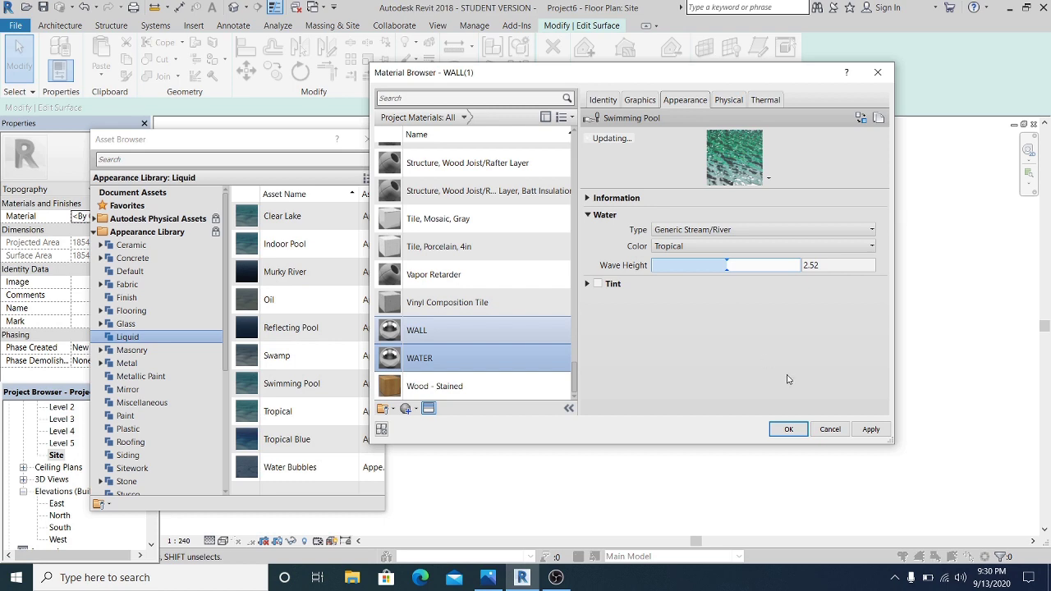
left_click(788, 428)
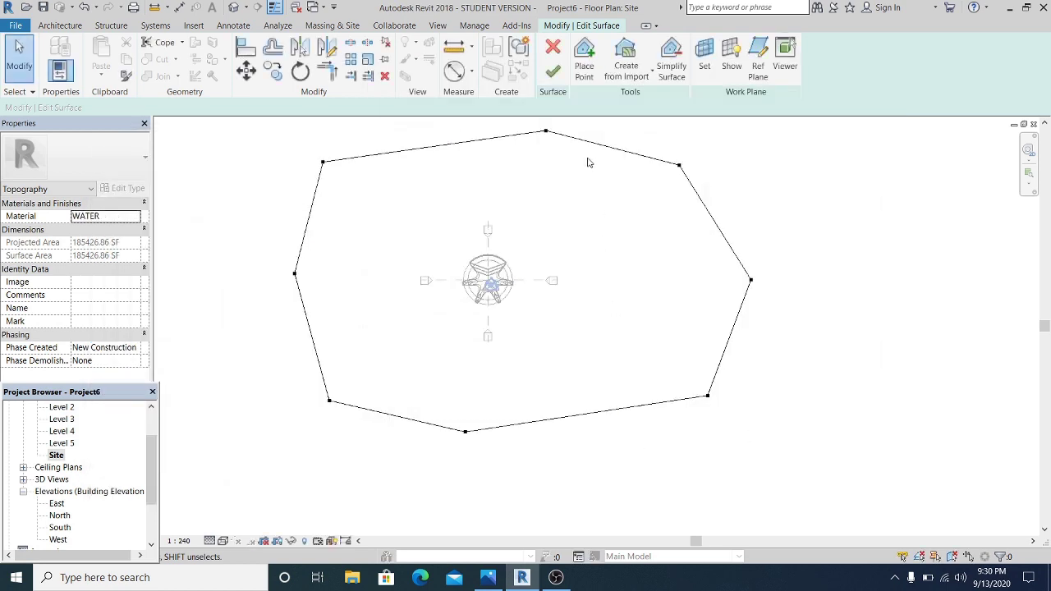
left_click(552, 72)
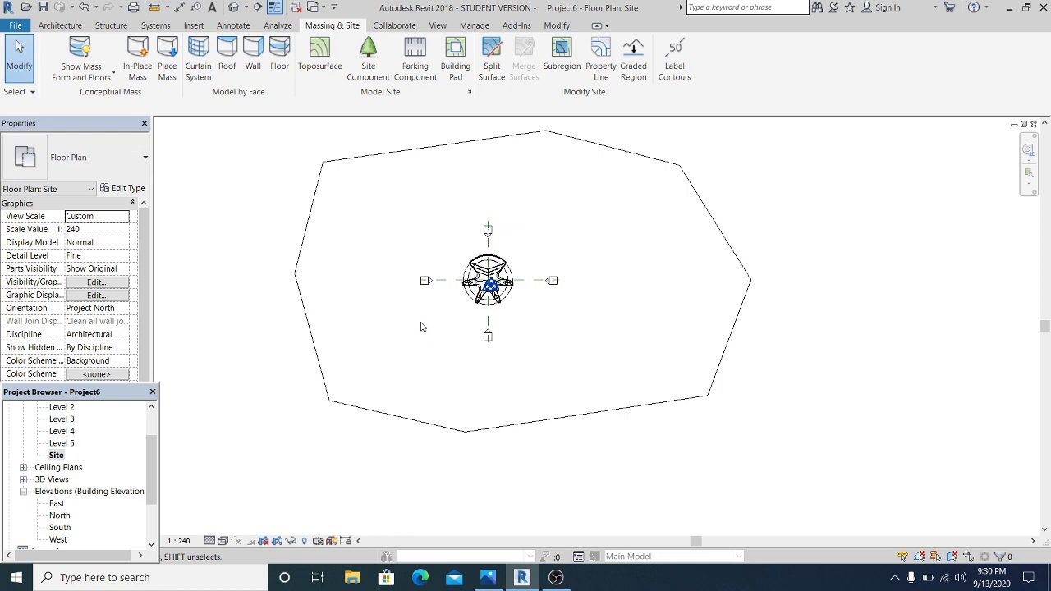
Step: Open the default 3D view and start editing the sphere mass in place
scroll(435, 345, "up", 3)
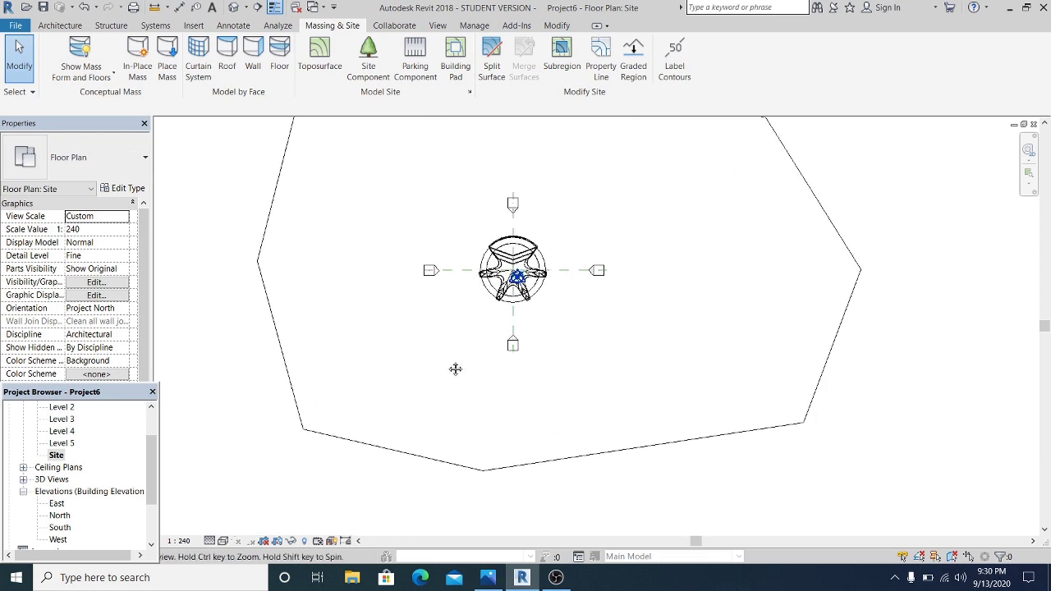
left_click(234, 7)
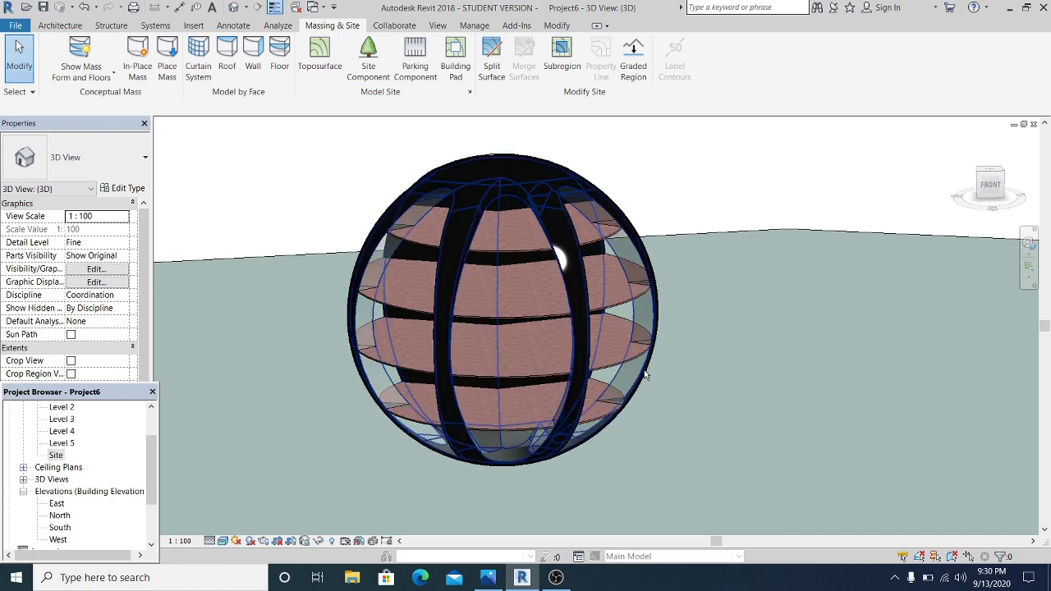
middle_click_drag(645, 374, 635, 334, "shift")
left_click(637, 331)
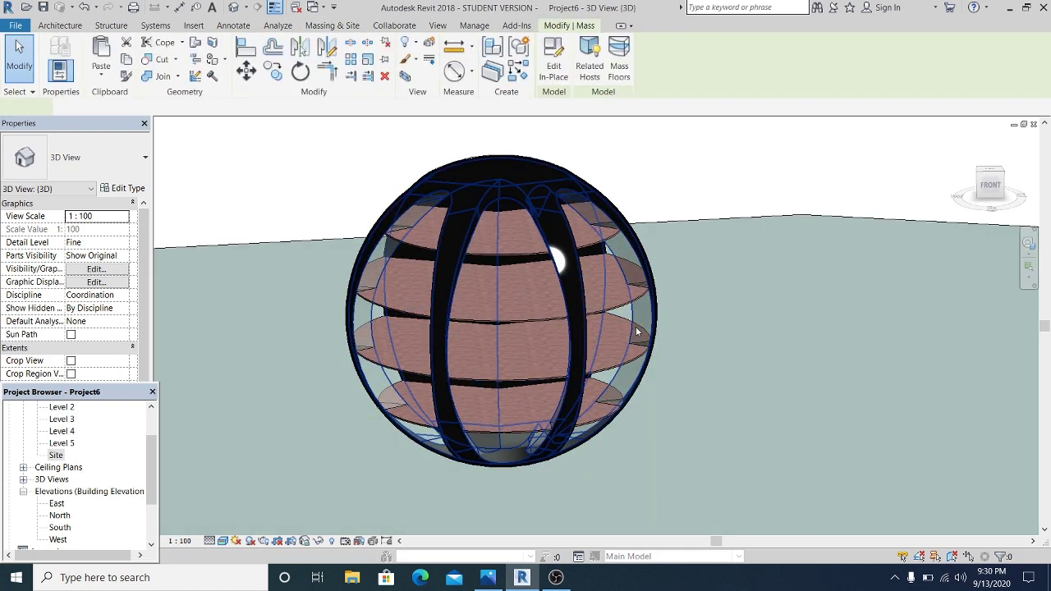
double_click(637, 332)
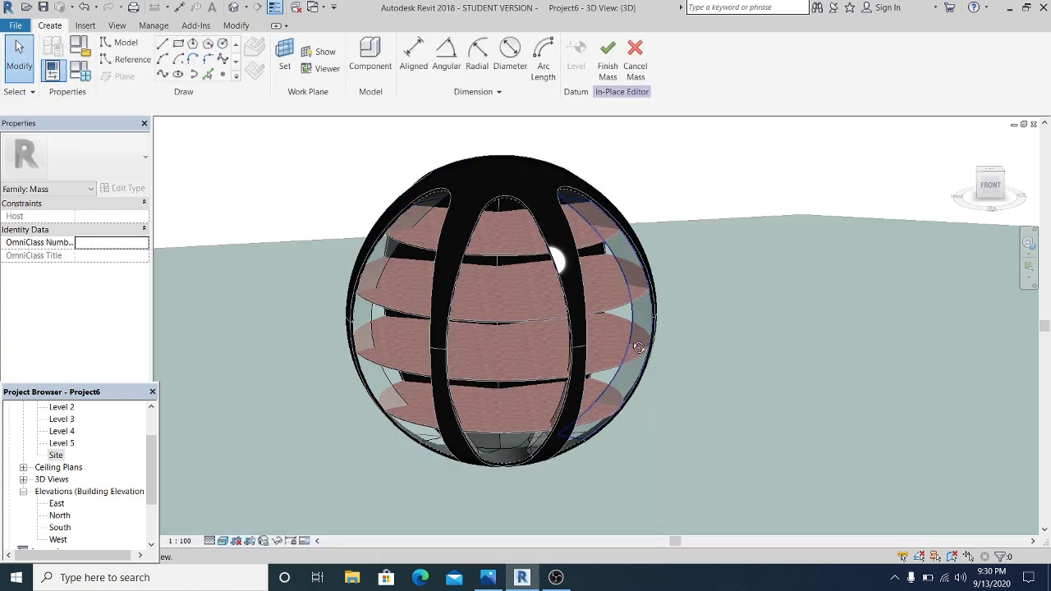
middle_click_drag(639, 349, 630, 353, "shift")
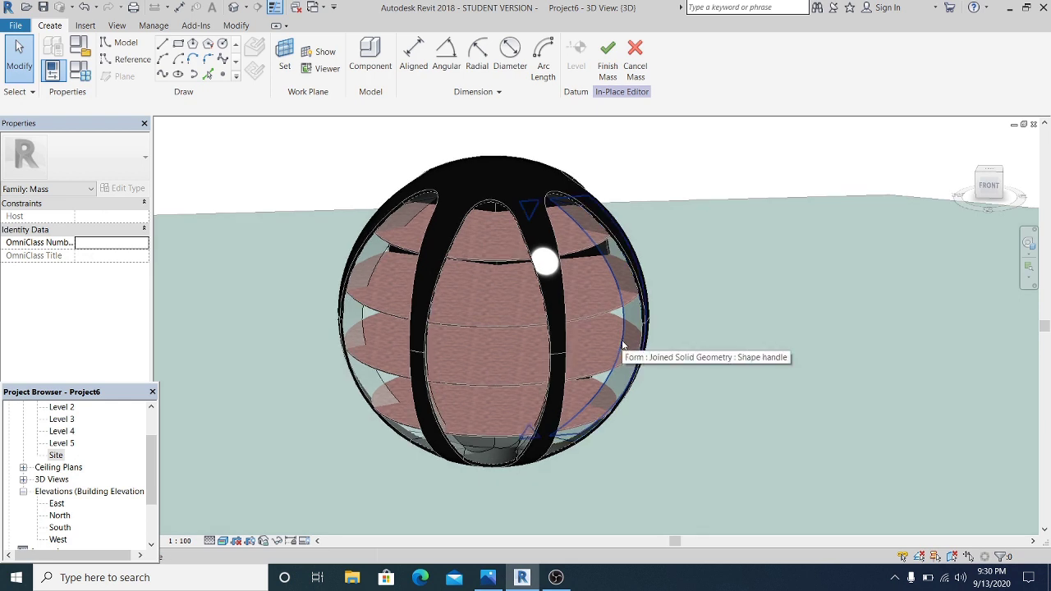
Step: Delete the five radial oval void forms from the sphere mass and finish the mass edit
left_click(622, 345)
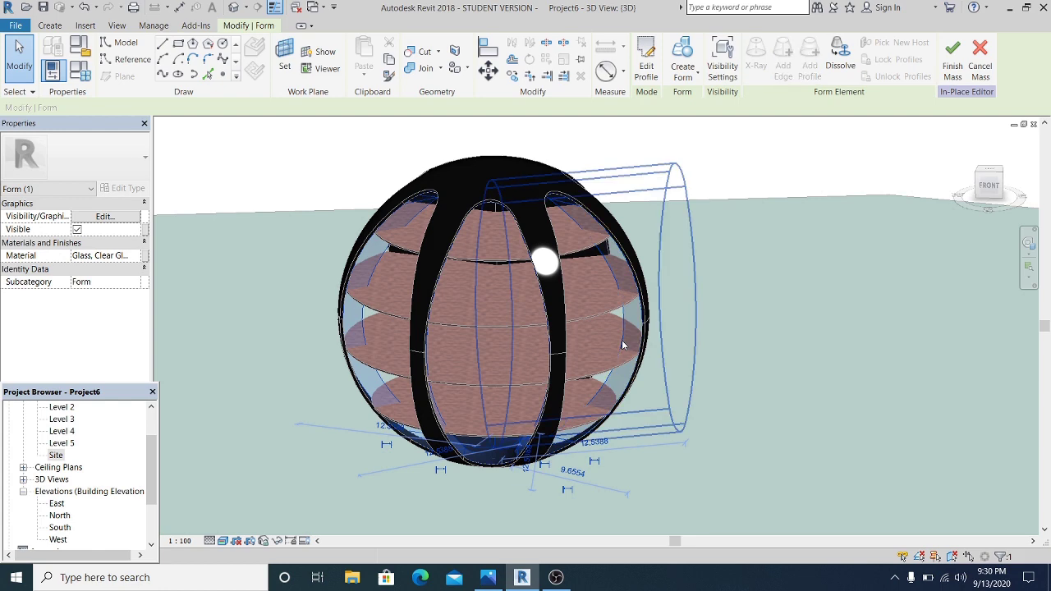
left_click(622, 343)
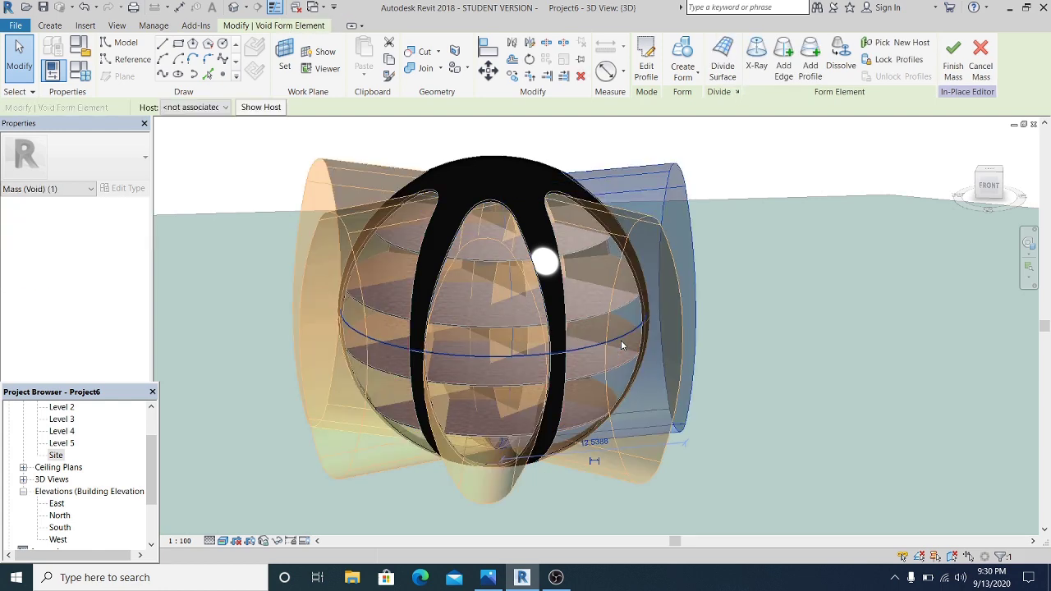
middle_click_drag(621, 352, 630, 343)
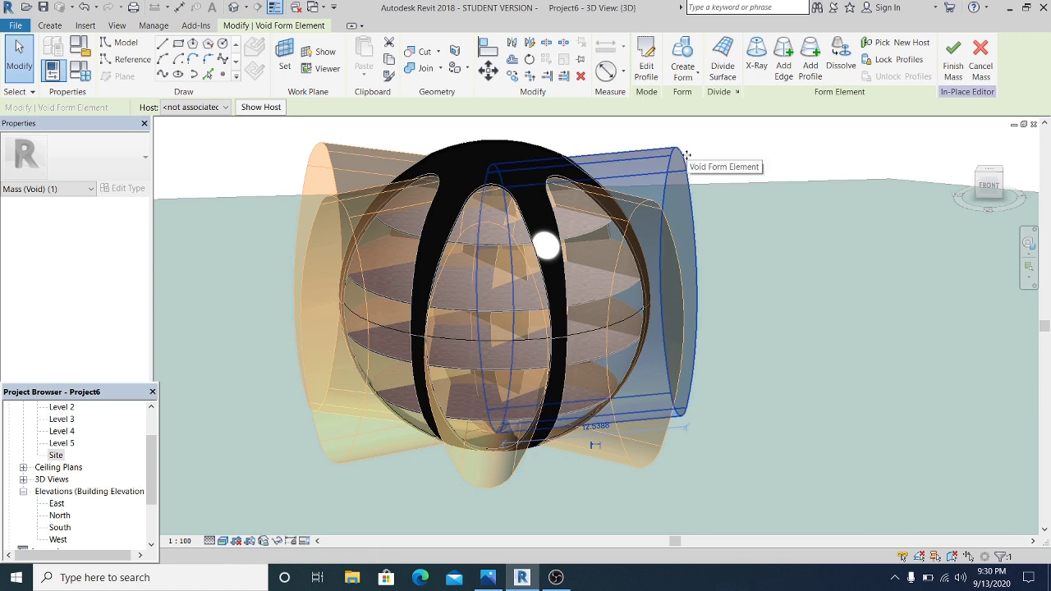
left_click(652, 205)
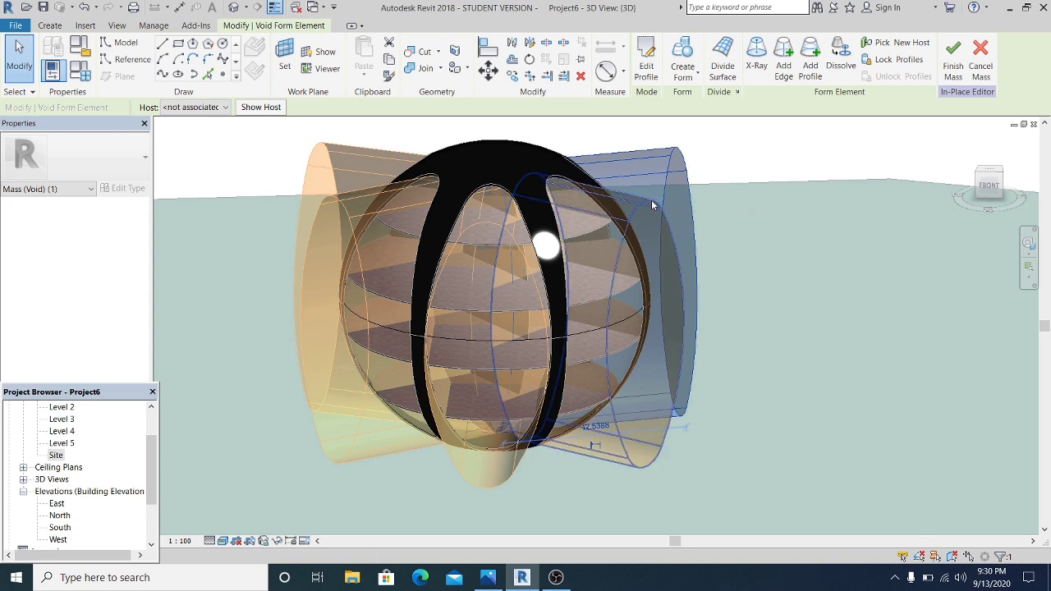
left_click(496, 232, "ctrl")
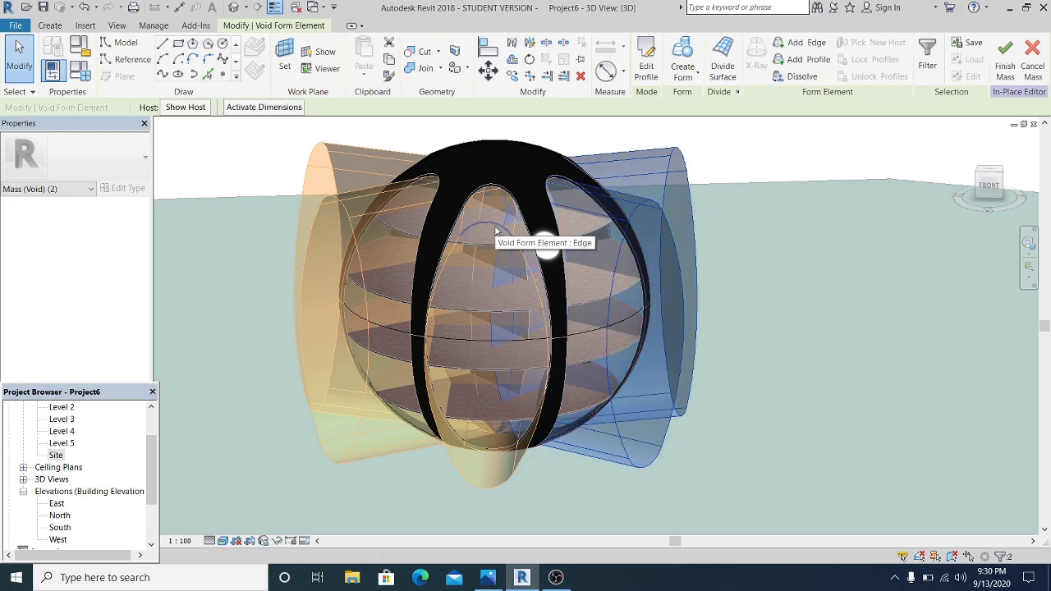
left_click(344, 195, "ctrl")
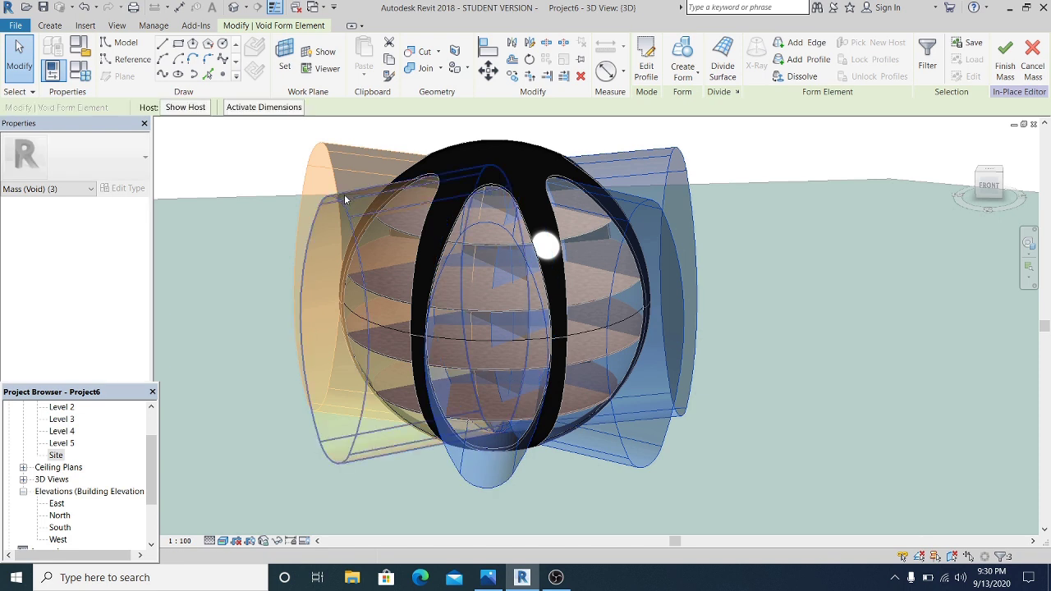
left_click(360, 147, "ctrl")
left_click(361, 147, "ctrl")
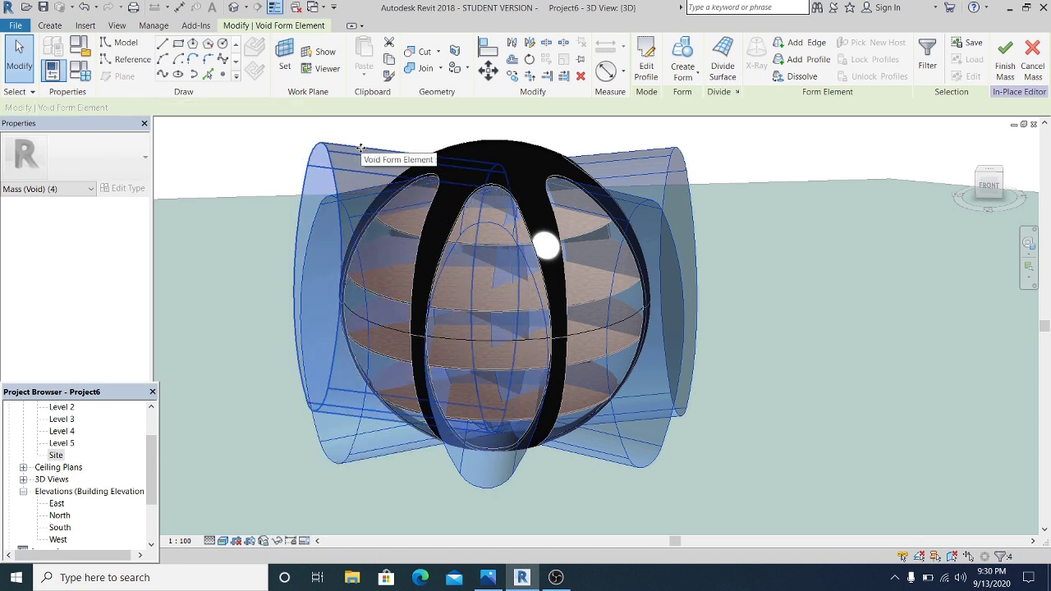
key("Escape")
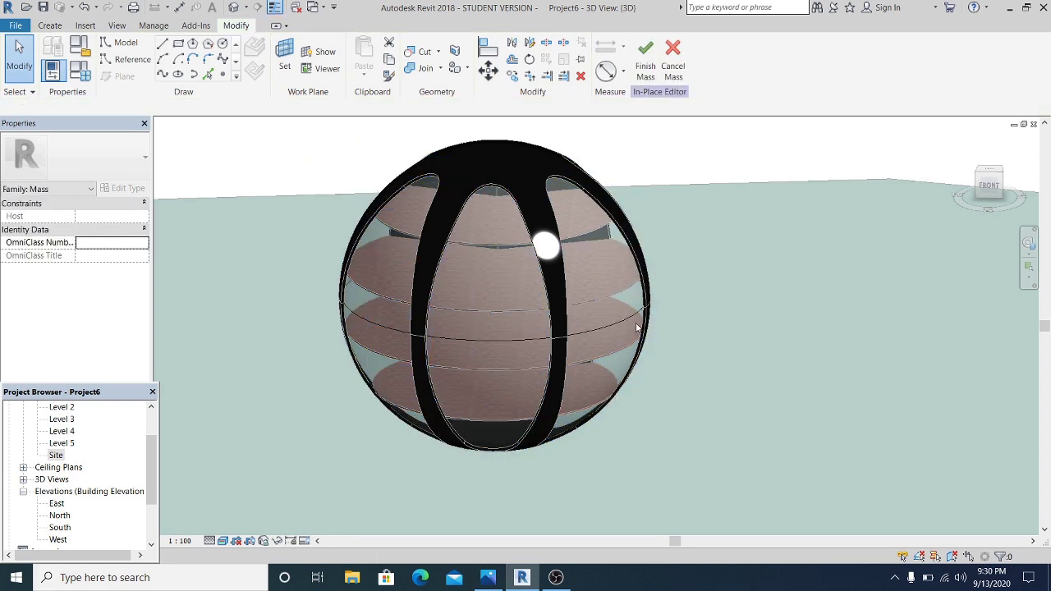
left_click(647, 74)
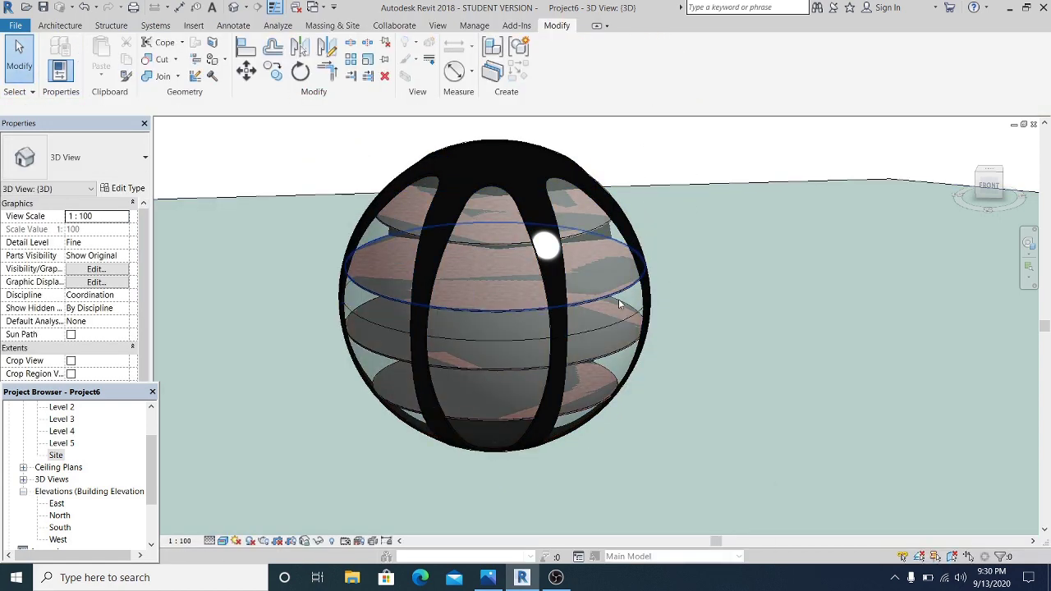
Step: Select the whole sphere, filter the Mass category out of the selection and temporarily hide the remaining floors, mass floors and walls
scroll(618, 302, "down", 3)
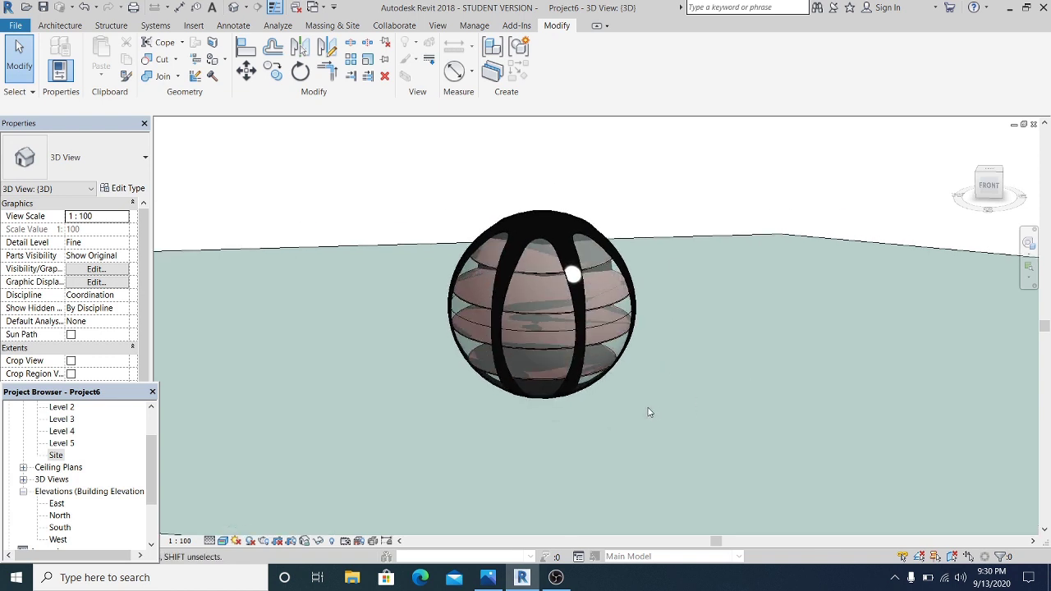
middle_click_drag(649, 412, 720, 342, "shift")
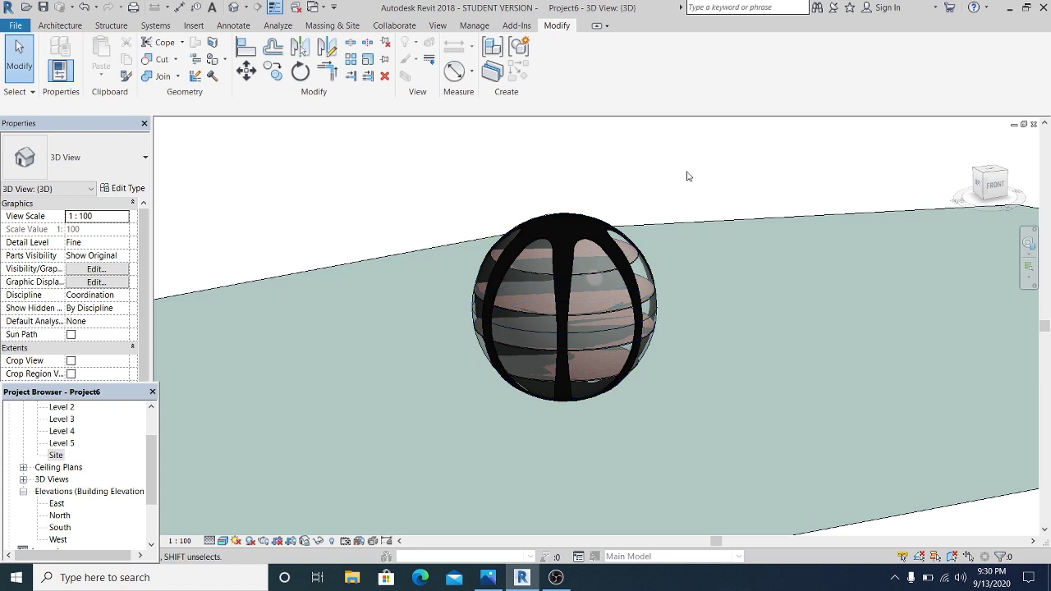
scroll(689, 176, "down", 2)
left_click_drag(493, 172, 706, 409)
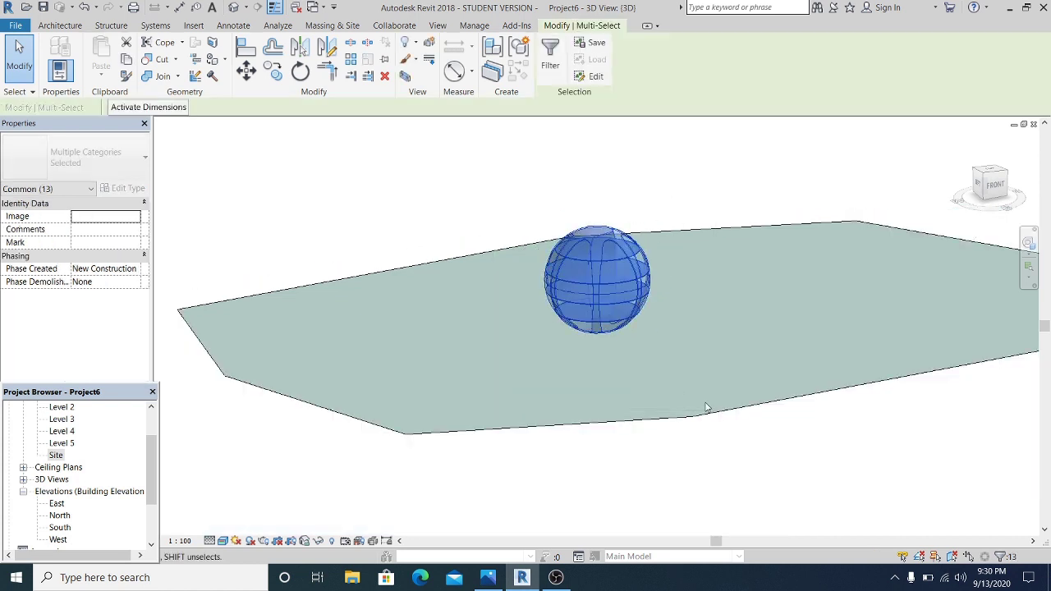
left_click(551, 59)
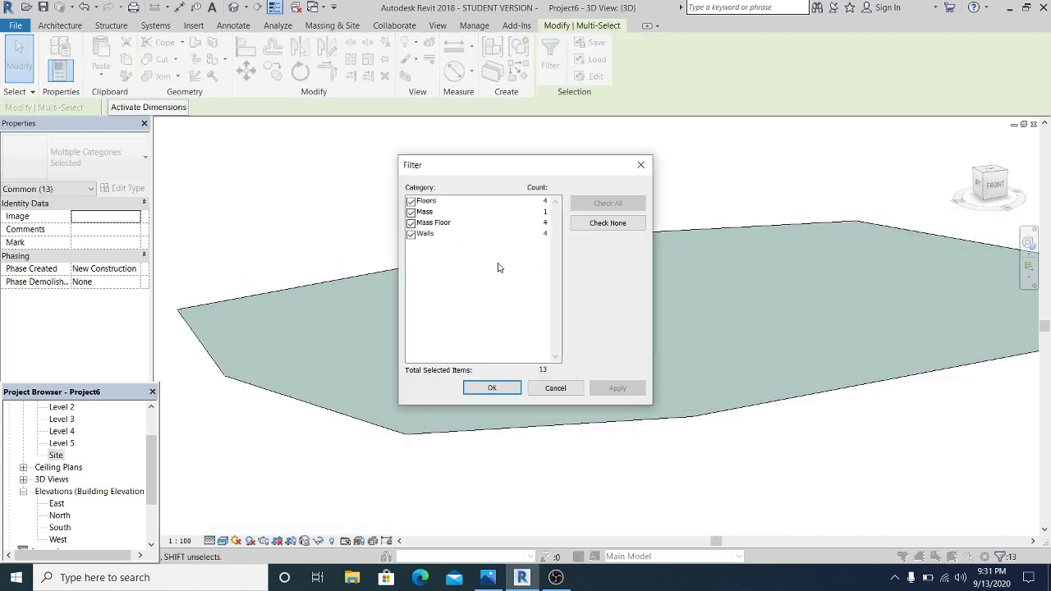
left_click(412, 212)
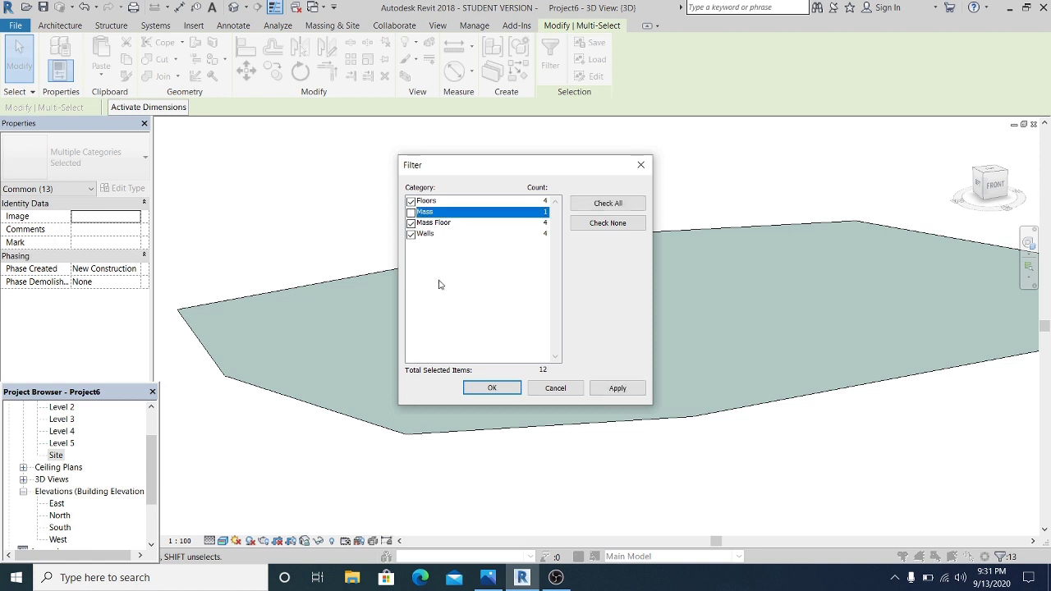
left_click(617, 388)
left_click(492, 388)
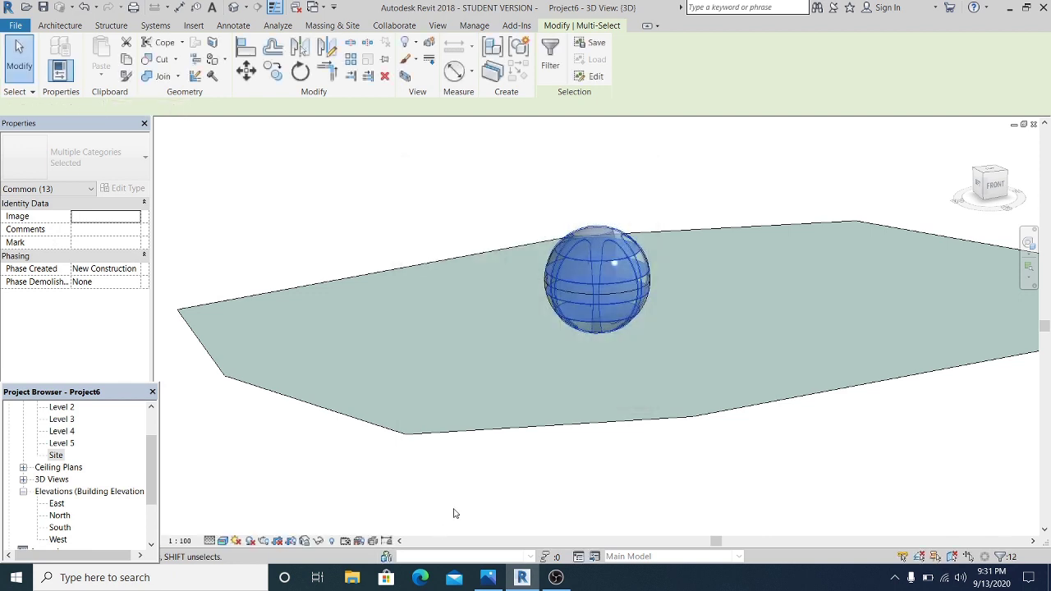
left_click(319, 541)
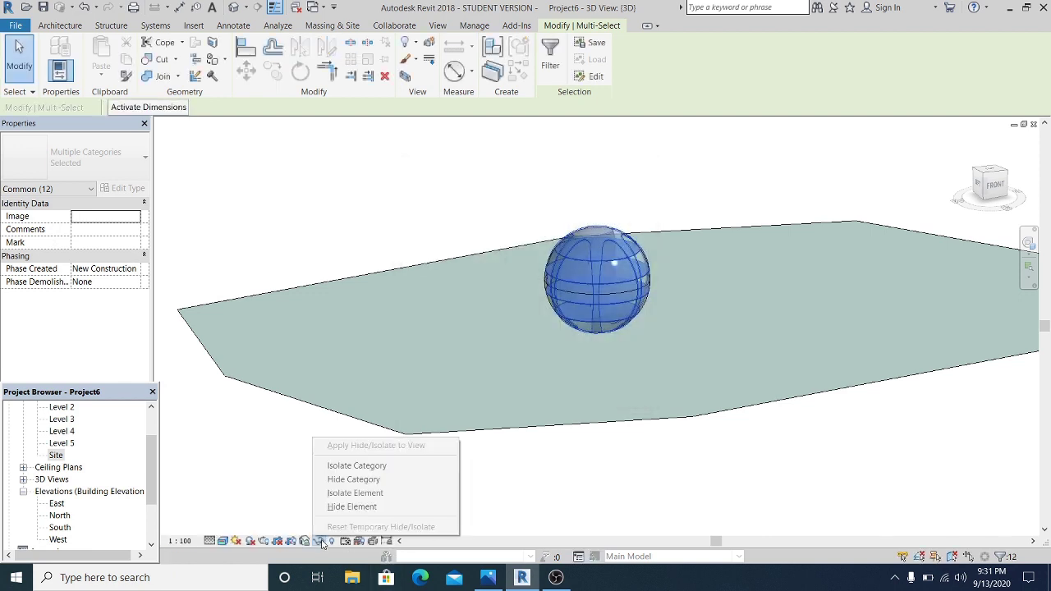
left_click(354, 507)
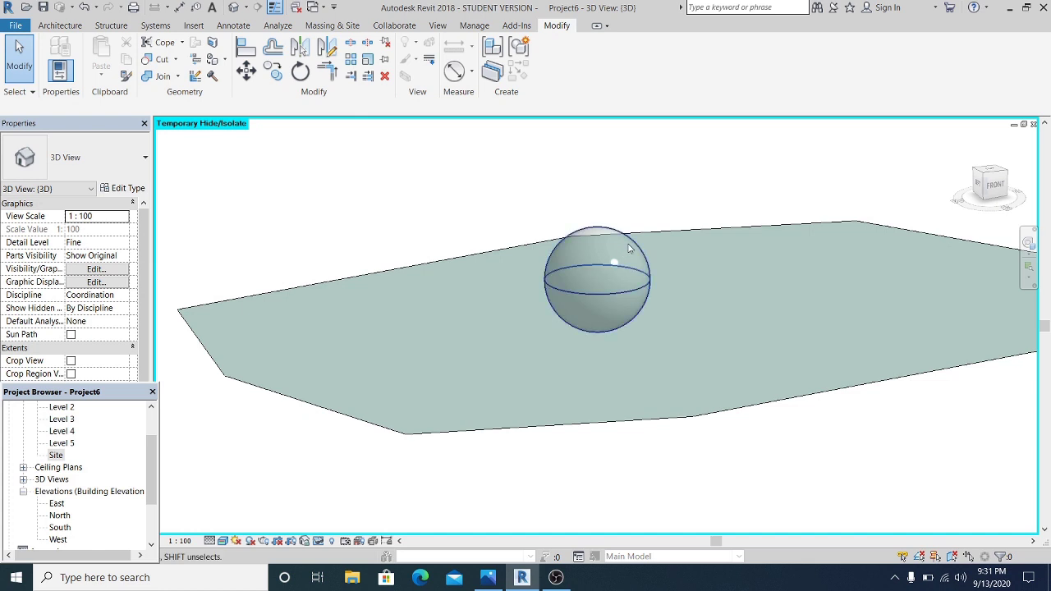
Step: Edit the sphere mass in place to check its form's material, and reset the temporary hiding
left_click(632, 248)
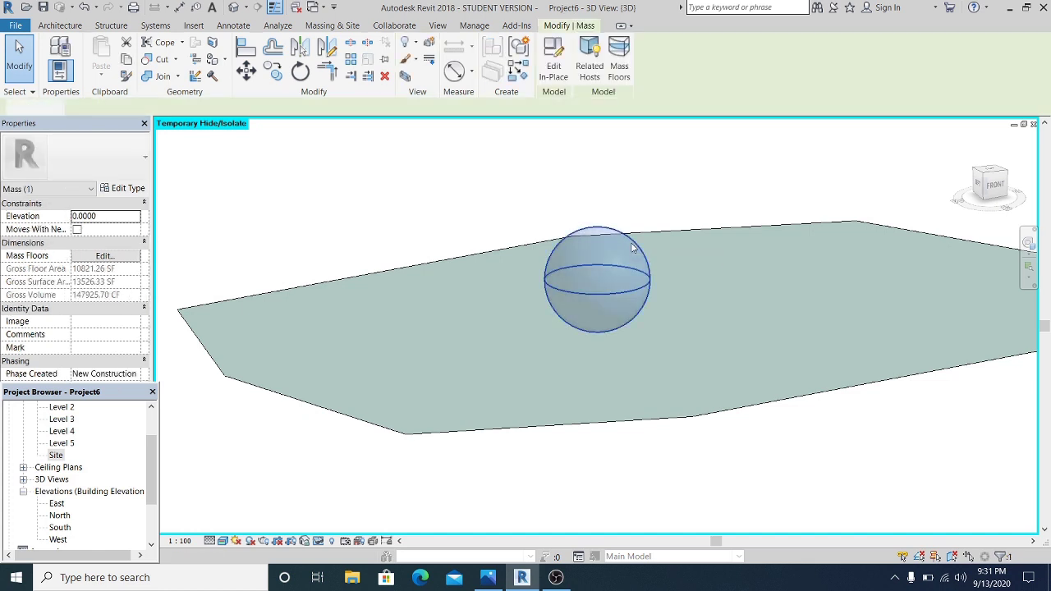
left_click(553, 68)
left_click_drag(501, 193, 667, 371)
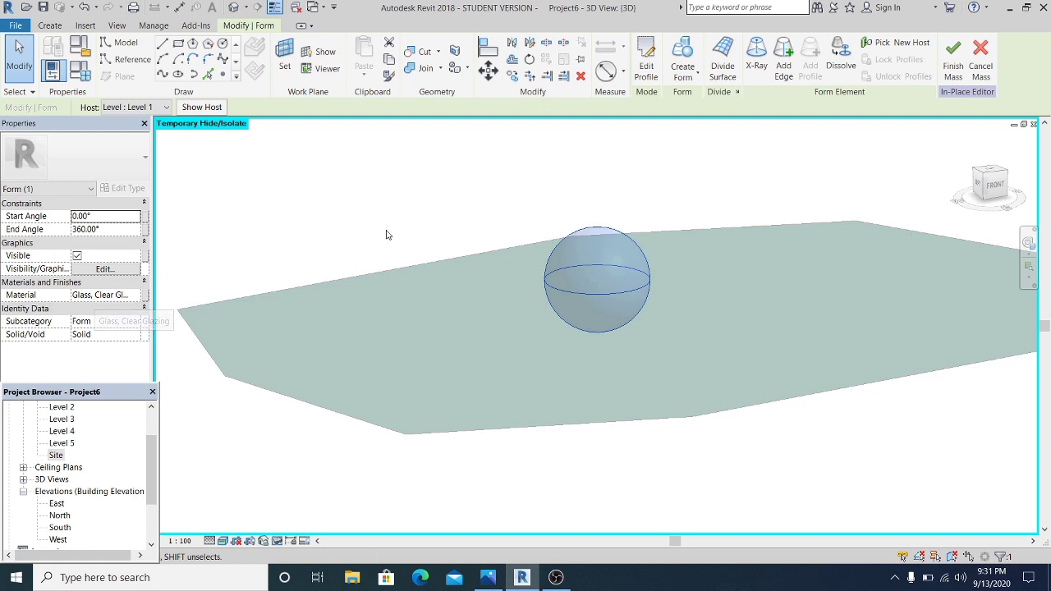
left_click(277, 541)
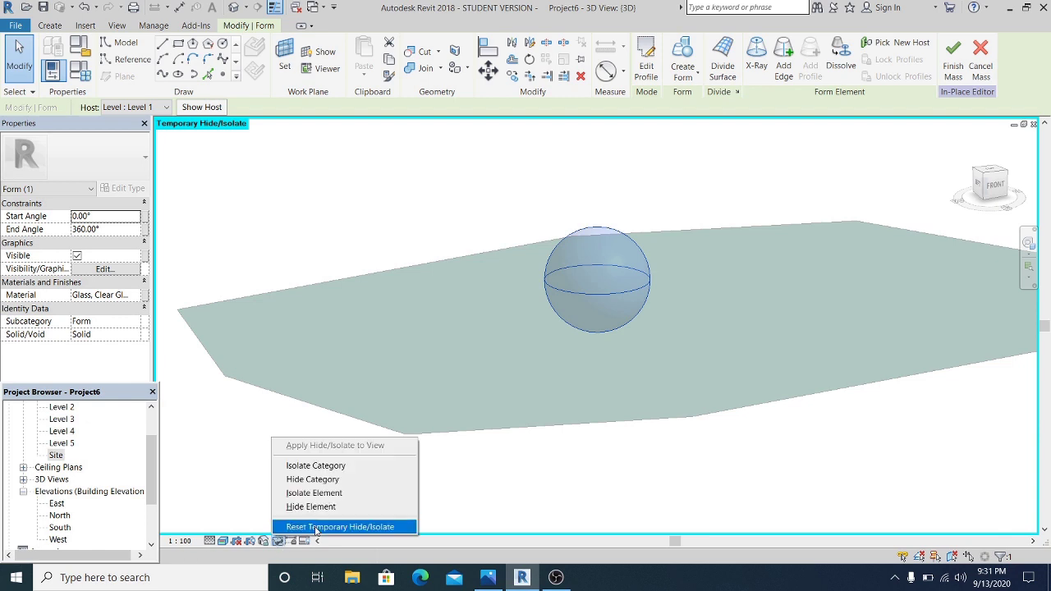
left_click(320, 526)
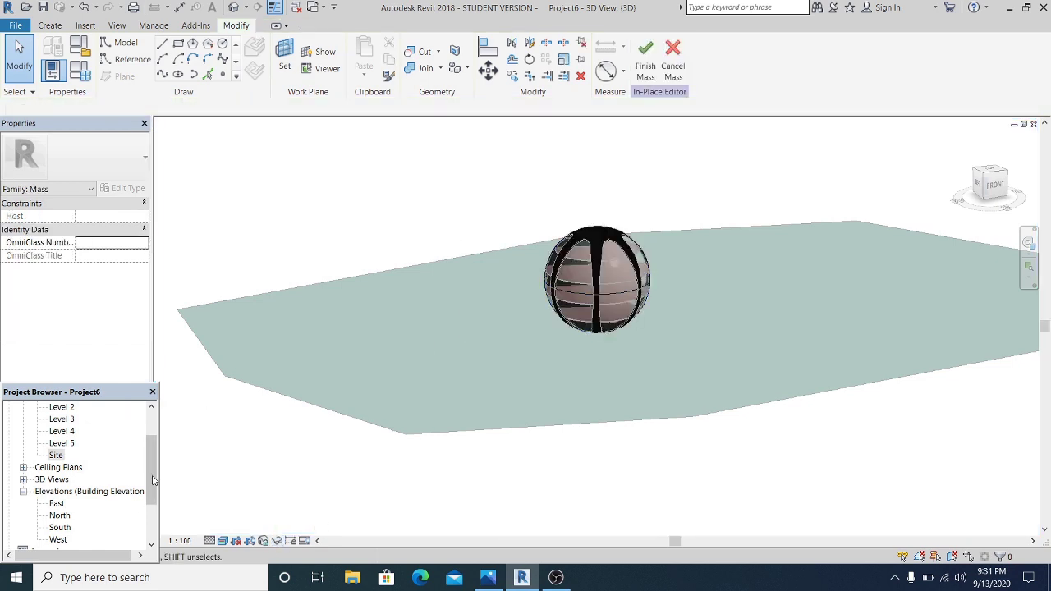
Step: Switch to the Level 2 floor plan and finish the in-place mass edit
double_click(66, 406)
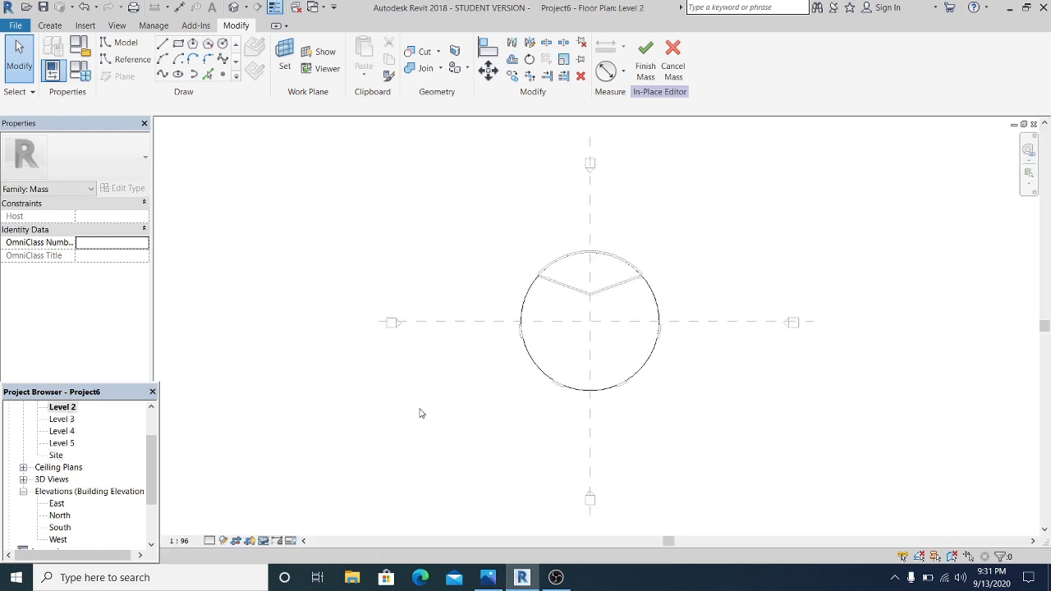
left_click(646, 57)
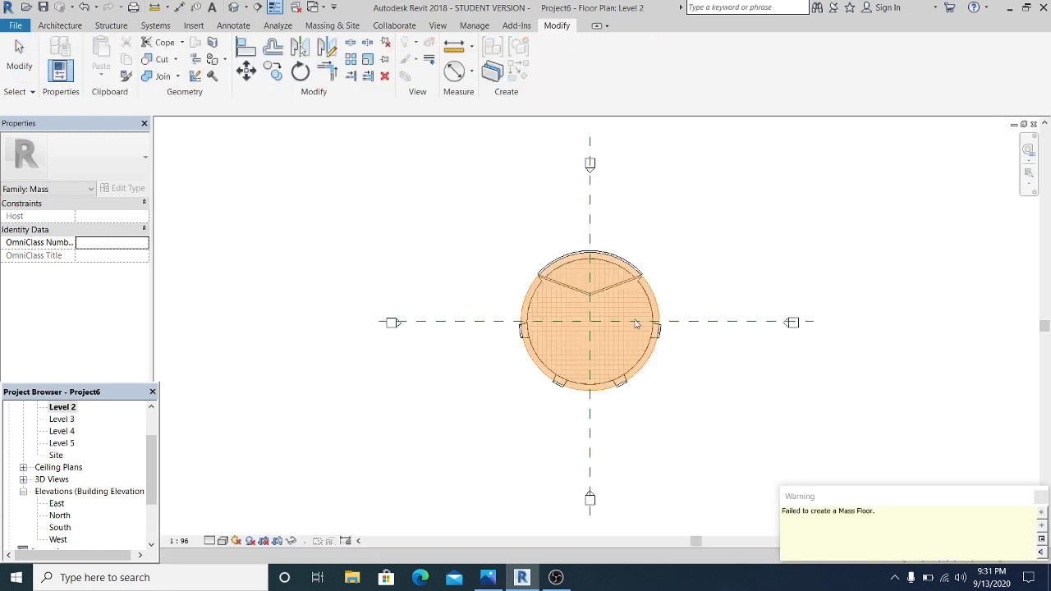
left_click(678, 419)
scroll(570, 345, "down", 3)
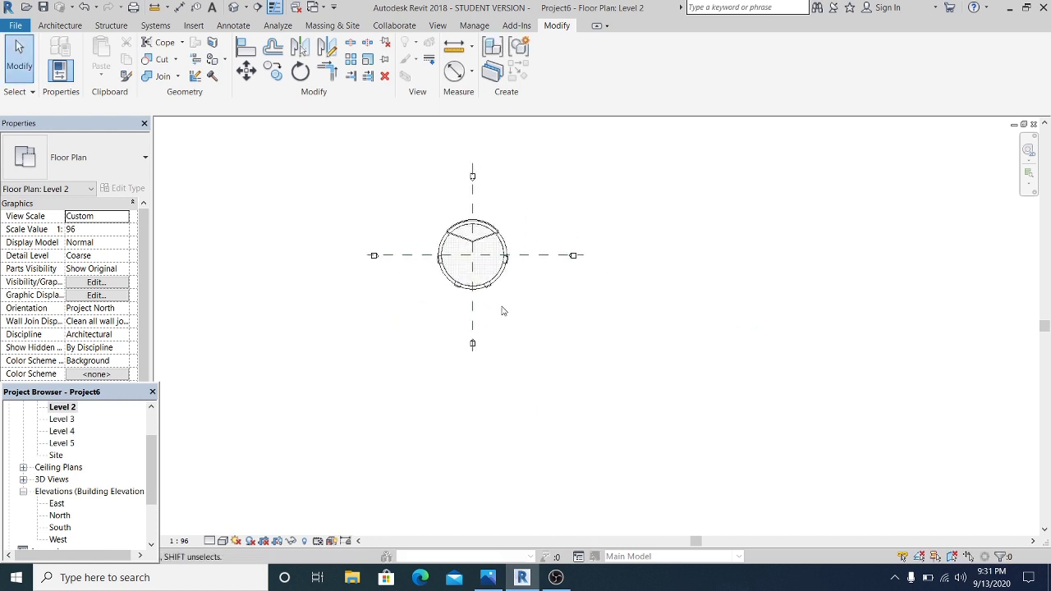
Step: Place a perspective camera south of the sphere in the Level 2 plan, aimed north through the sphere's centre
left_click(245, 7)
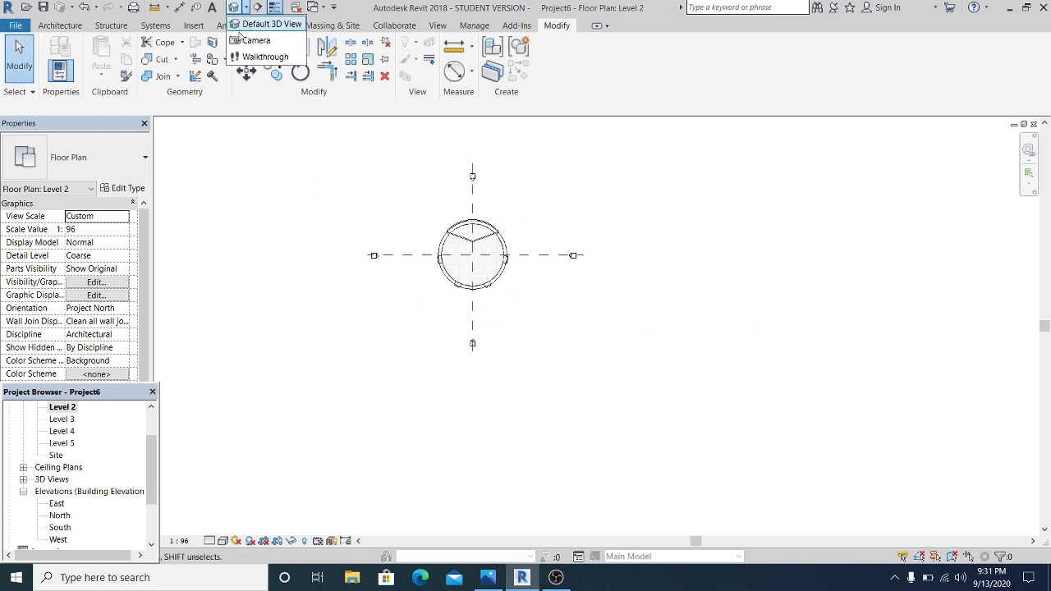
left_click(261, 16)
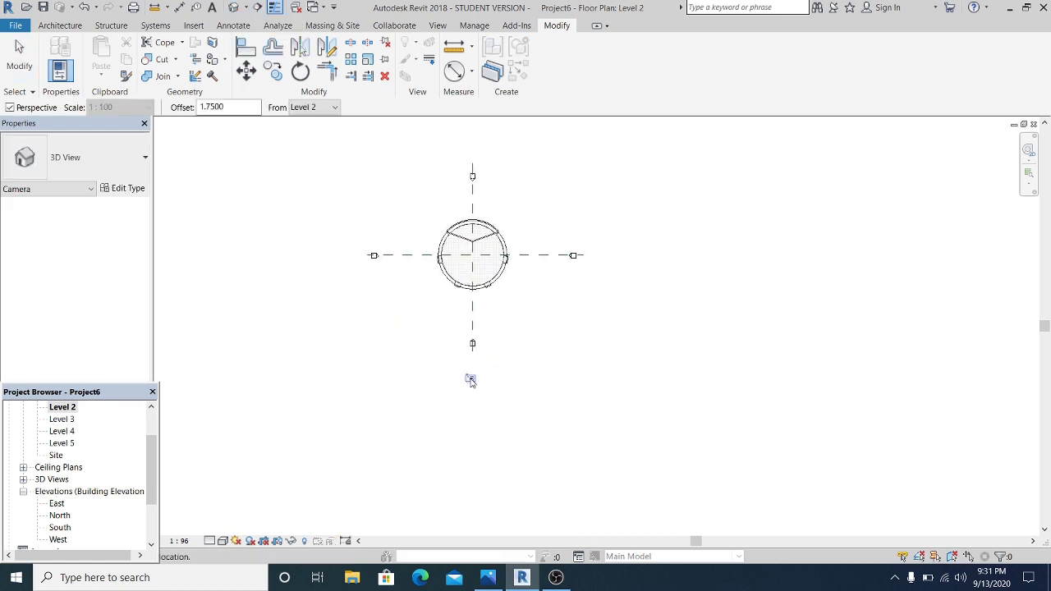
left_click(470, 378)
left_click(474, 172)
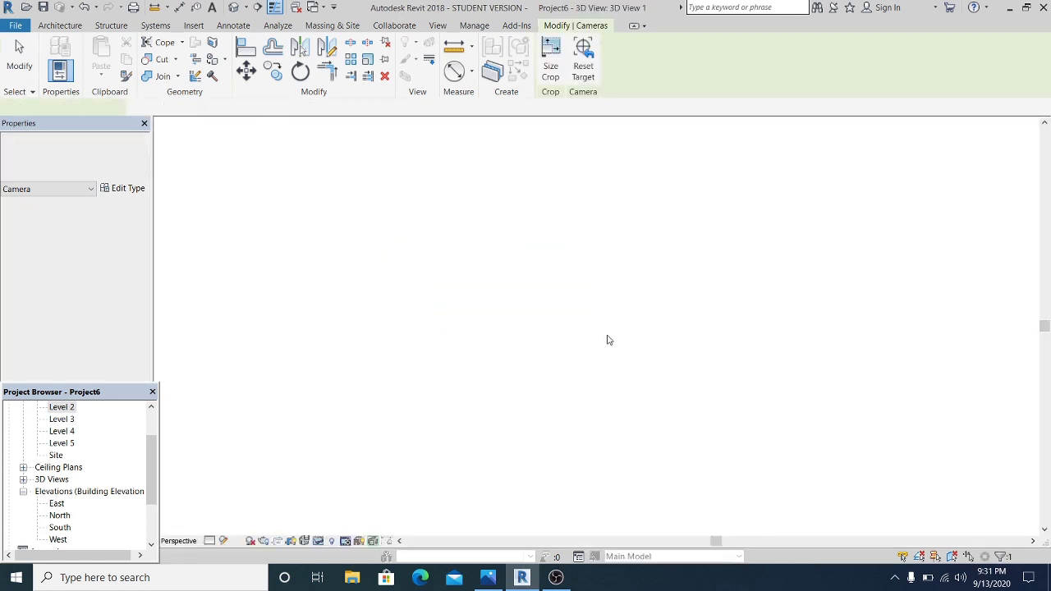
Step: Resize the camera view's crop region vertically, trimming the space below the sphere and extending it above to frame the whole sphere
scroll(468, 320, "down", 3)
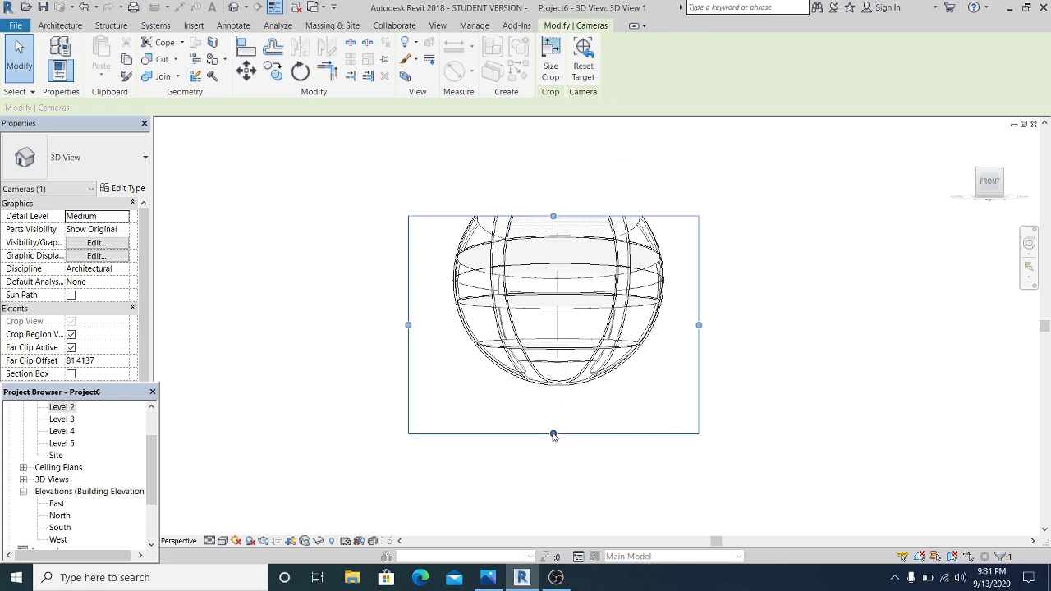
left_click_drag(553, 434, 559, 399)
scroll(560, 411, "down", 1)
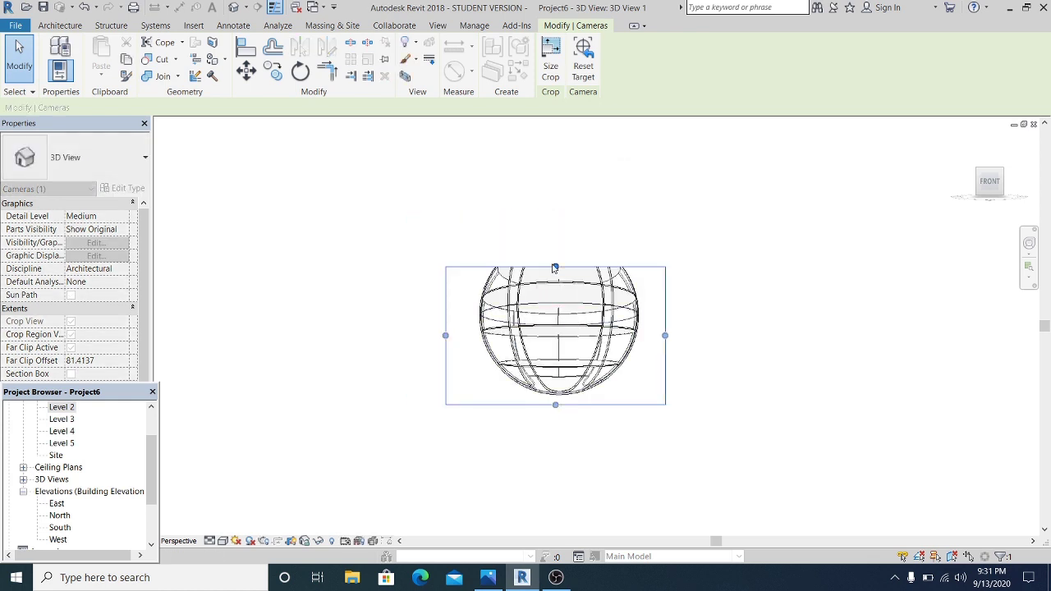
left_click_drag(556, 268, 555, 213)
scroll(563, 246, "up", 1)
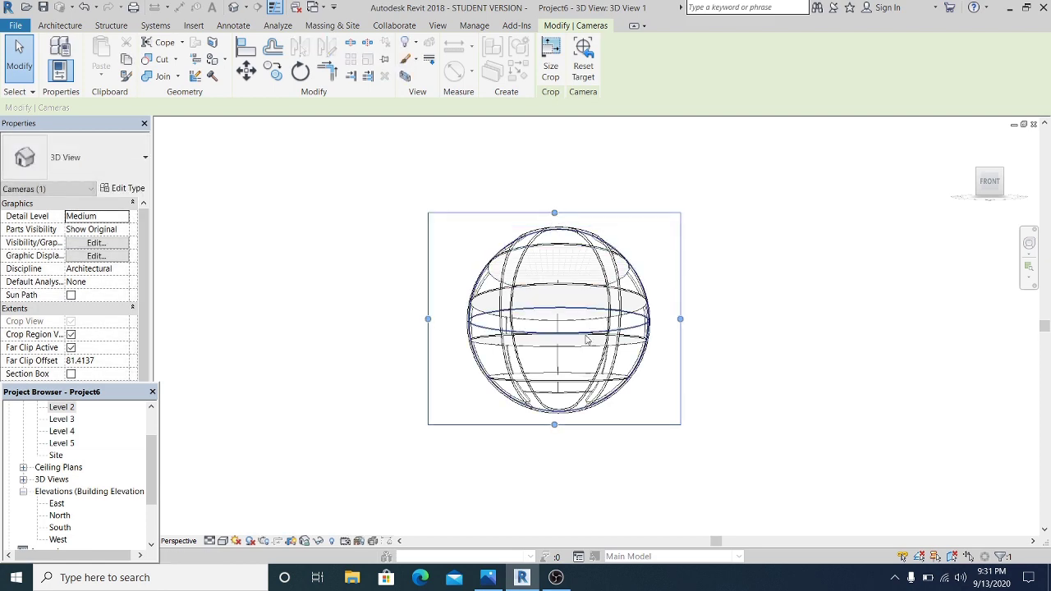
Step: Open the camera view's rendering settings, set the output to printer resolution at 600 DPI, and choose the Sky: Very Few Clouds background
scroll(621, 493, "up", 1)
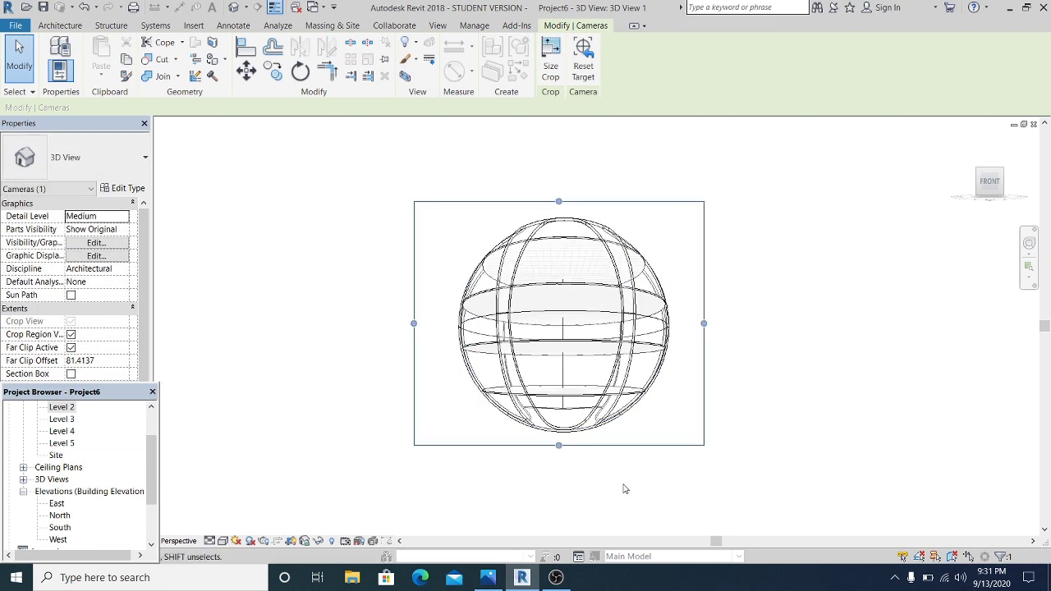
scroll(624, 489, "up", 1)
scroll(625, 490, "down", 1)
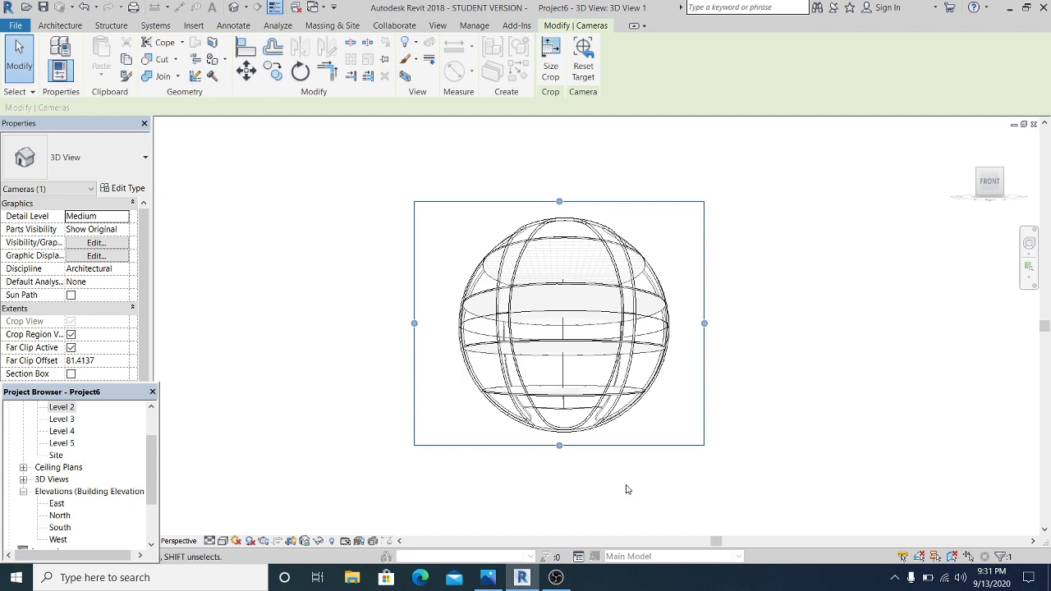
scroll(627, 490, "up", 2)
scroll(631, 495, "down", 1)
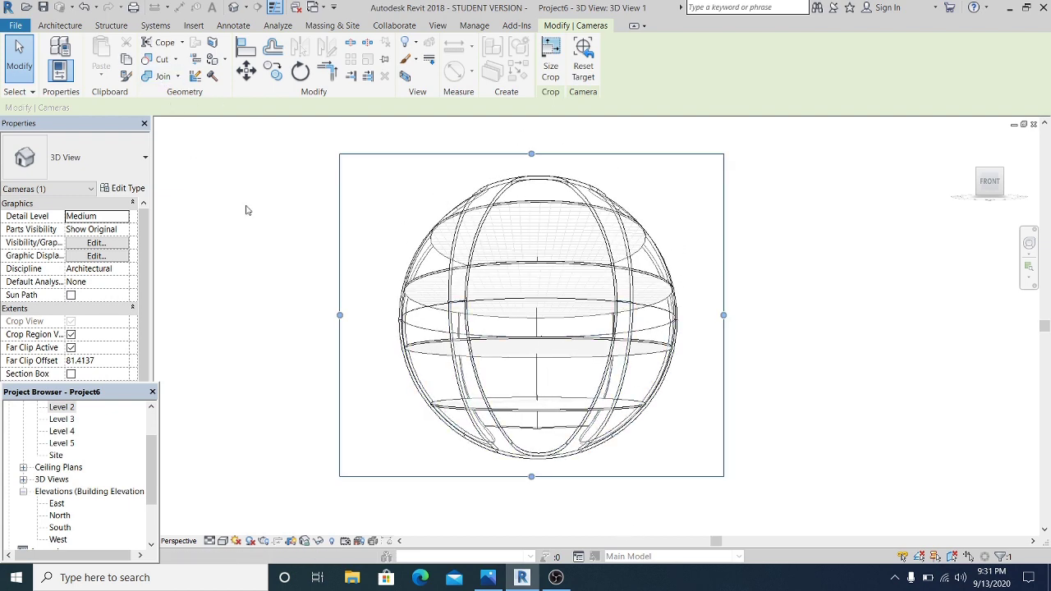
key("r")
key("r")
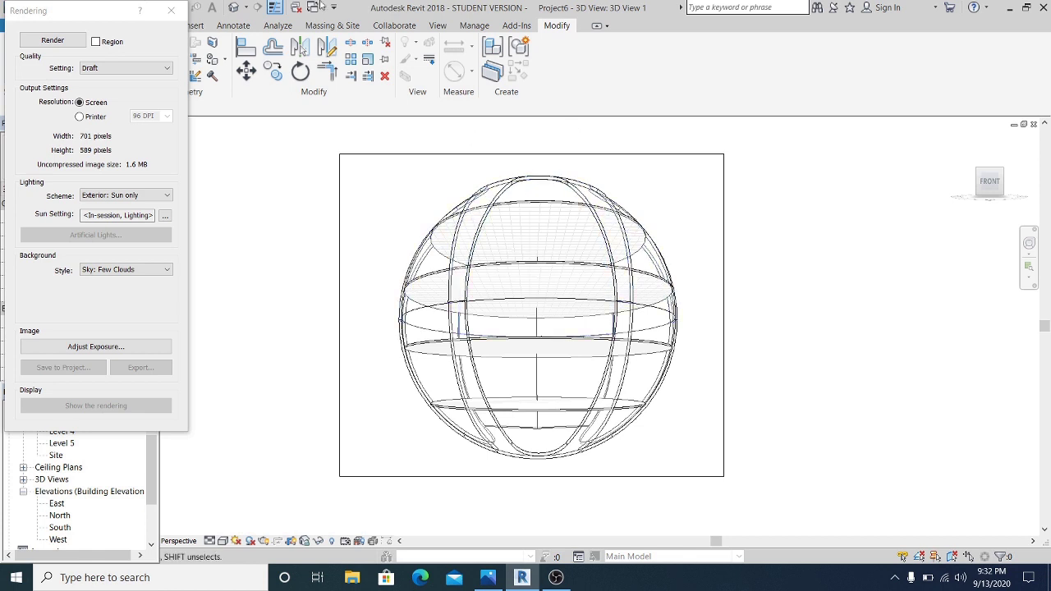
left_click(80, 116)
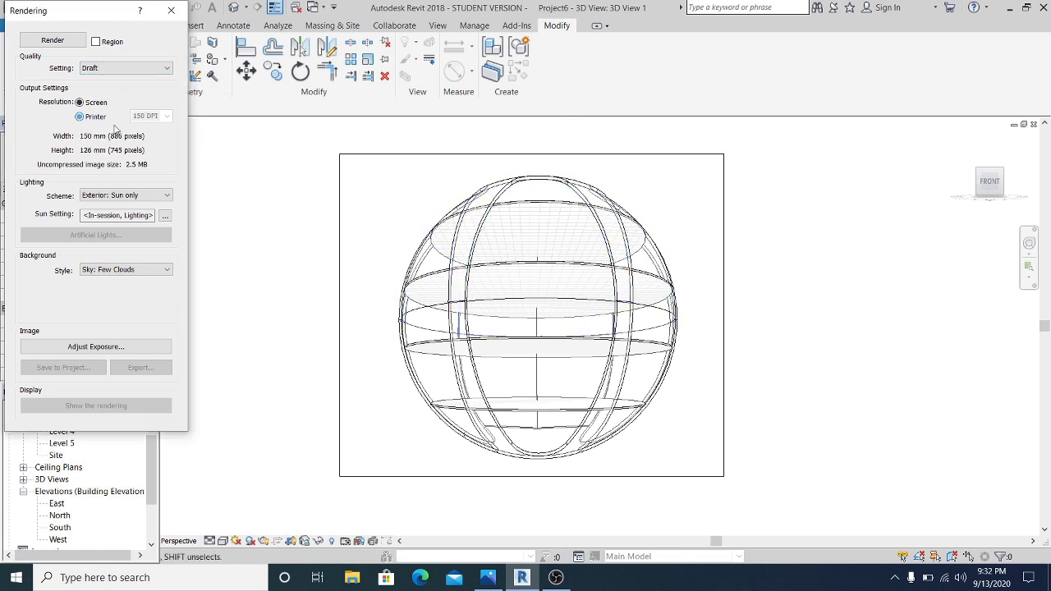
left_click(167, 116)
left_click(153, 157)
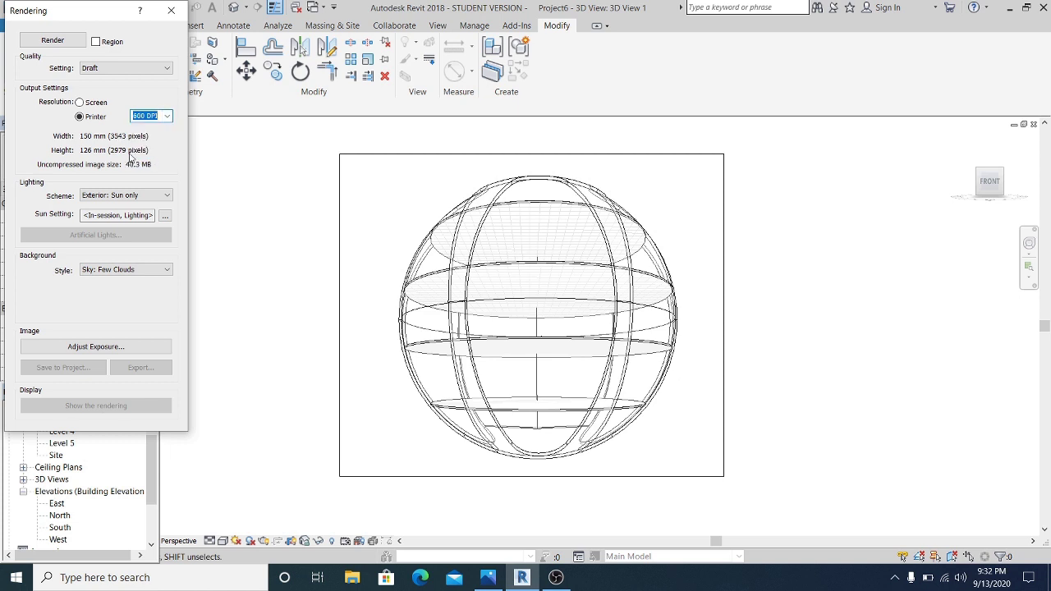
left_click(134, 269)
left_click(135, 289)
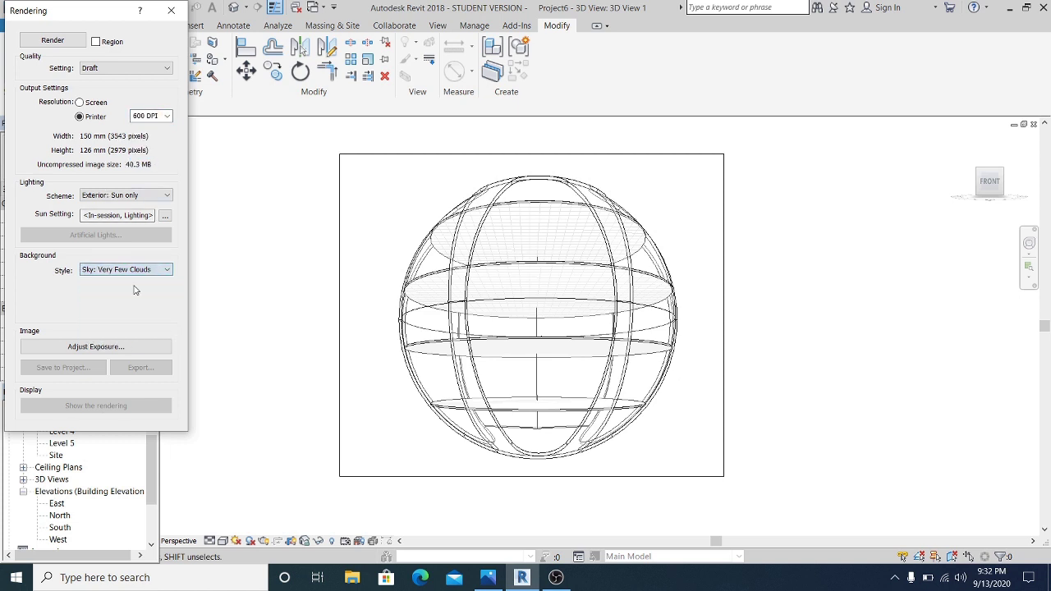
Step: Adjust the render exposure to a white point of 6000 and shadows of 0.10, and render the camera view at Draft quality
left_click(126, 349)
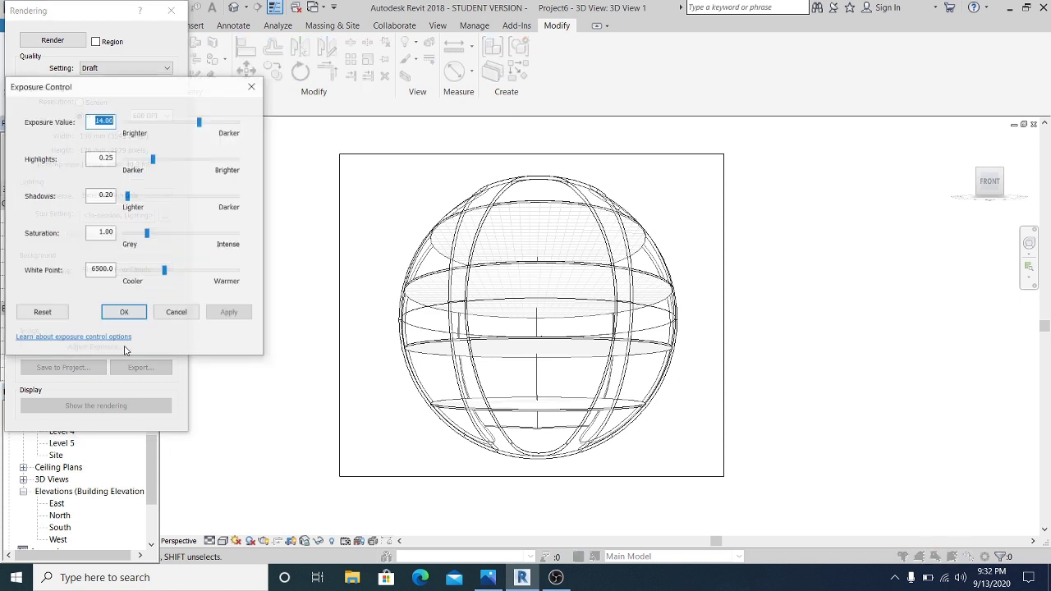
left_click(93, 271)
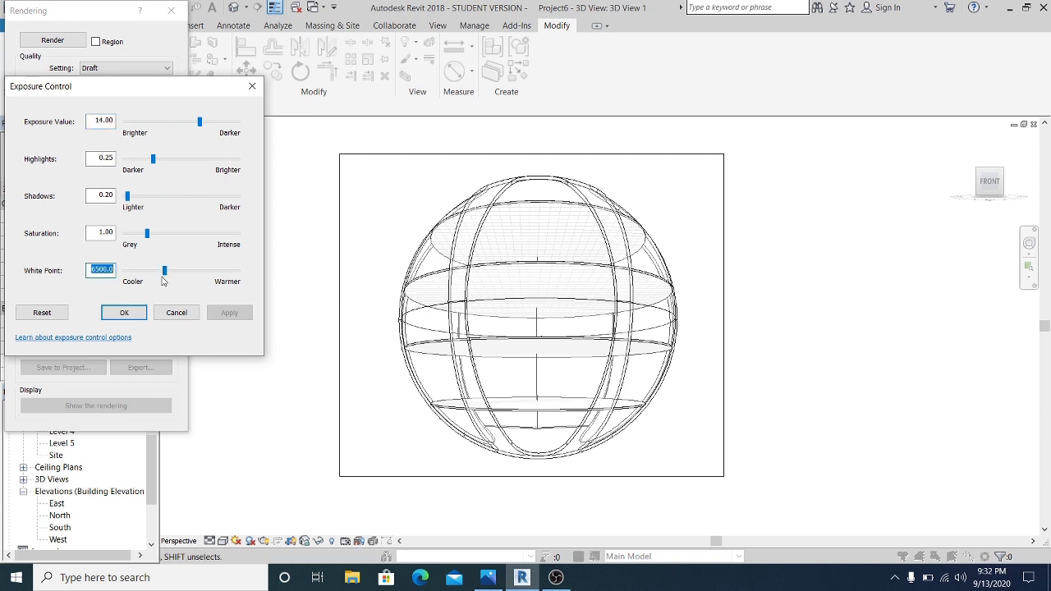
type("6")
left_click_drag(127, 200, 123, 203)
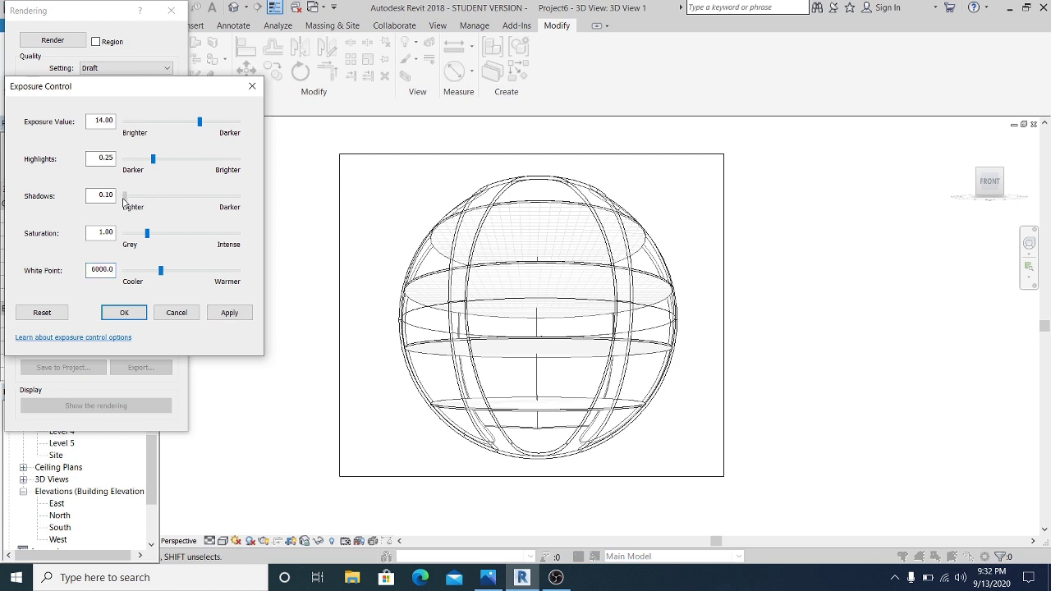
left_click(229, 313)
left_click(134, 313)
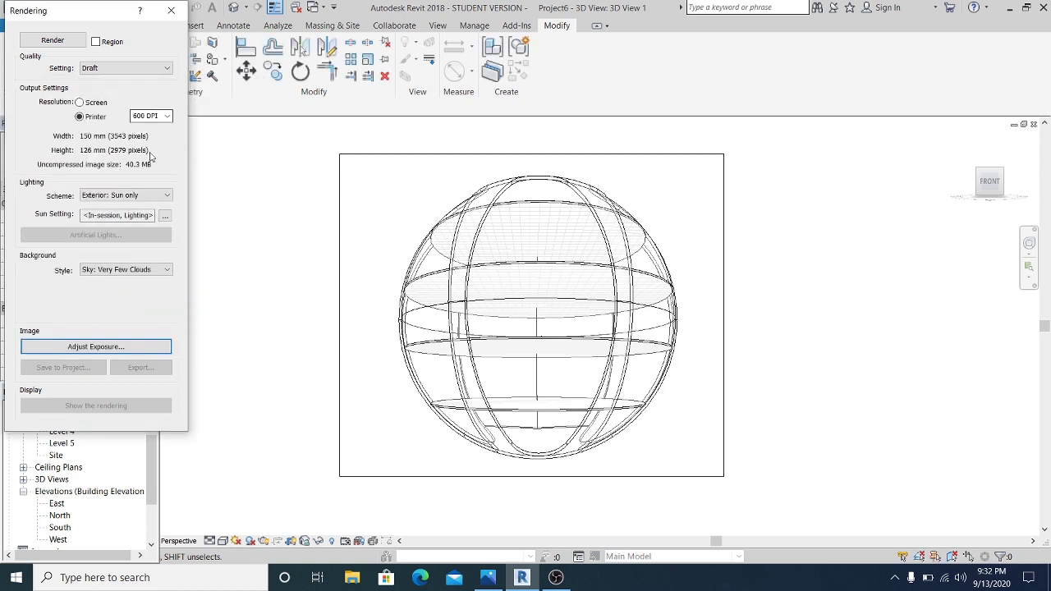
left_click(52, 40)
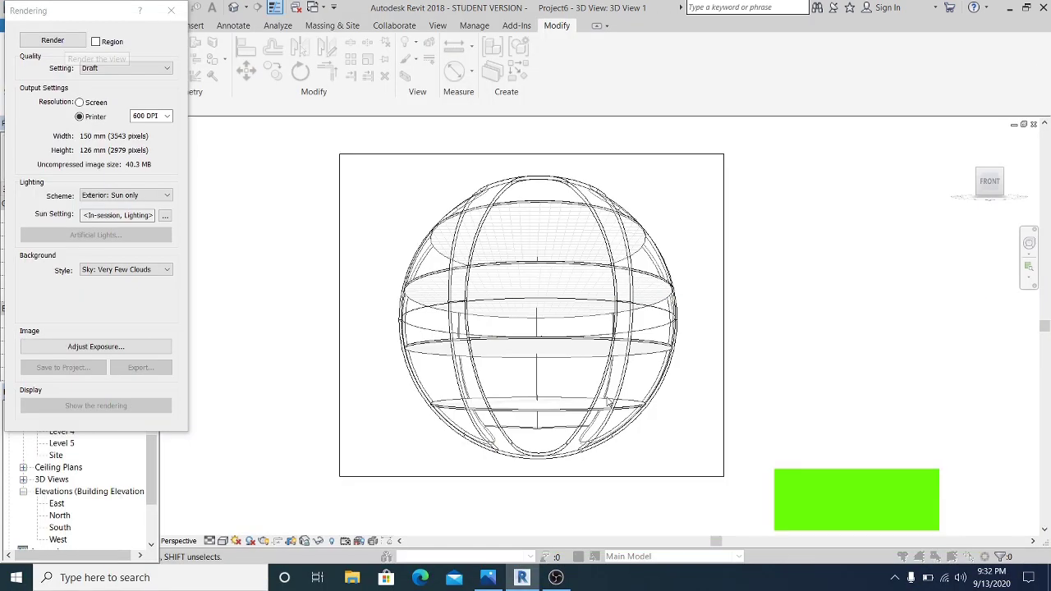